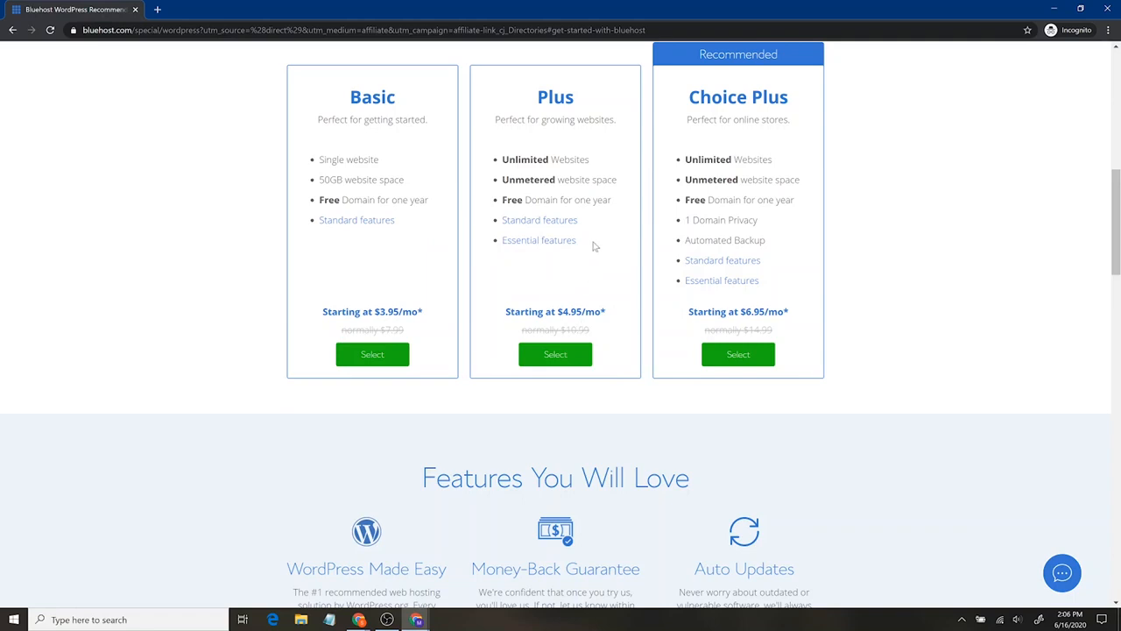
- Compare the hosting plans' features and select the Basic plan
left_click_drag(768, 242, 689, 249)
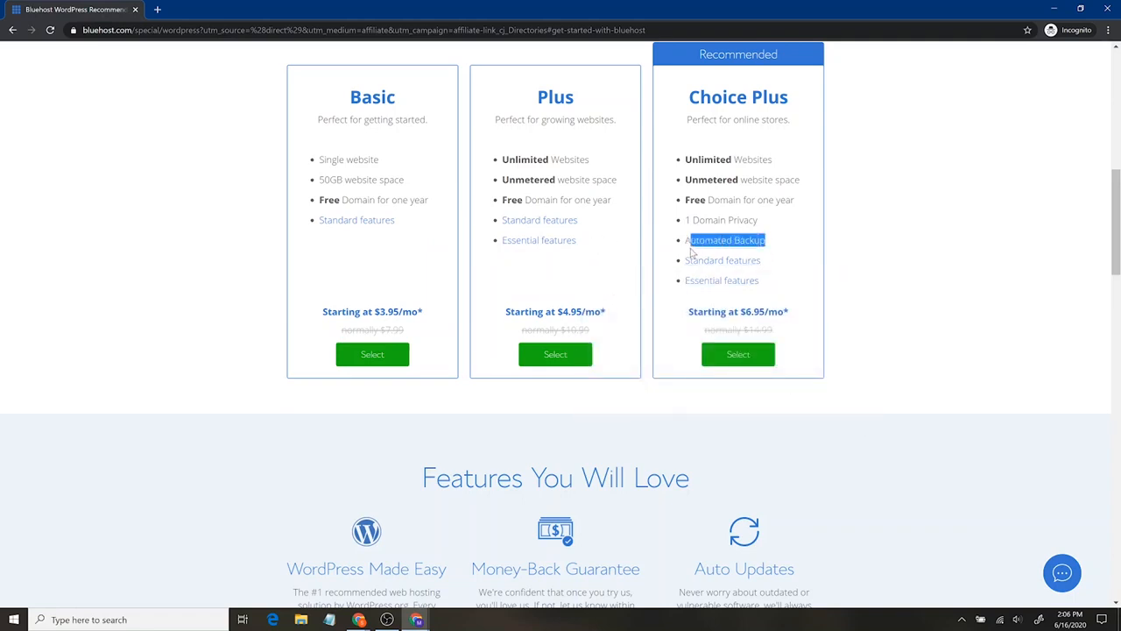
left_click(761, 240)
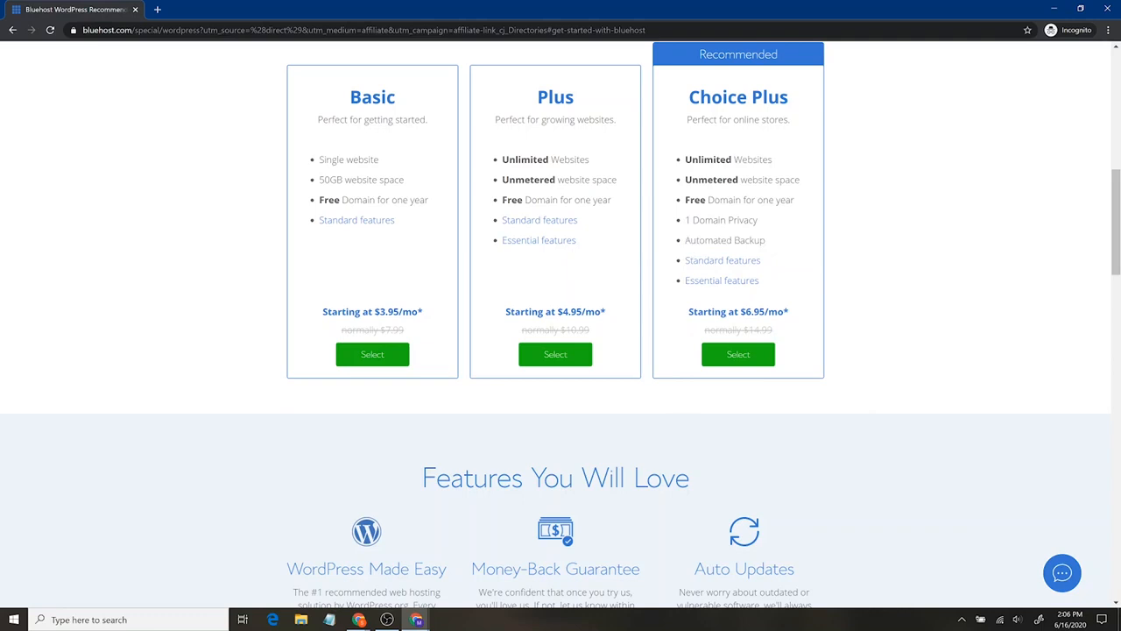
left_click_drag(319, 181, 404, 181)
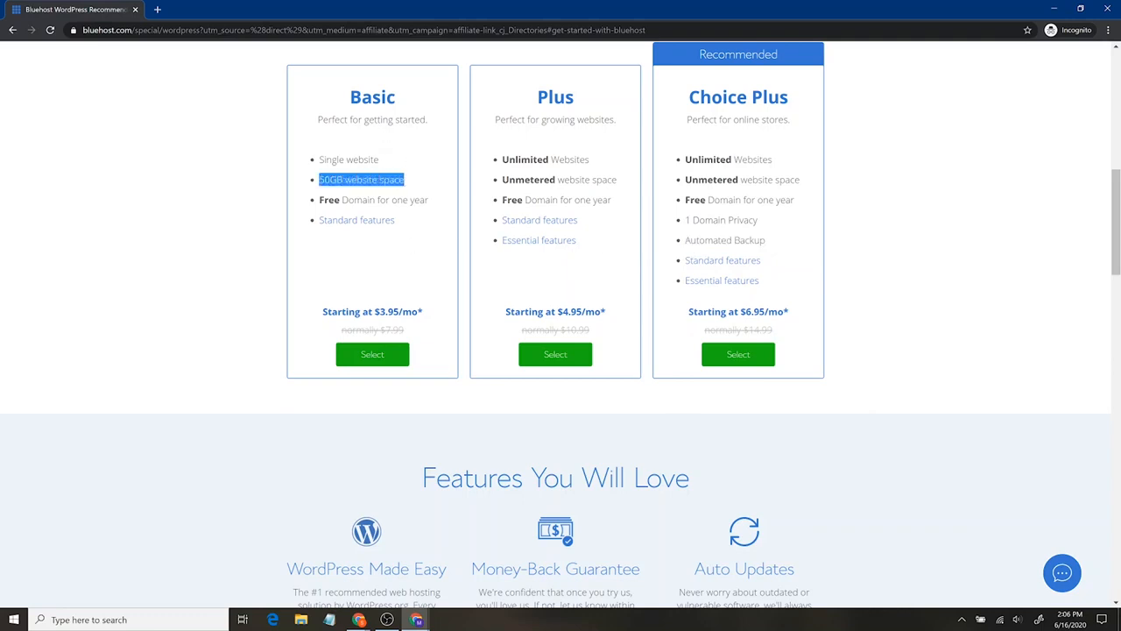
left_click(405, 193)
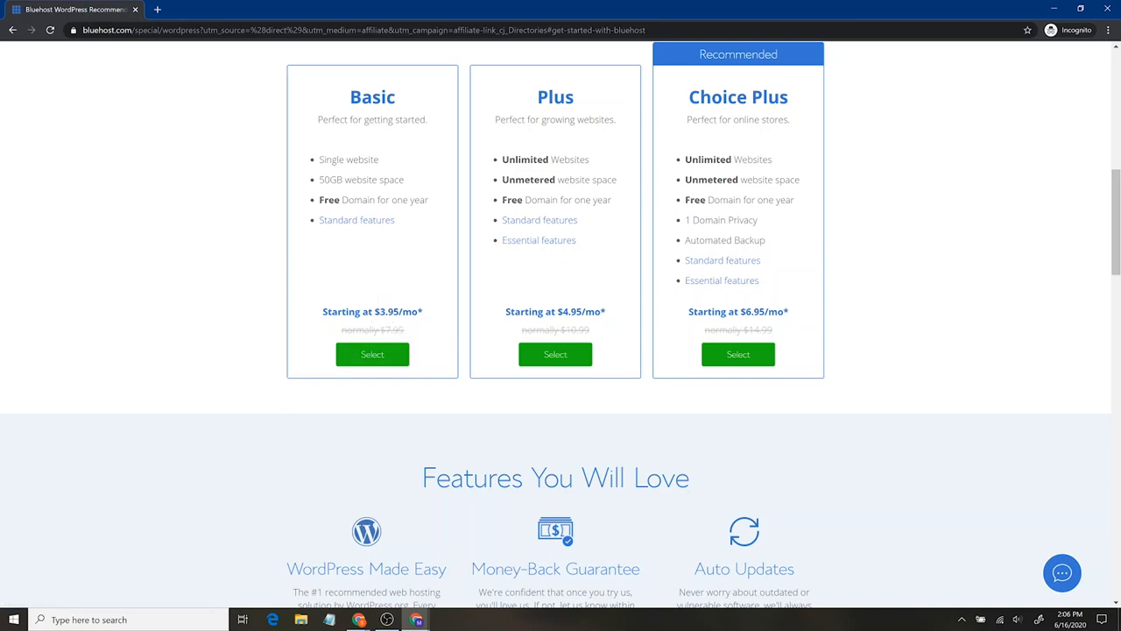
left_click(384, 358)
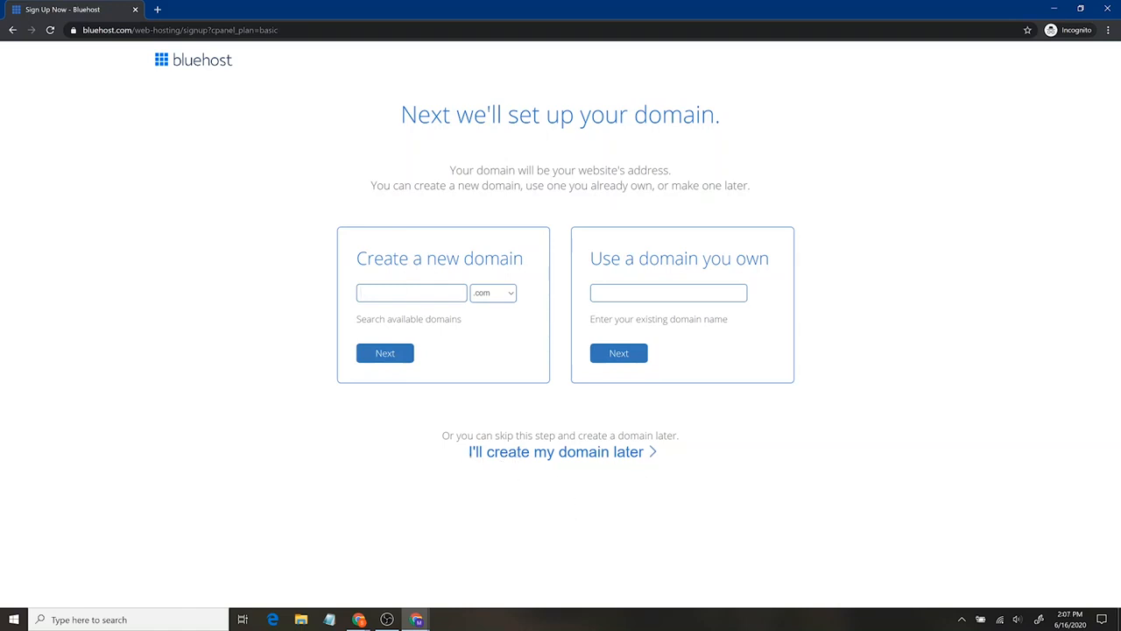
- Create the new domain santrelmediawebsite with the .com extension and continue to account creation
type("antrelmediawebsite")
left_click(497, 296)
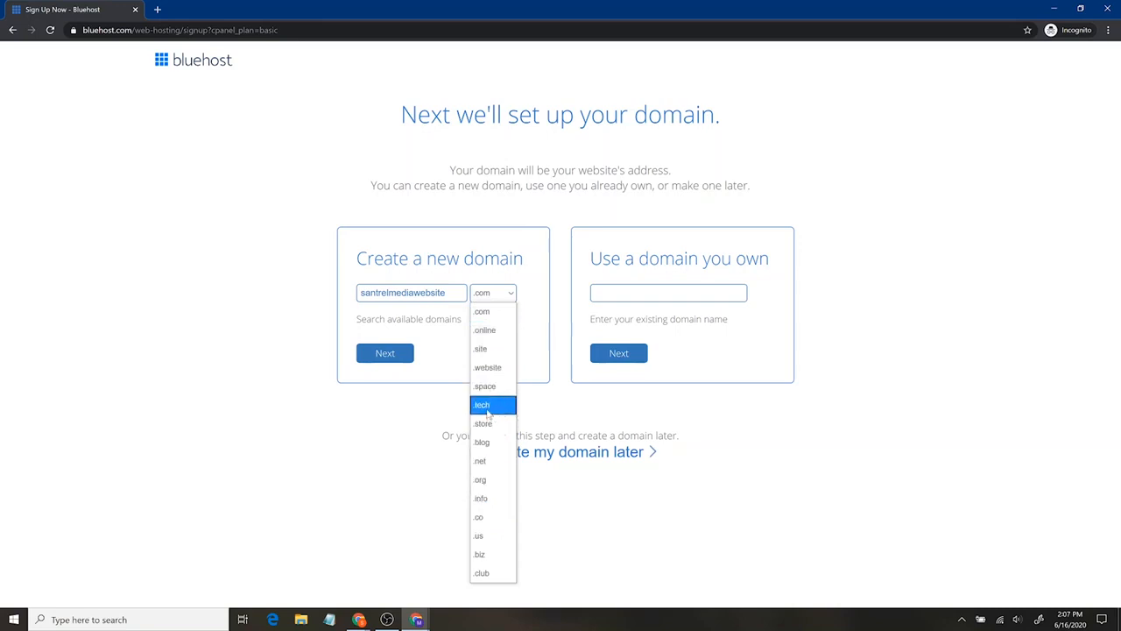
left_click(507, 314)
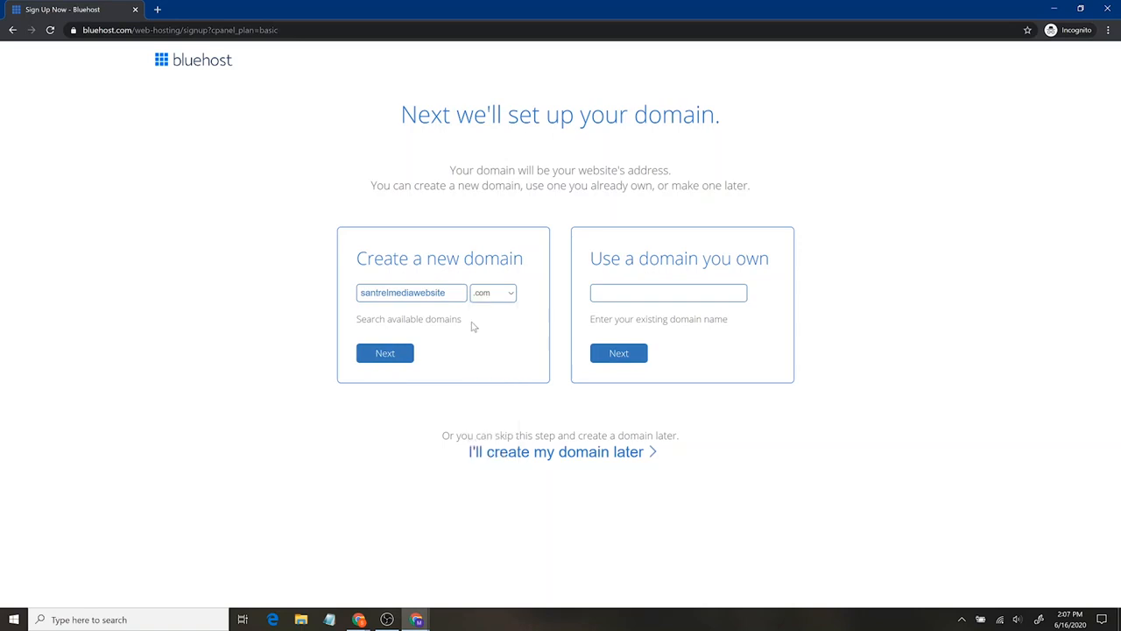
left_click(394, 354)
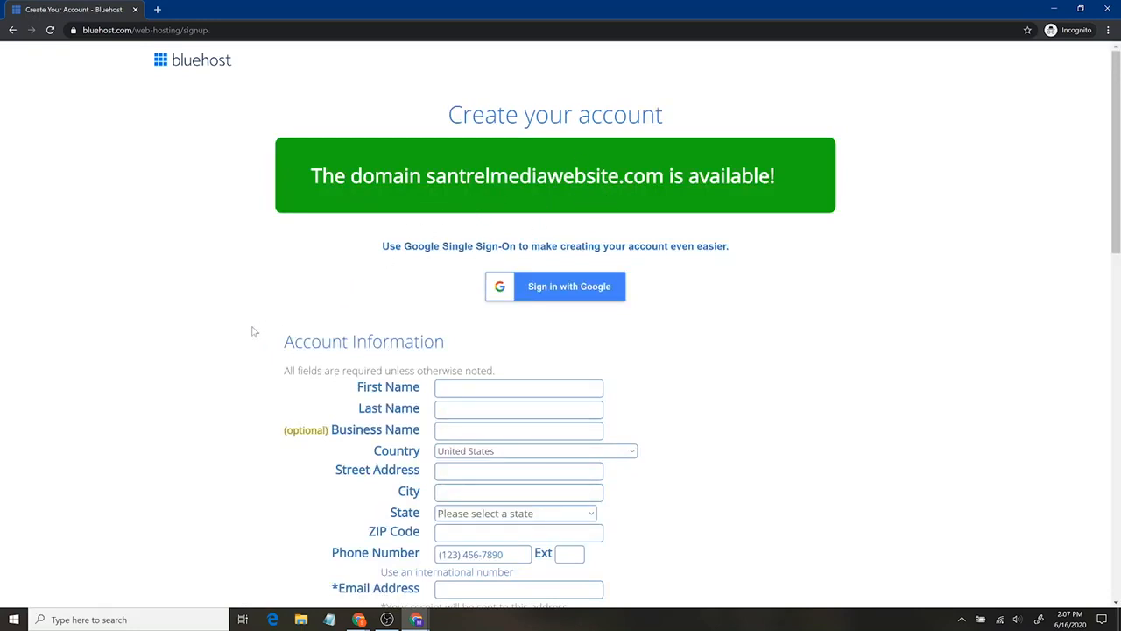
- Review the account plan terms and set the plan to Basic 12 Month Price - $5.95/mo
scroll(254, 325, "down", 2)
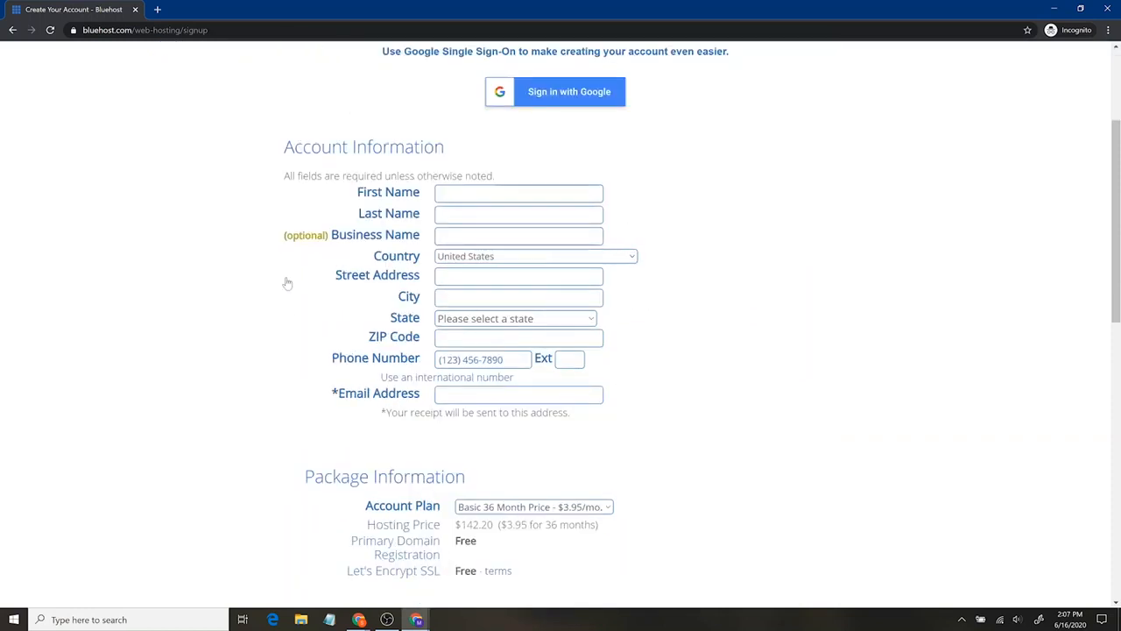
scroll(237, 323, "down", 1)
scroll(236, 323, "down", 3)
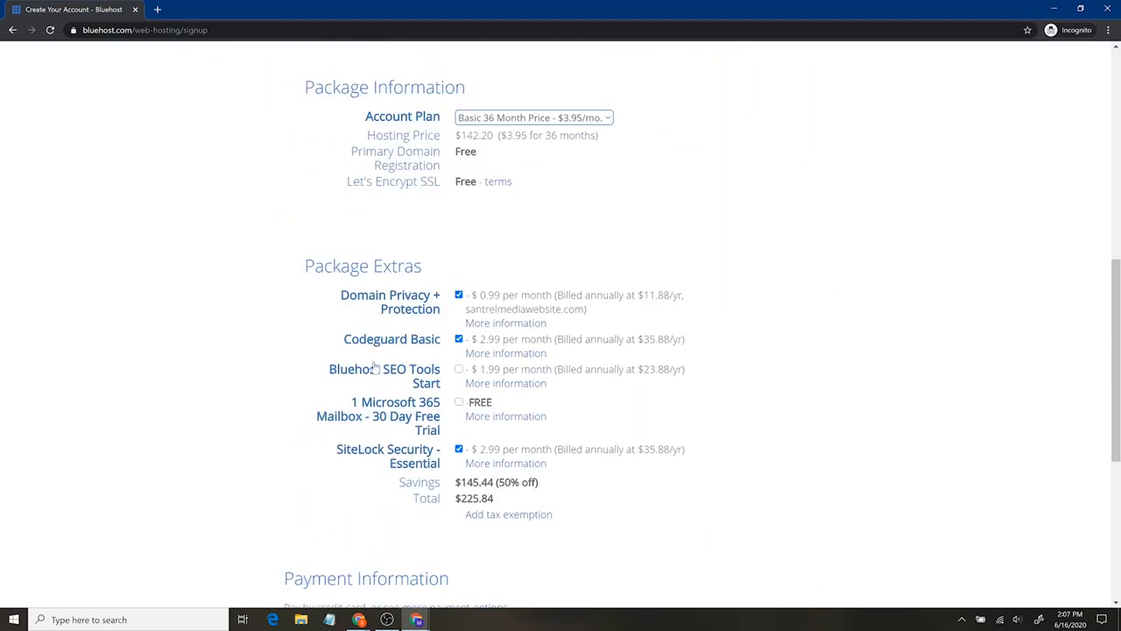
left_click(479, 121)
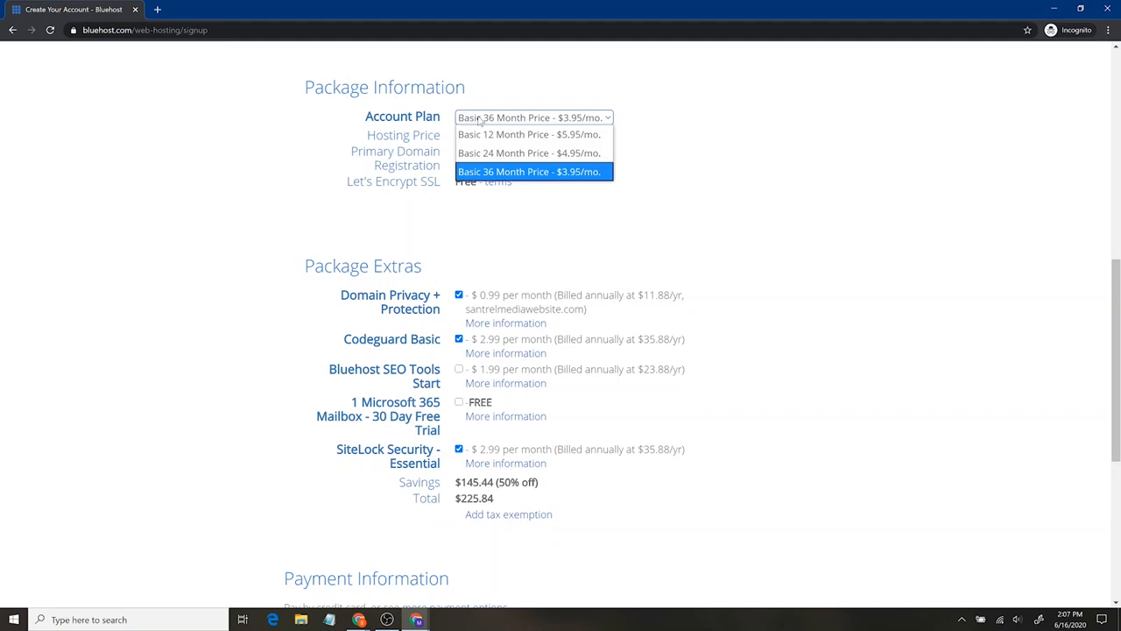
left_click(493, 172)
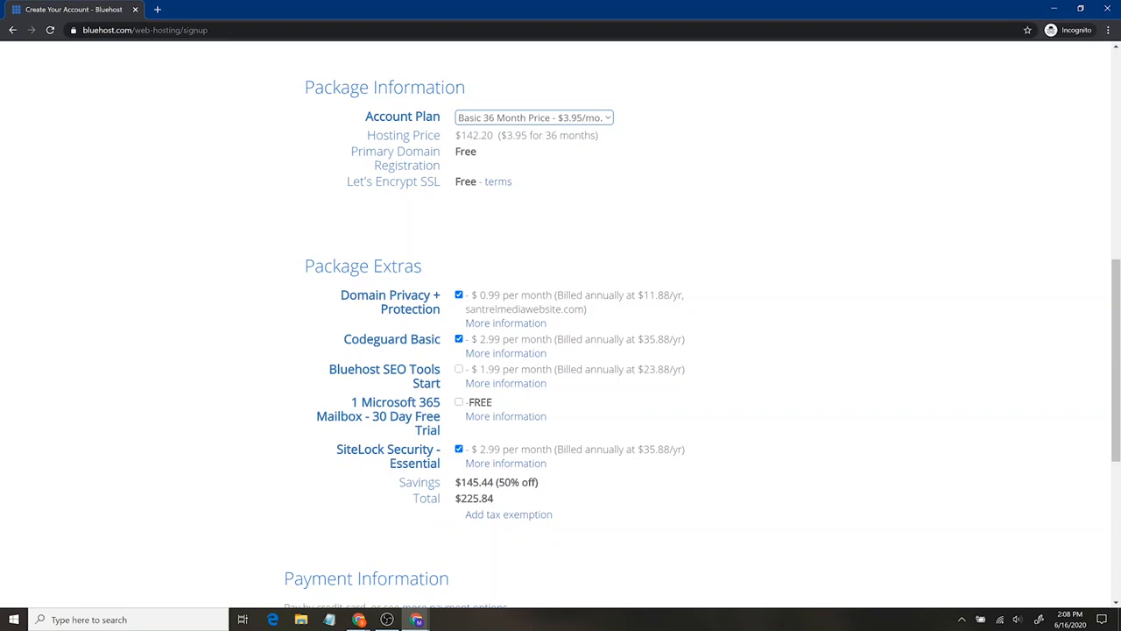
left_click(484, 118)
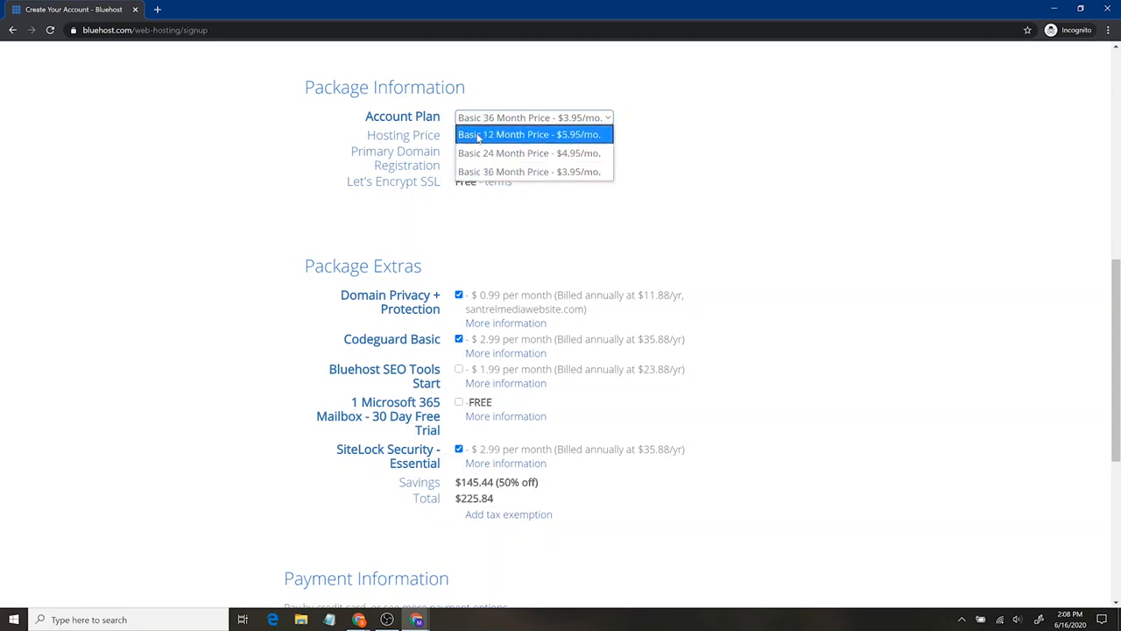
left_click(478, 138)
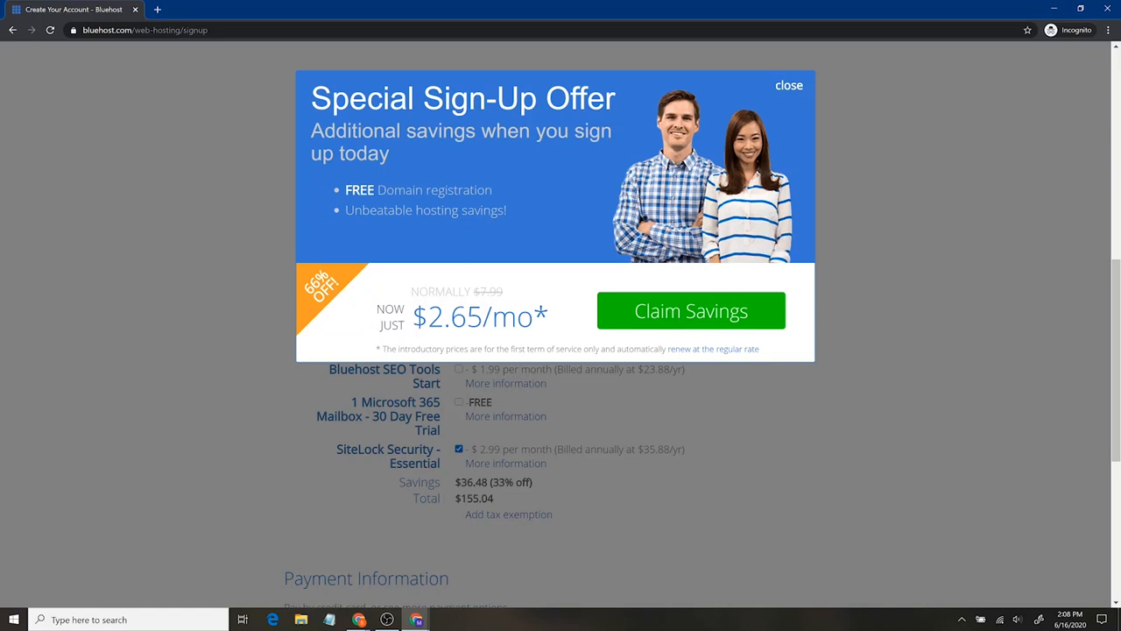
- Claim the special sign-up offer and set the account plan to Basic 12 Month Price - $4.95/mo
left_click(640, 315)
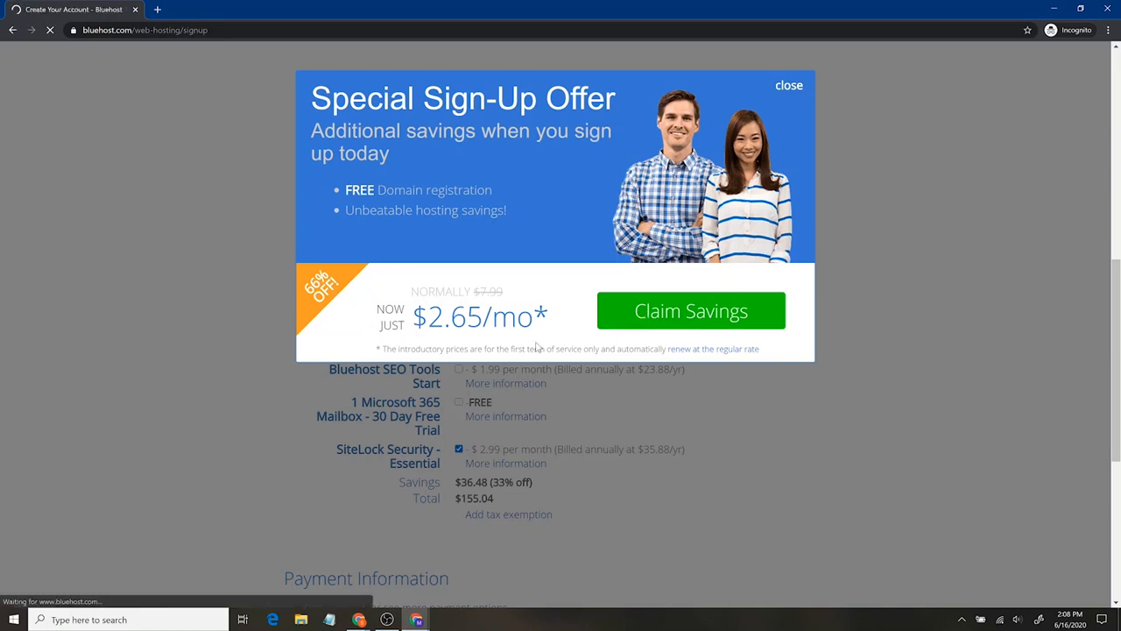
scroll(686, 388, "down", 2)
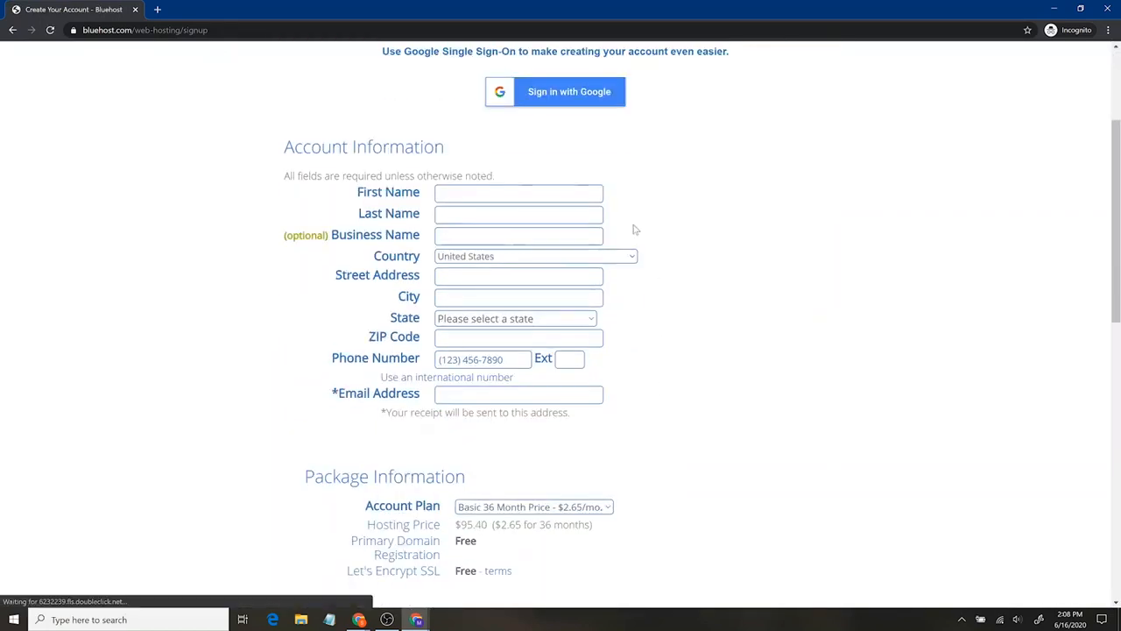
scroll(640, 385, "down", 2)
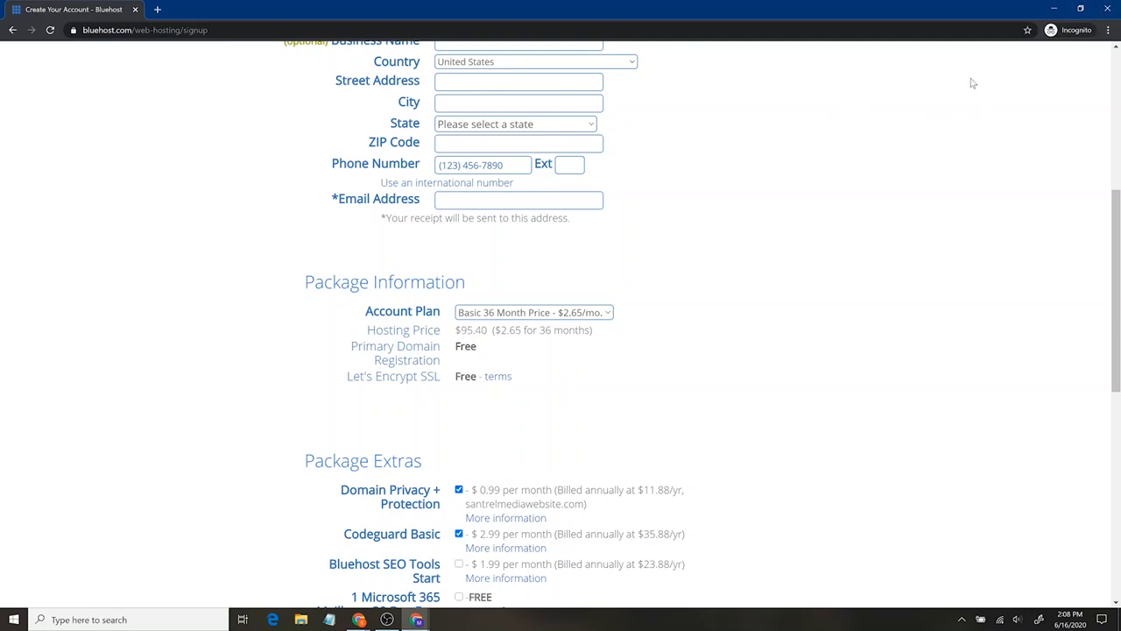
left_click(579, 311)
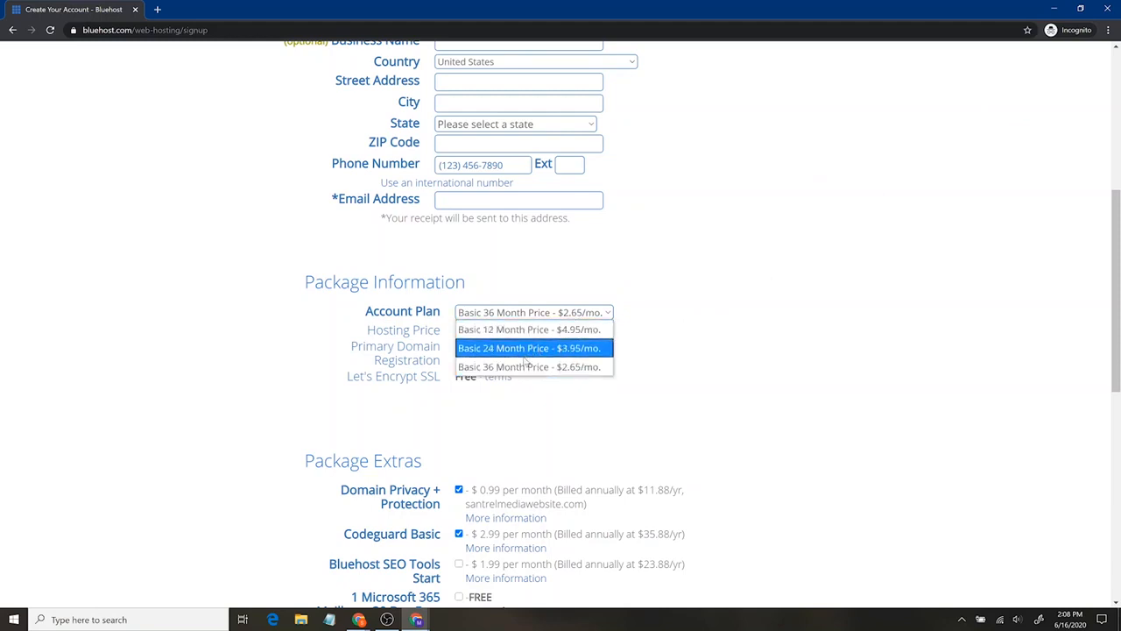
left_click(531, 330)
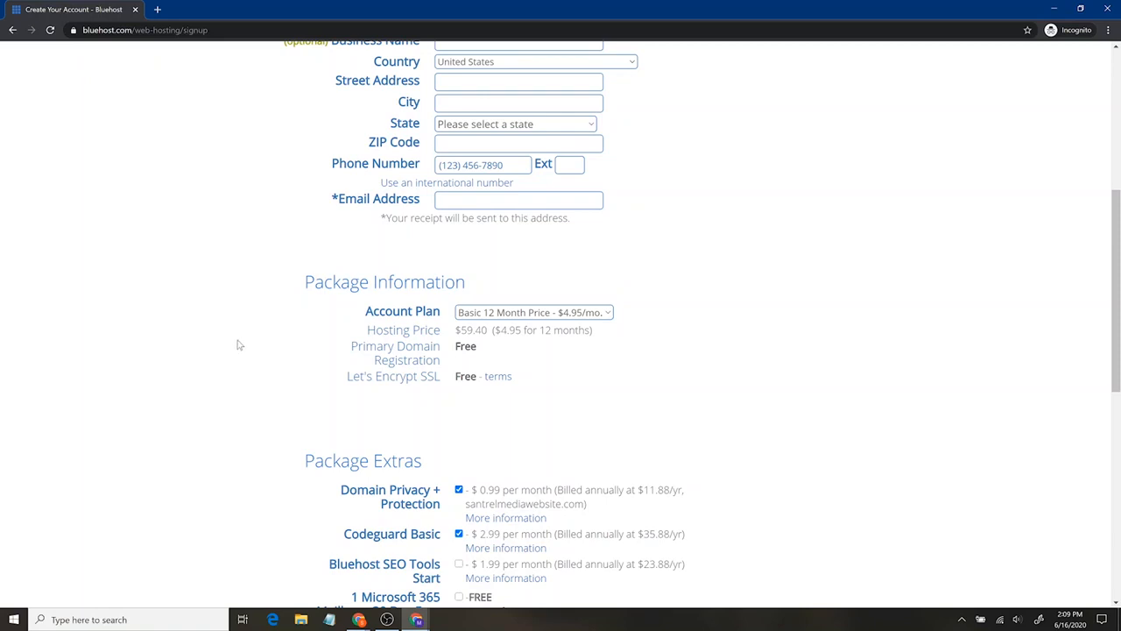
- Remove the Codeguard Basic and SiteLock Security - Essential extras from the hosting package
scroll(254, 338, "down", 3)
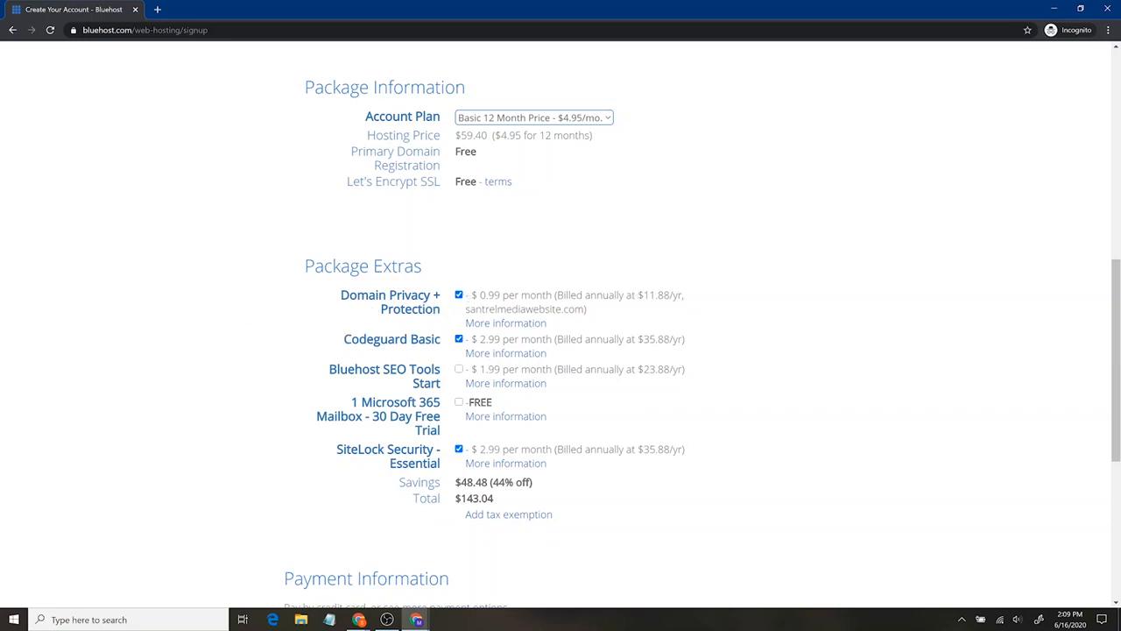
left_click(459, 340)
left_click(459, 449)
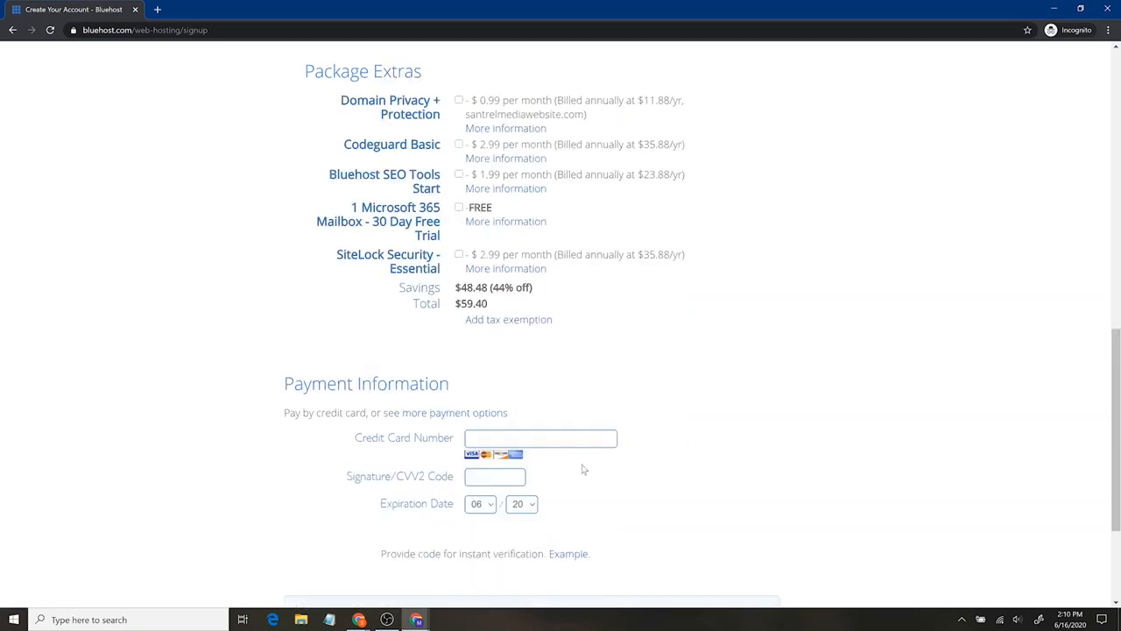
scroll(582, 469, "down", 3)
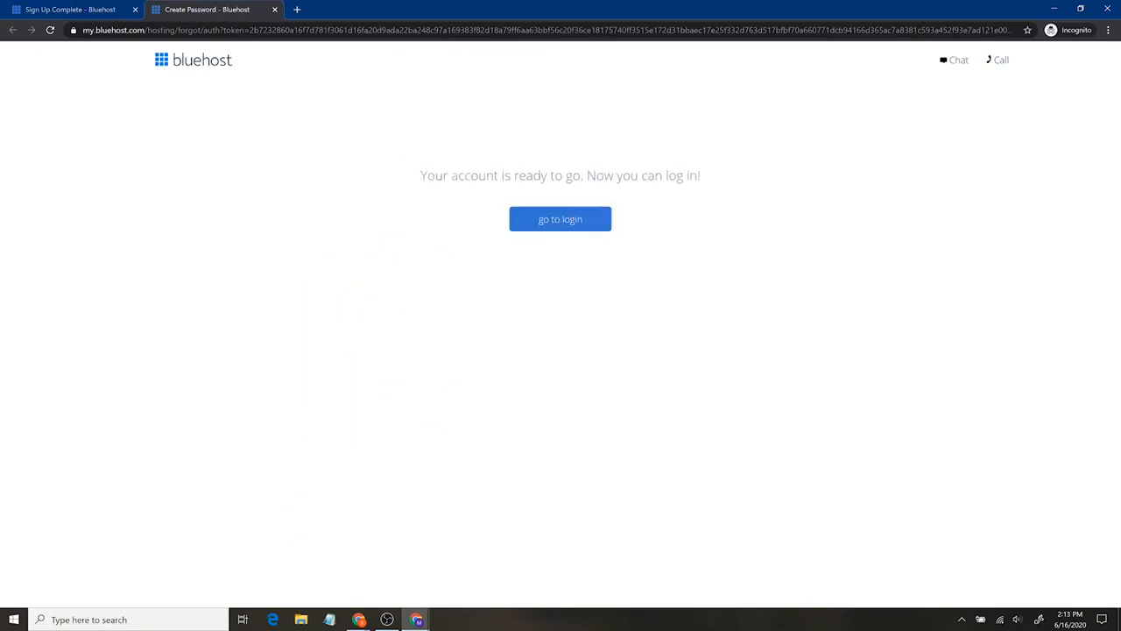
- Proceed to the hosting account login and skip the onboarding questions about the kind of site
left_click(571, 234)
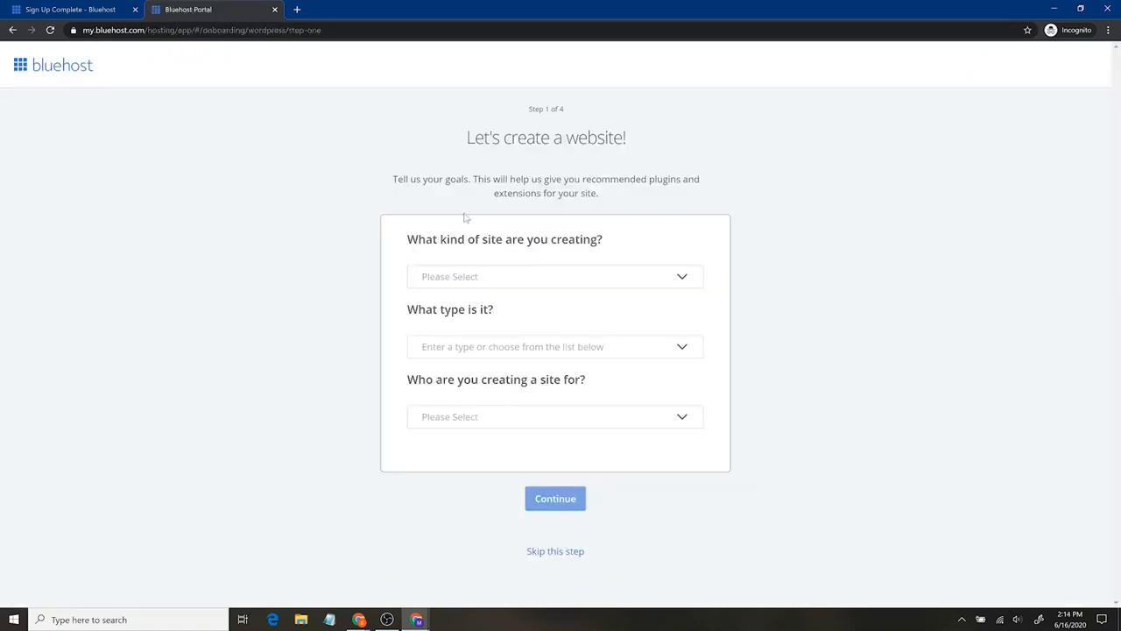
left_click(555, 277)
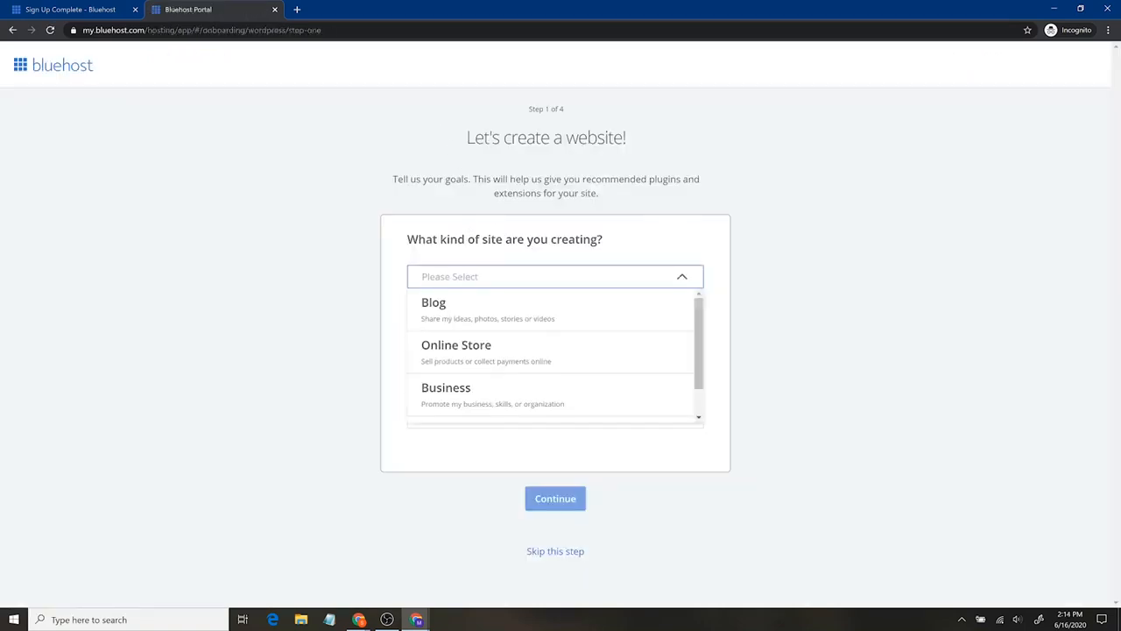
left_click(584, 213)
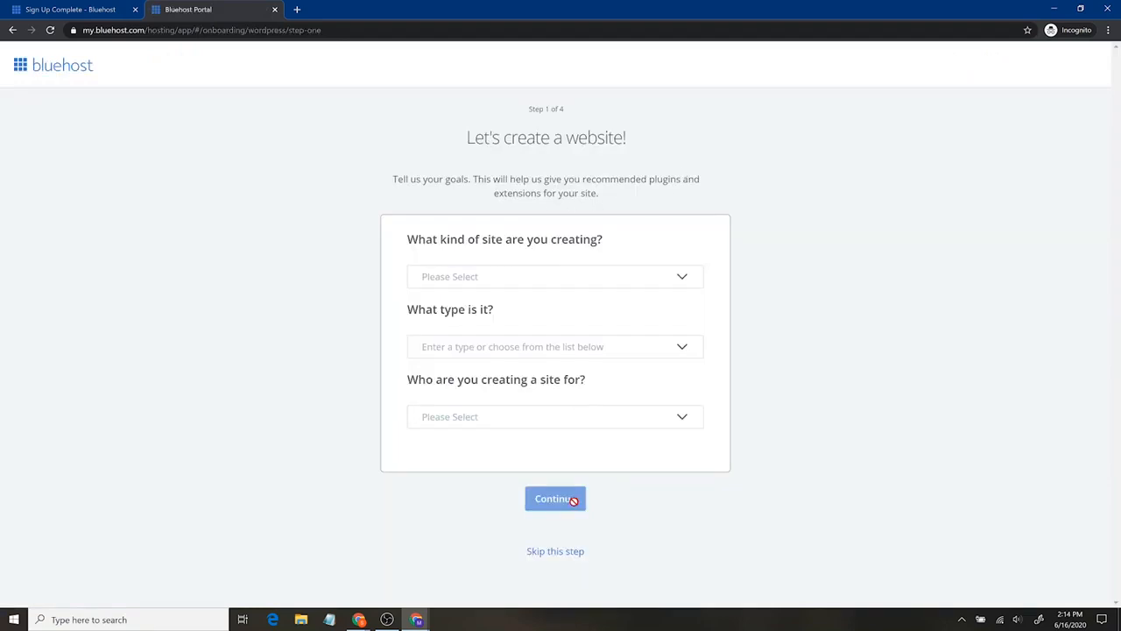
left_click(569, 552)
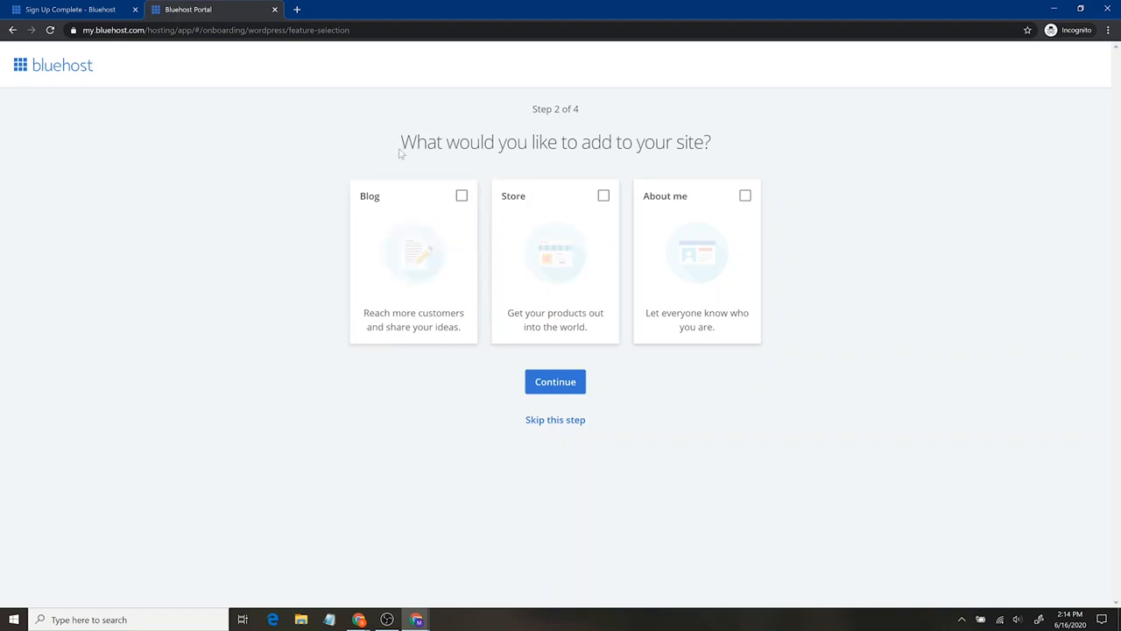
- Skip the remaining onboarding steps, from the site feature selection through the theme selection
left_click(558, 422)
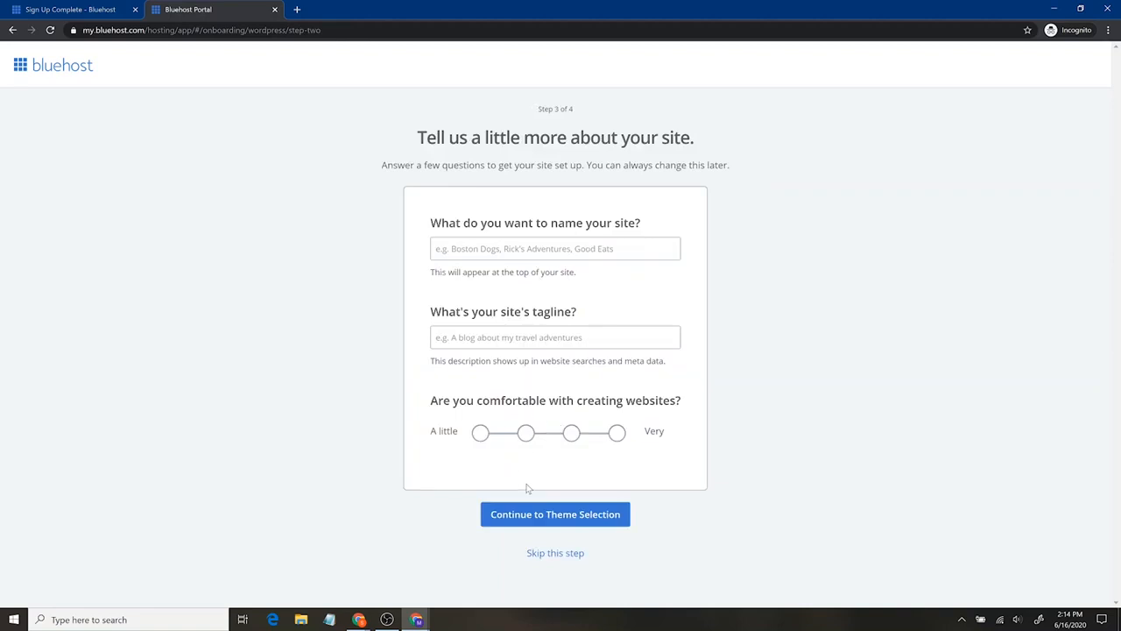
left_click(558, 554)
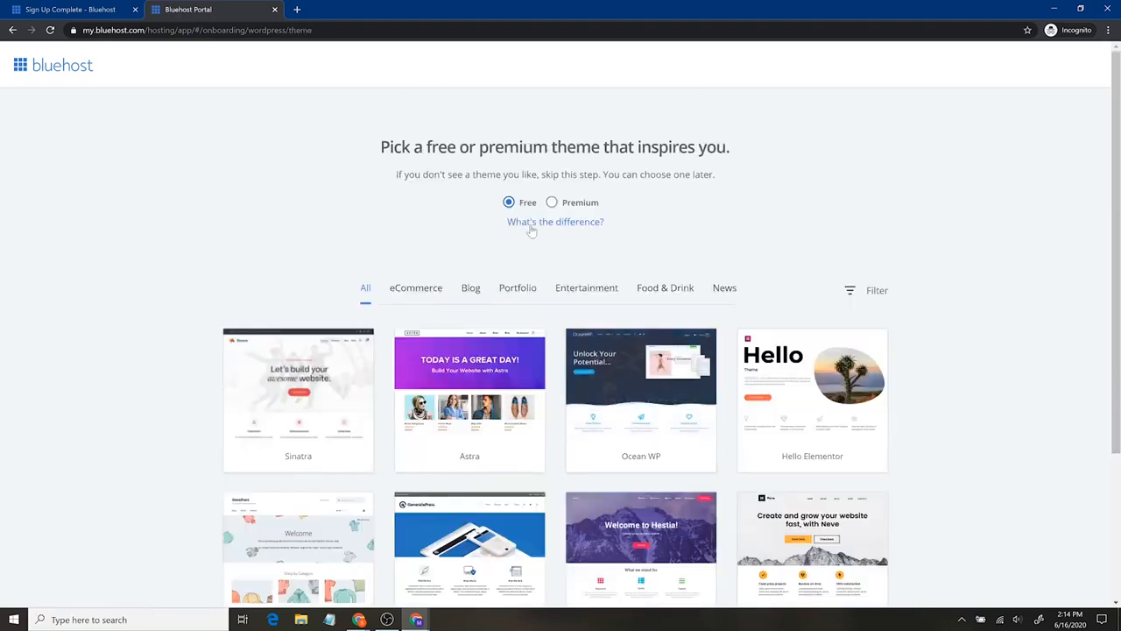
scroll(969, 355, "down", 3)
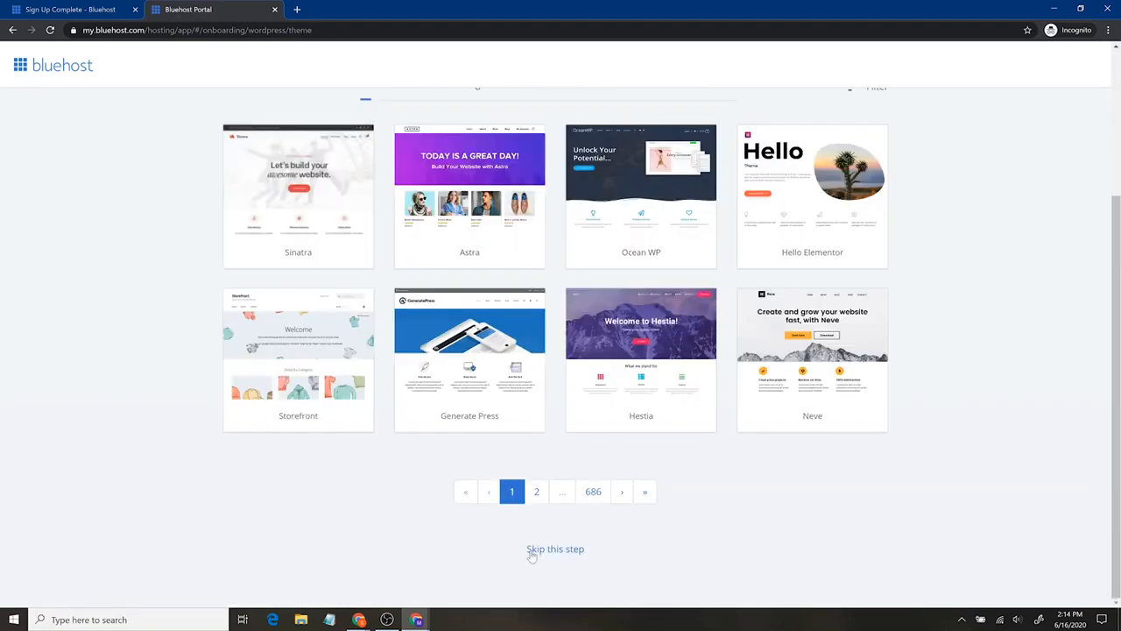
left_click(533, 550)
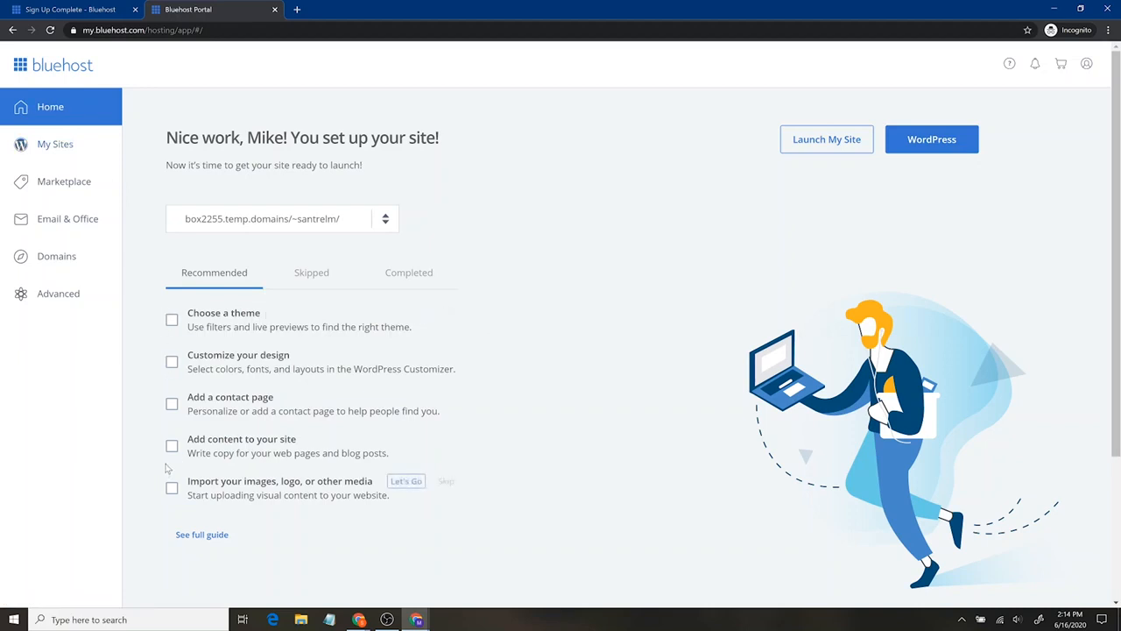
- Look through the account's sites and domains, and return to the hosting portal's home page
left_click(58, 144)
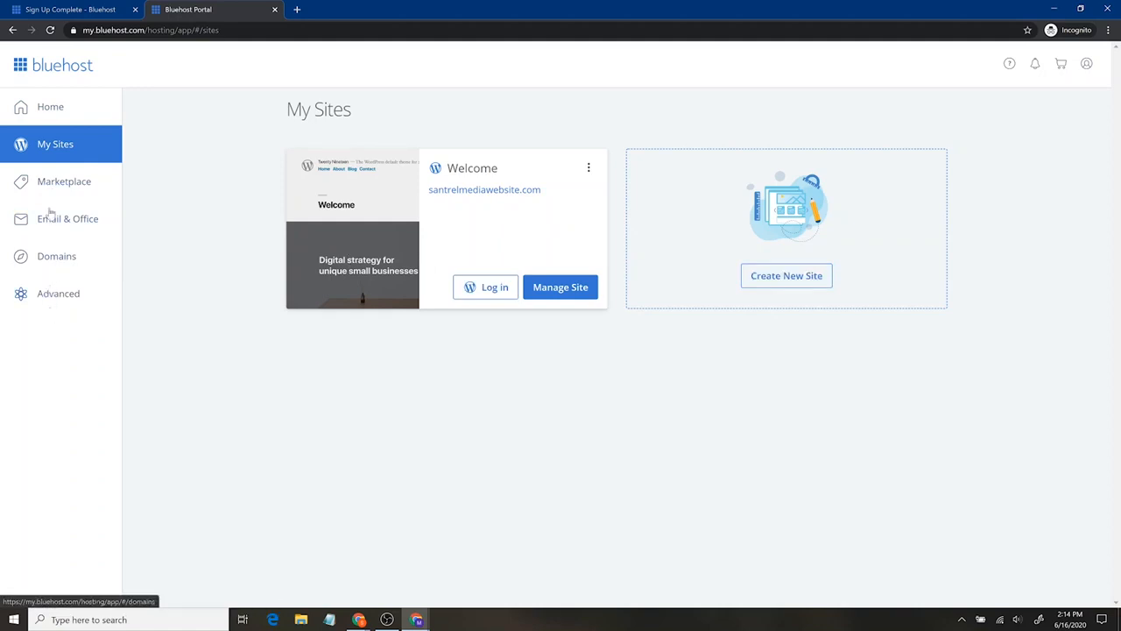
left_click(68, 267)
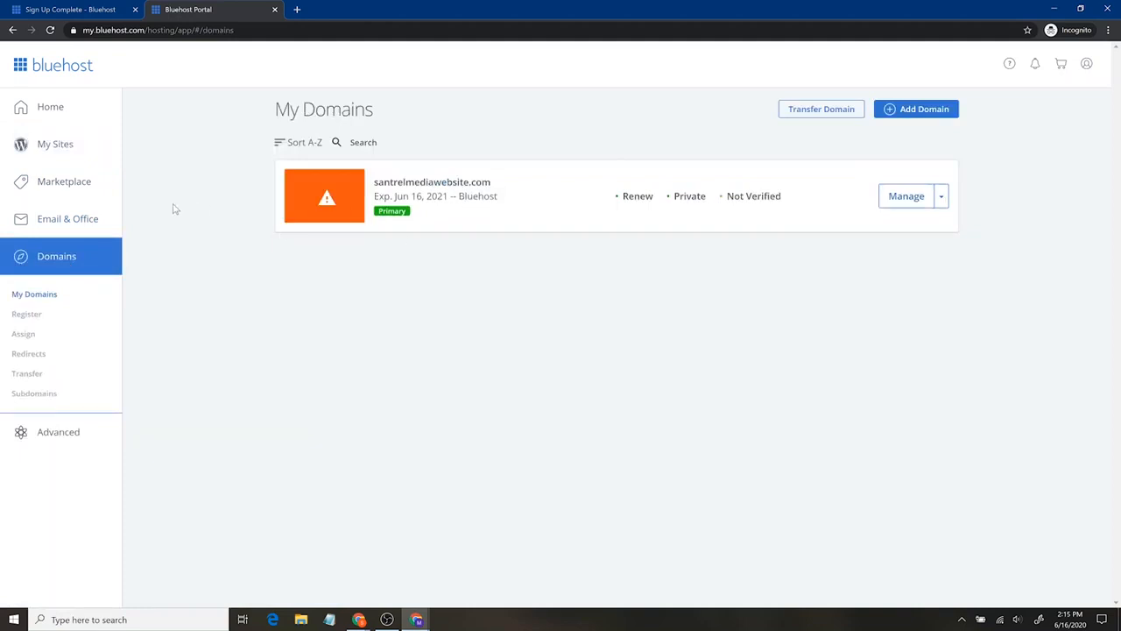
left_click(73, 149)
left_click(68, 119)
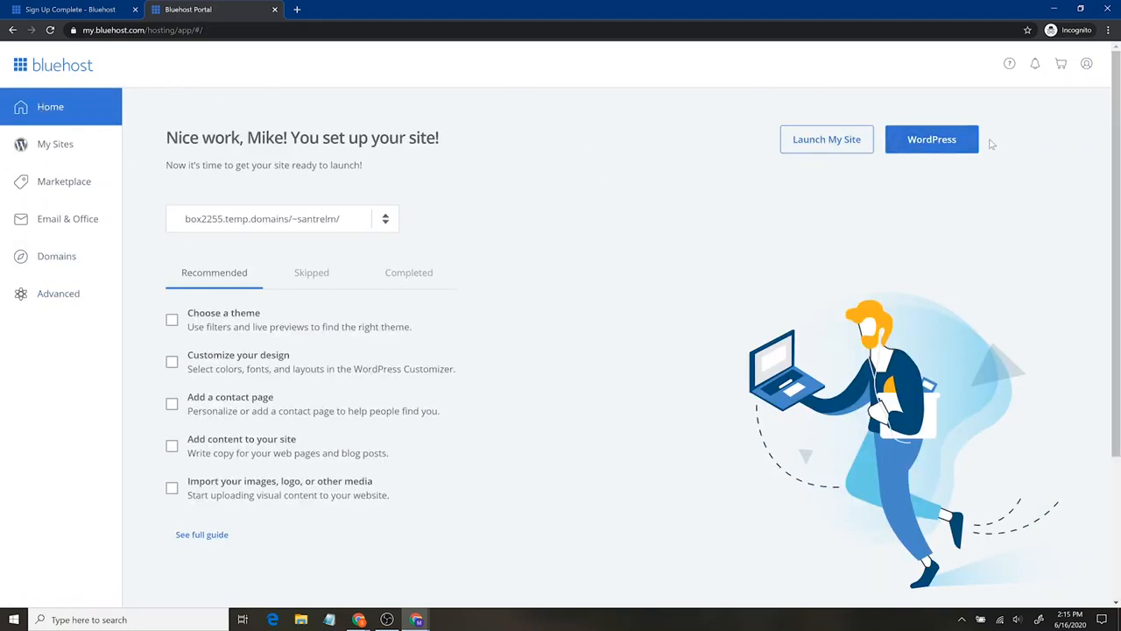
- Open the new site's WordPress administration area from the hosting portal
left_click(953, 138)
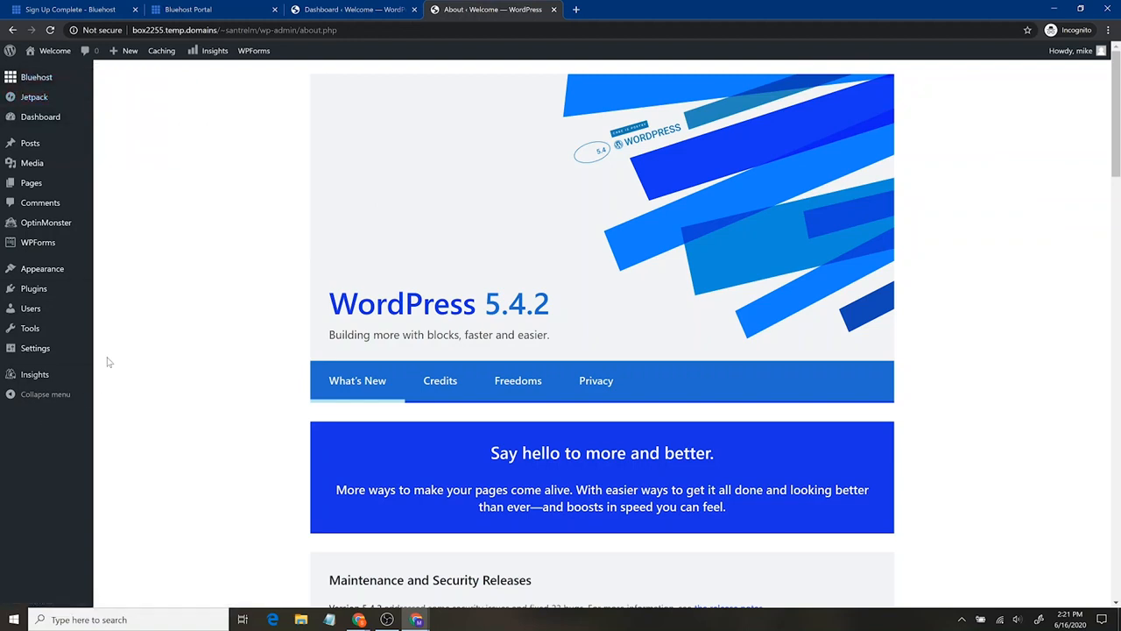
mouse_move(2, 56)
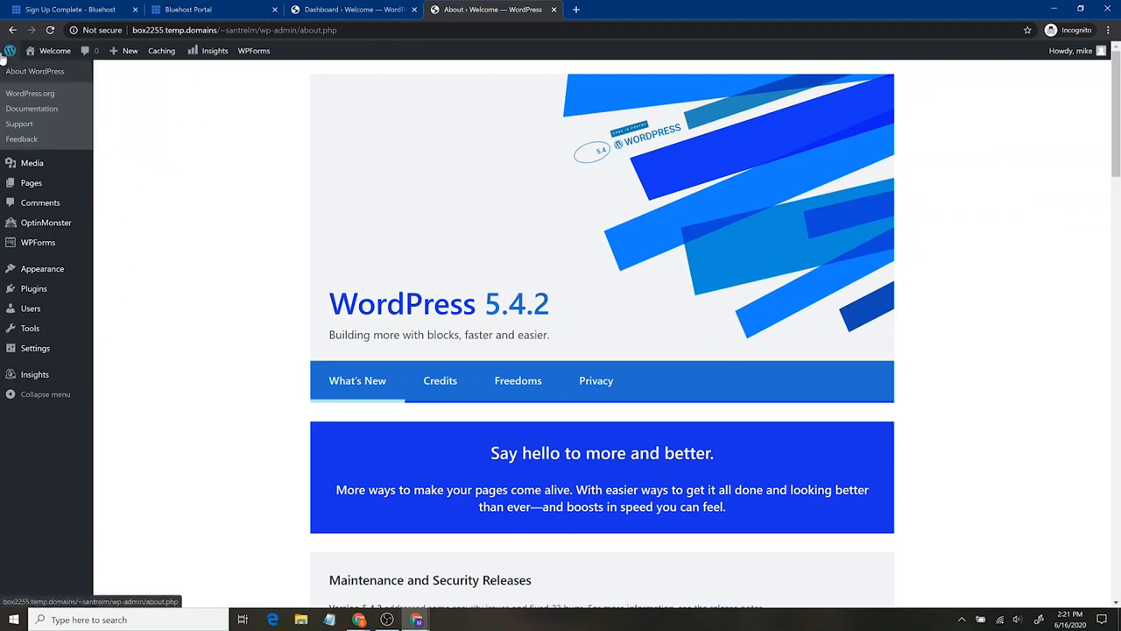
- View the live site in a separate tab, look over its default front page, and close that tab
mouse_move(64, 53)
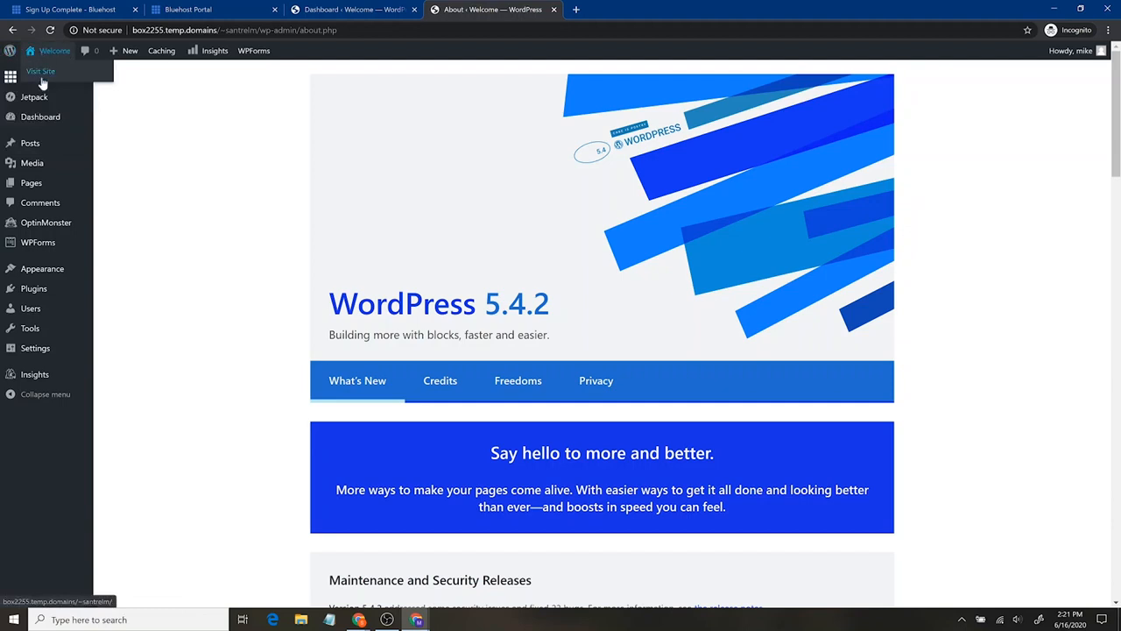
middle_click(42, 77)
left_click(631, 9)
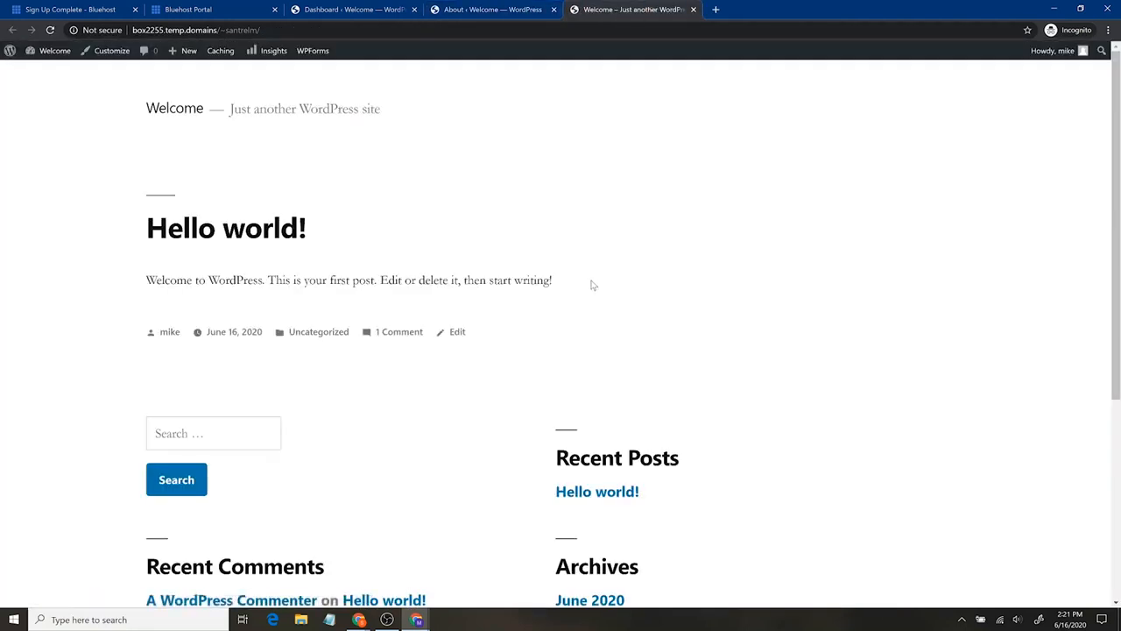
scroll(653, 381, "down", 4)
scroll(656, 365, "up", 4)
left_click(694, 10)
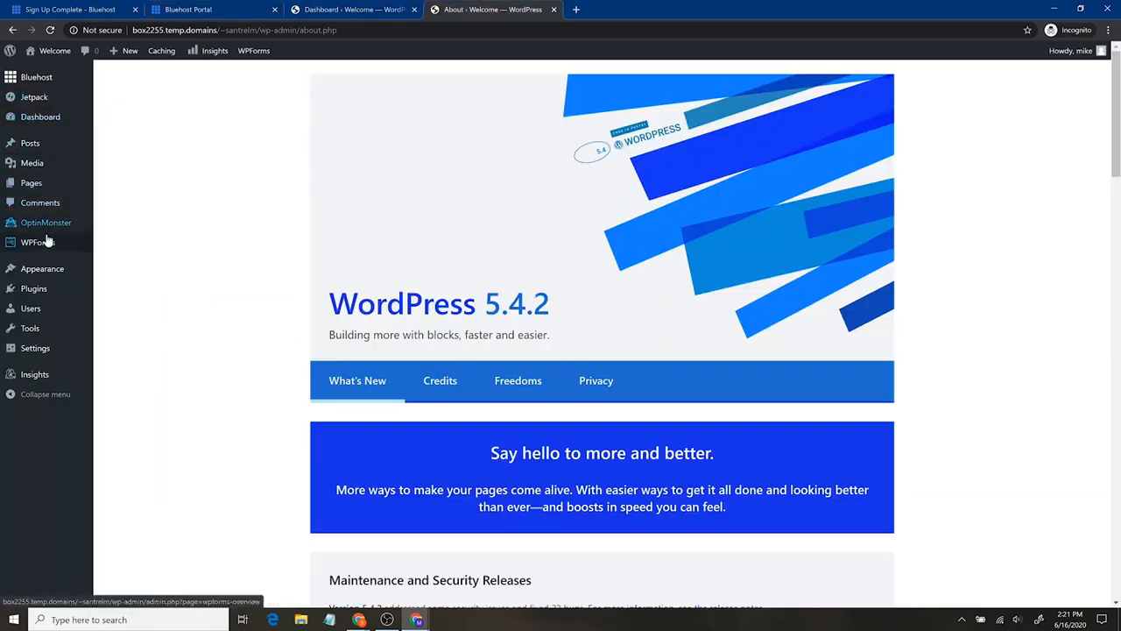
- Open the installed plugins page and look through the list of preinstalled plugins
left_click(50, 310)
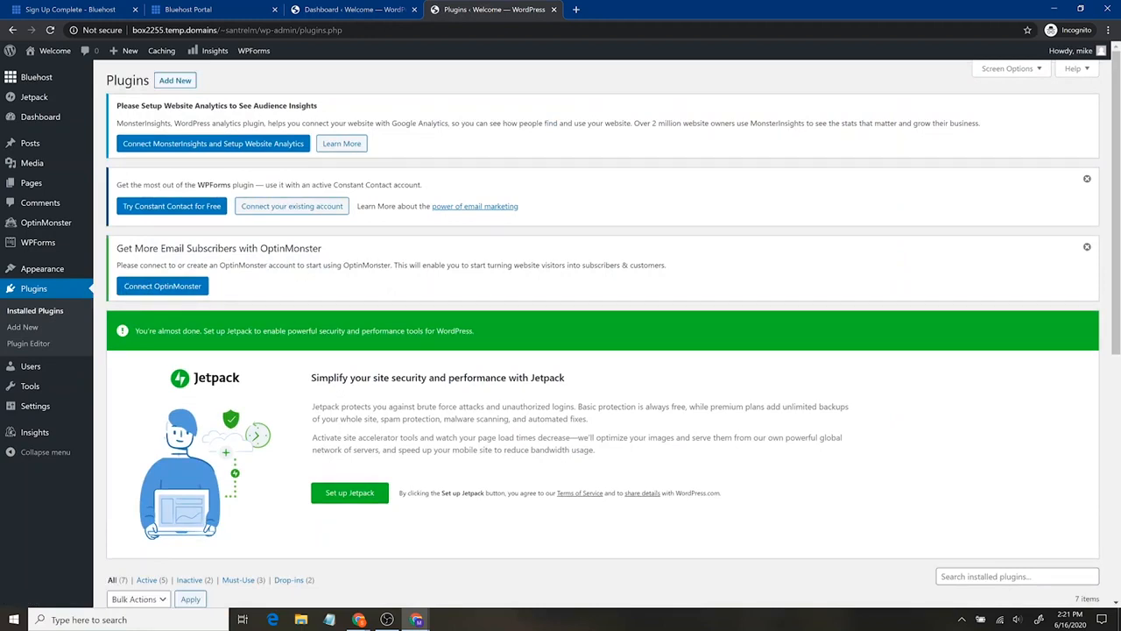
scroll(554, 344, "down", 1)
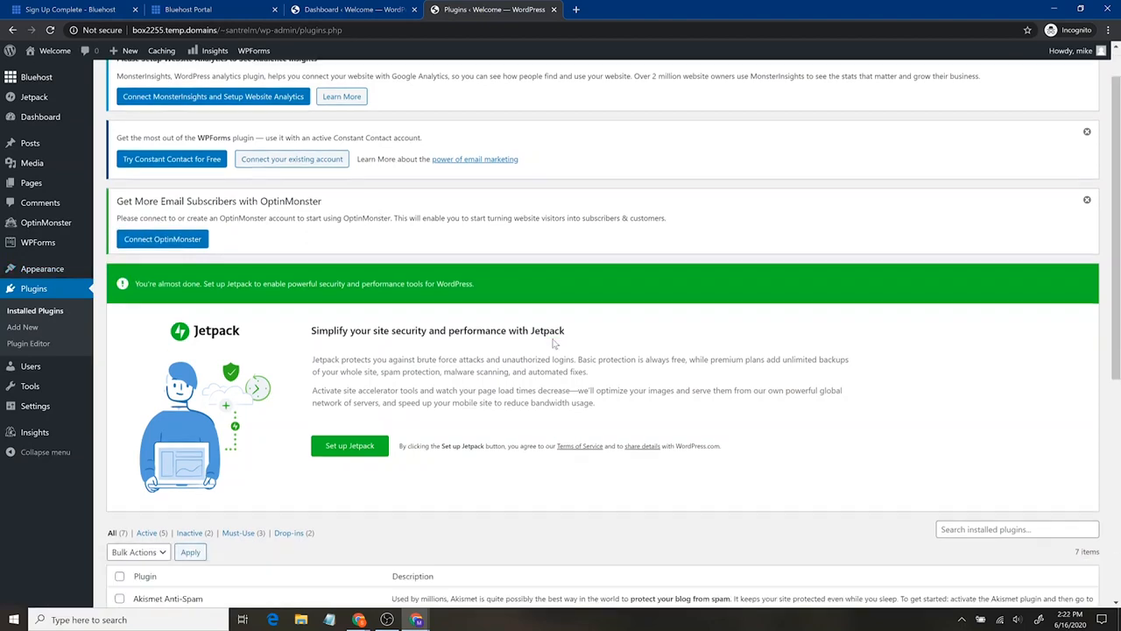
scroll(554, 344, "down", 7)
scroll(553, 344, "up", 8)
scroll(554, 344, "down", 8)
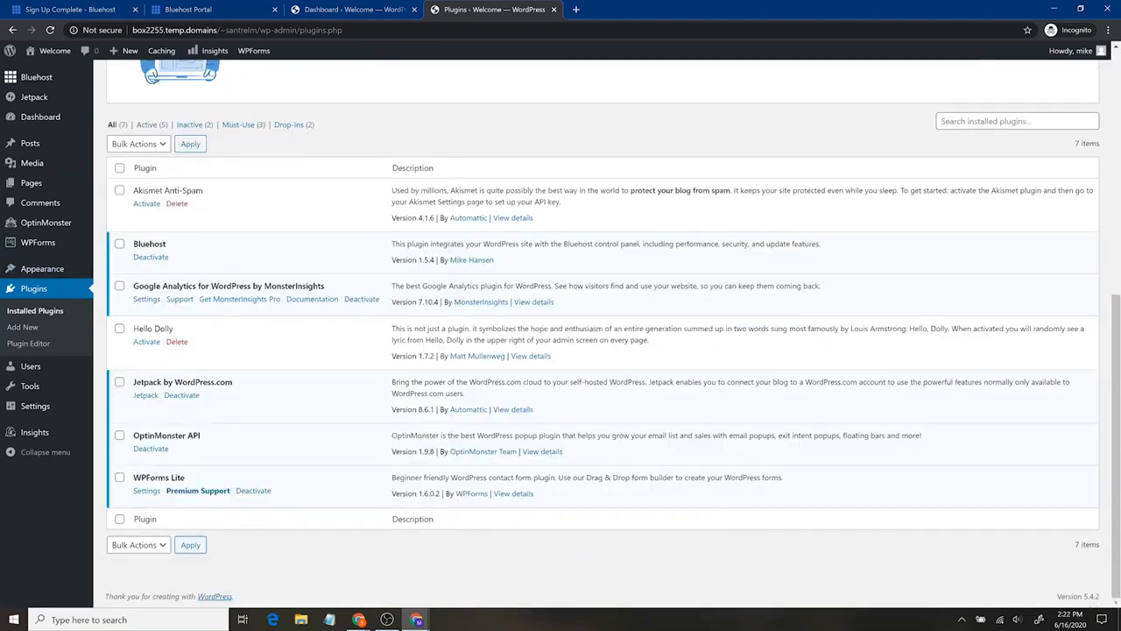
left_click_drag(133, 190, 203, 191)
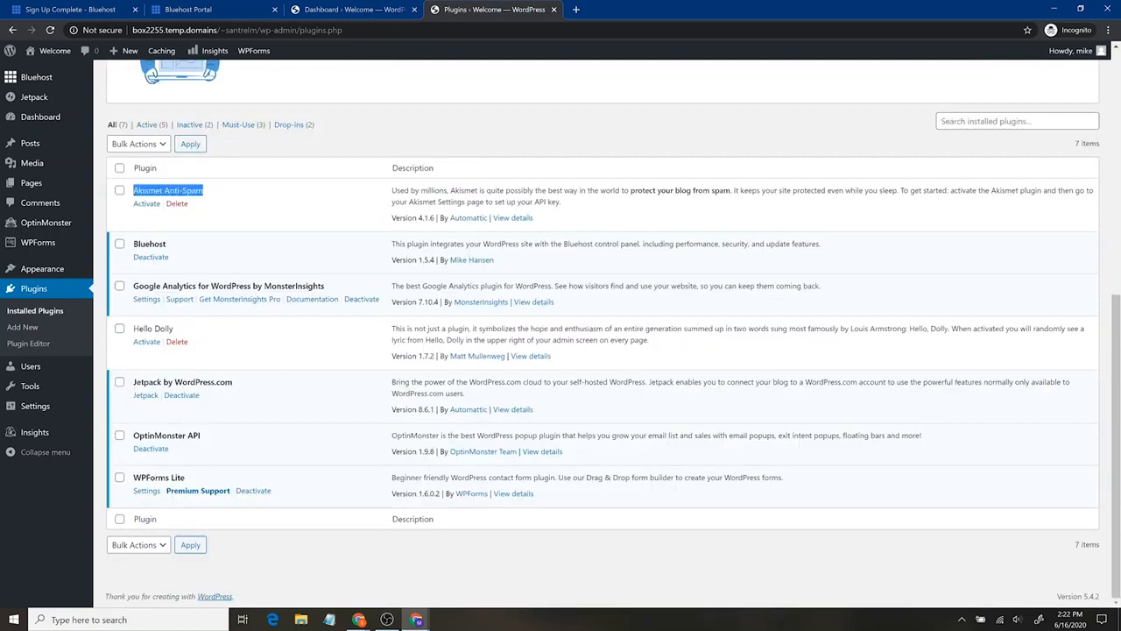
left_click(247, 204)
- Bulk deactivate the Bluehost, Google Analytics, Hello Dolly, Jetpack, OptinMonster API and WPForms Lite plugins
left_click(120, 243)
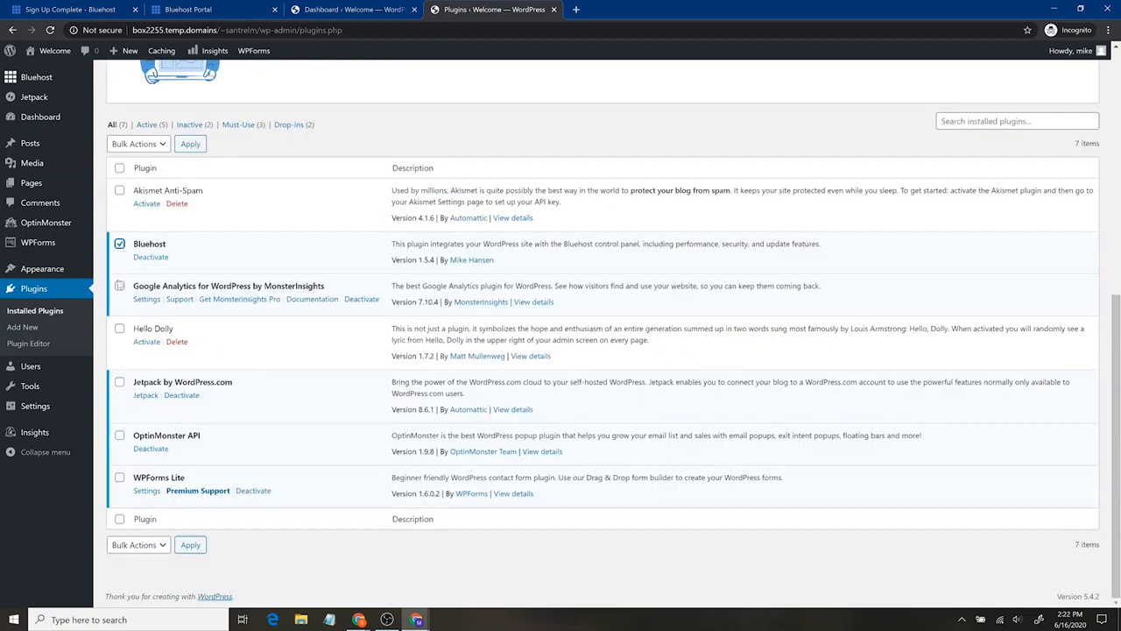
left_click(119, 287)
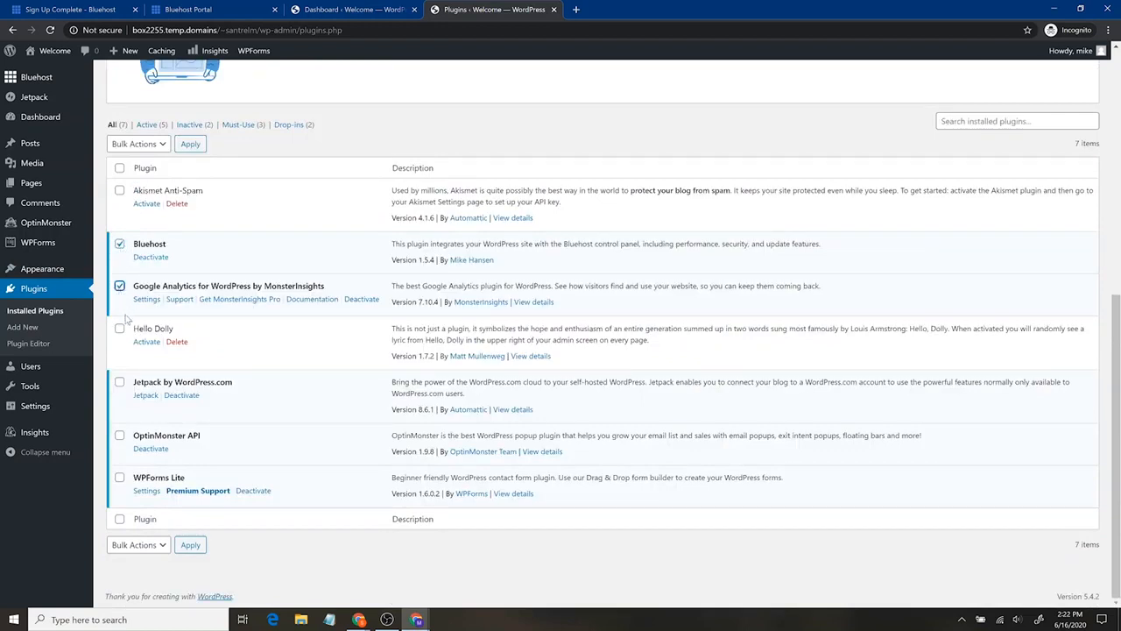
left_click(119, 384)
left_click(120, 330)
left_click(119, 436)
left_click(119, 477)
left_click(157, 144)
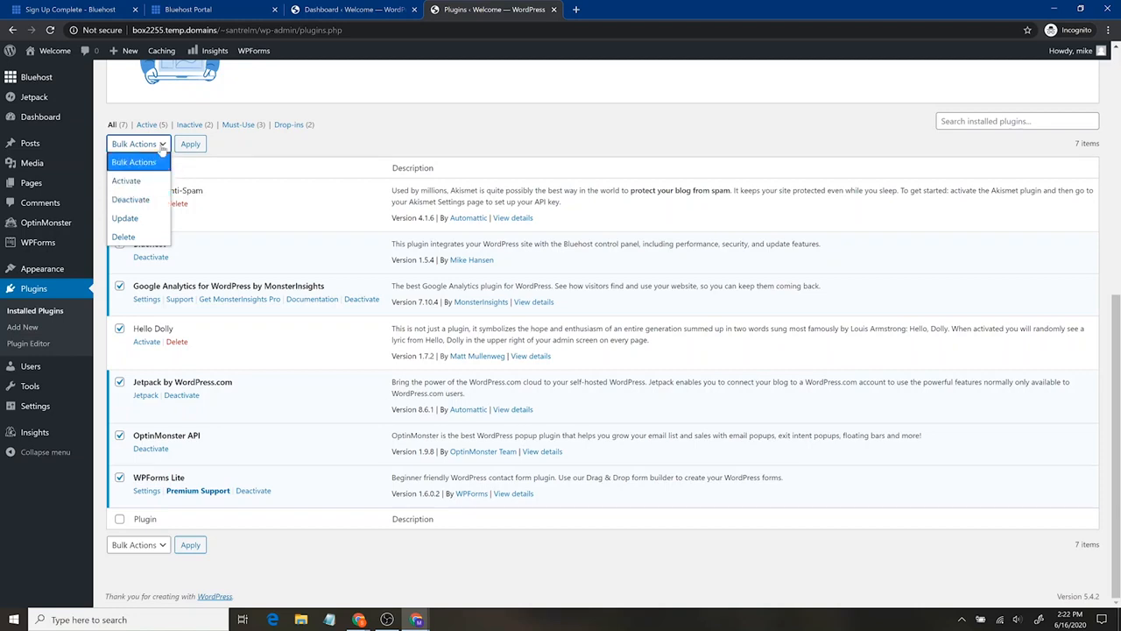
left_click(151, 202)
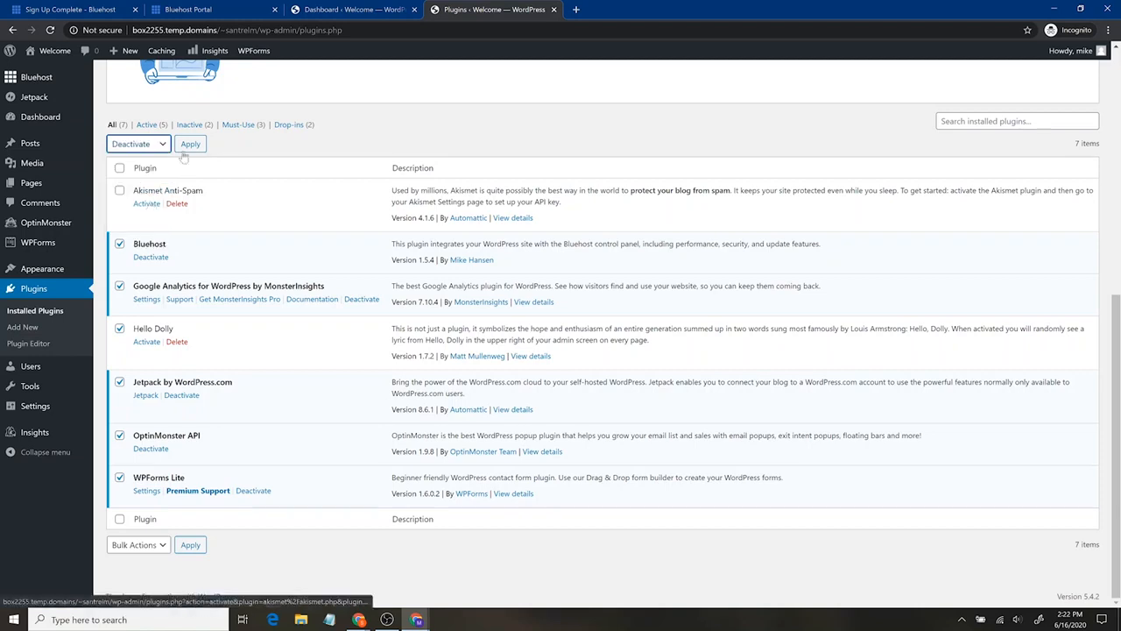
left_click(190, 145)
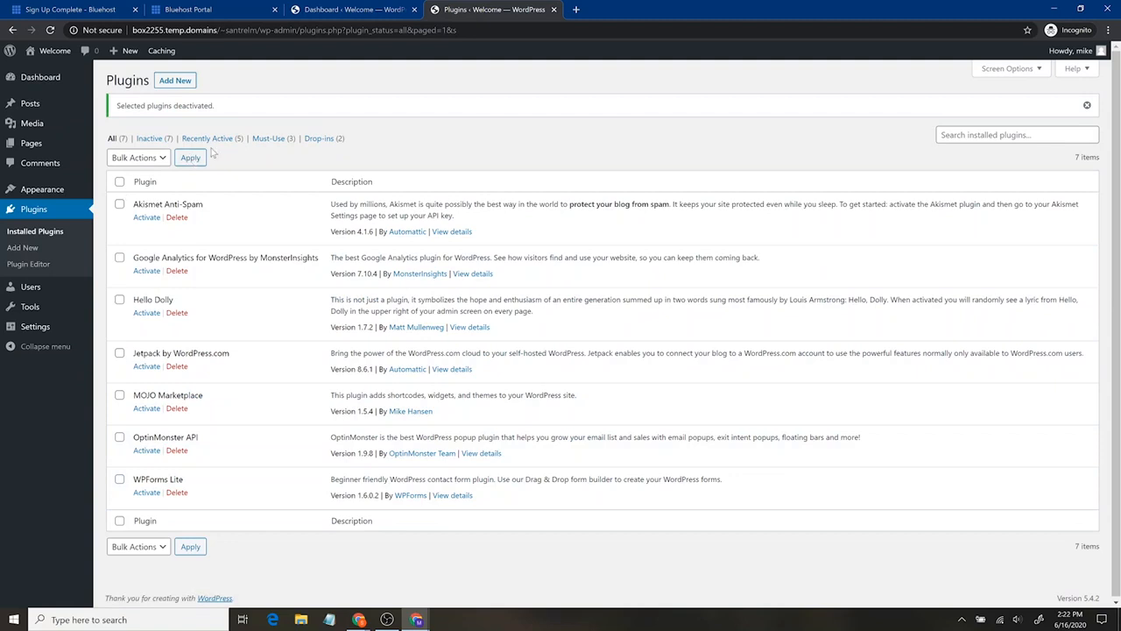
- Filter the list to inactive plugins and bulk delete all of them, including their data
left_click(158, 140)
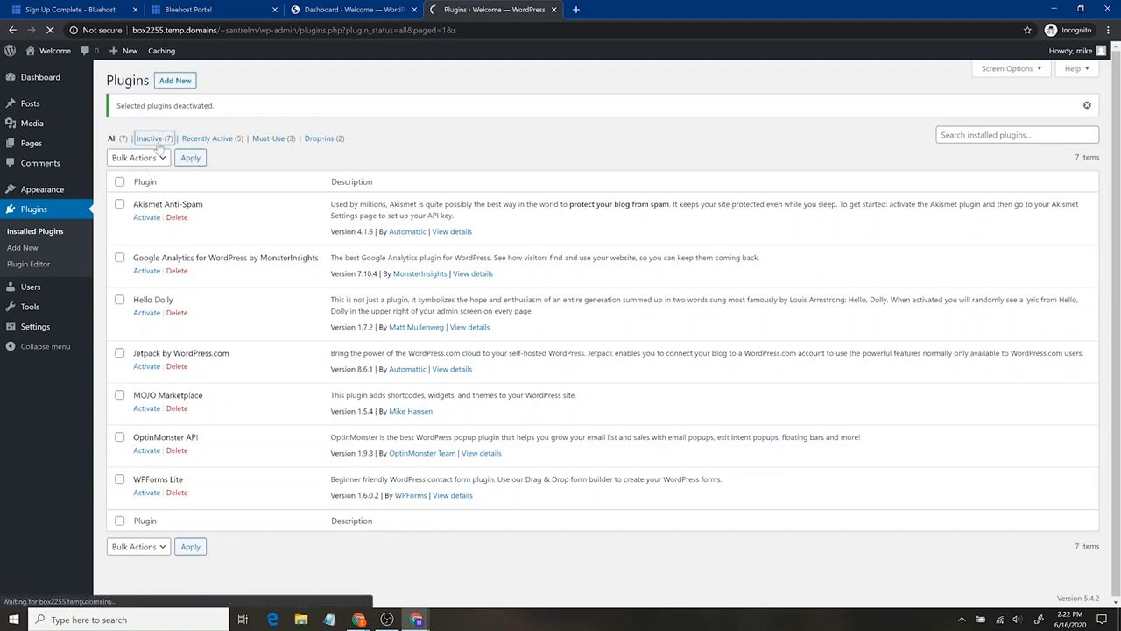
left_click(119, 146)
left_click(138, 124)
left_click(149, 196)
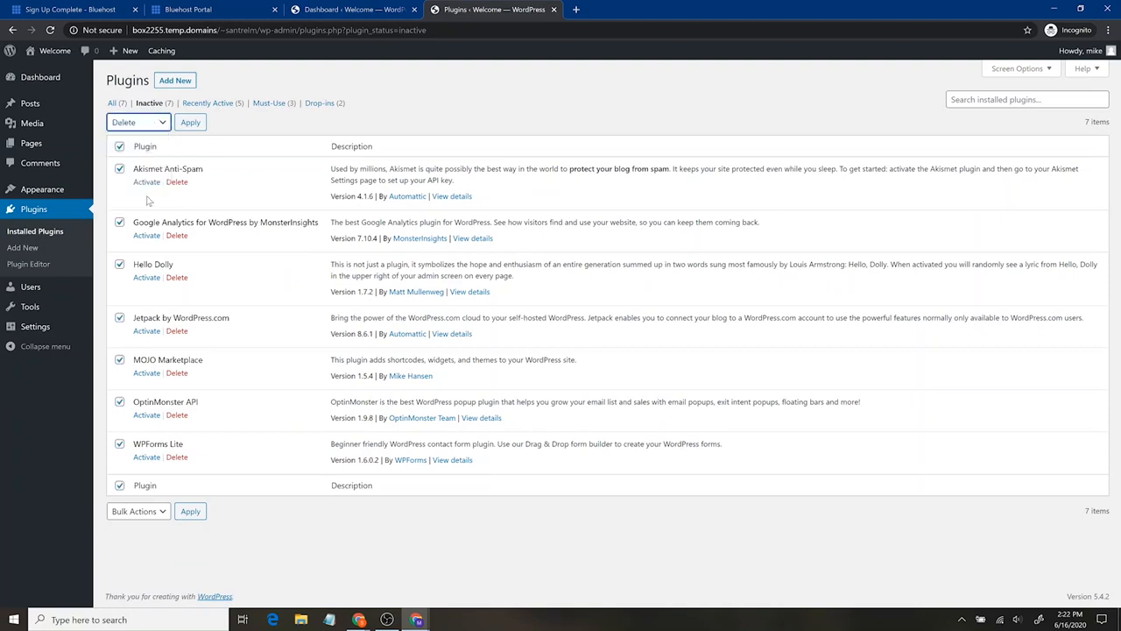
left_click(187, 125)
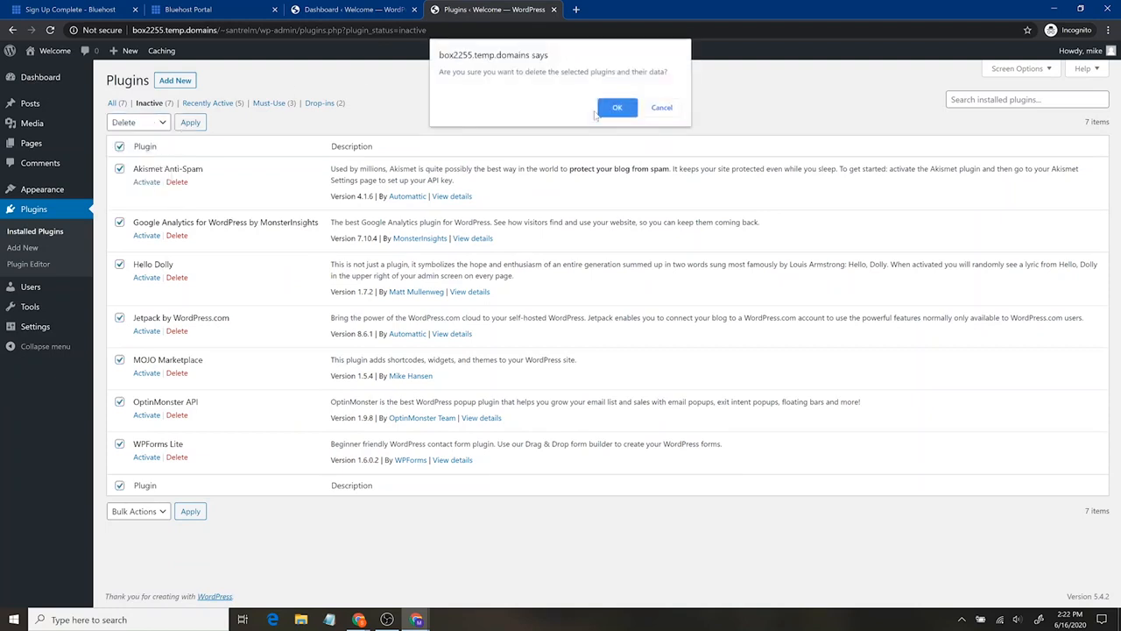
left_click(617, 108)
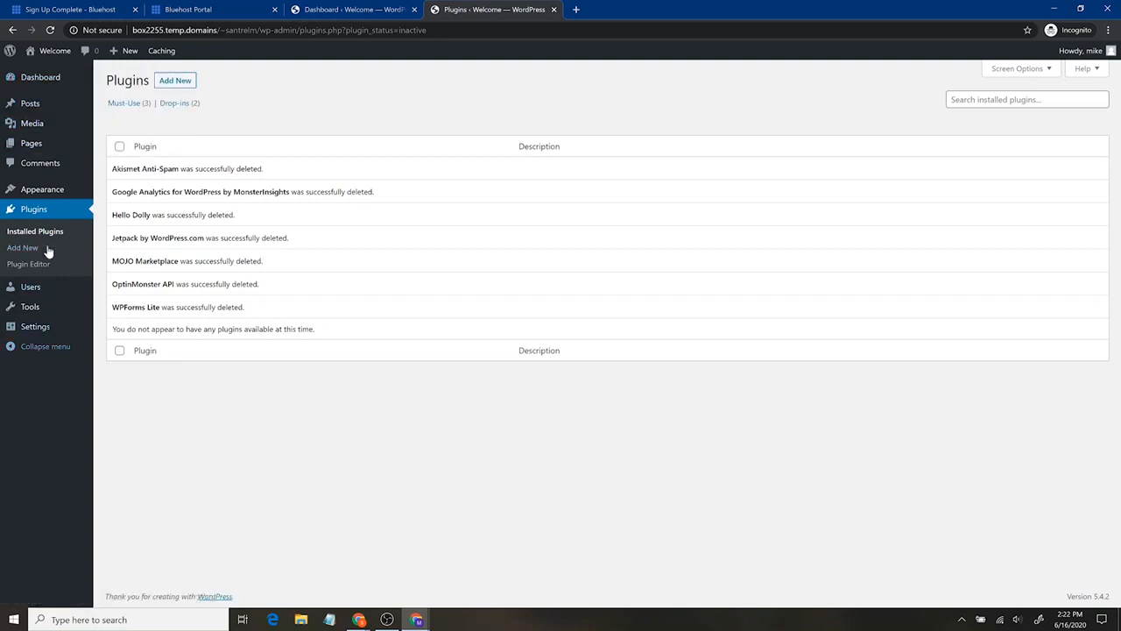
- Move the default "Hello world!" post to the trash
left_click(59, 116)
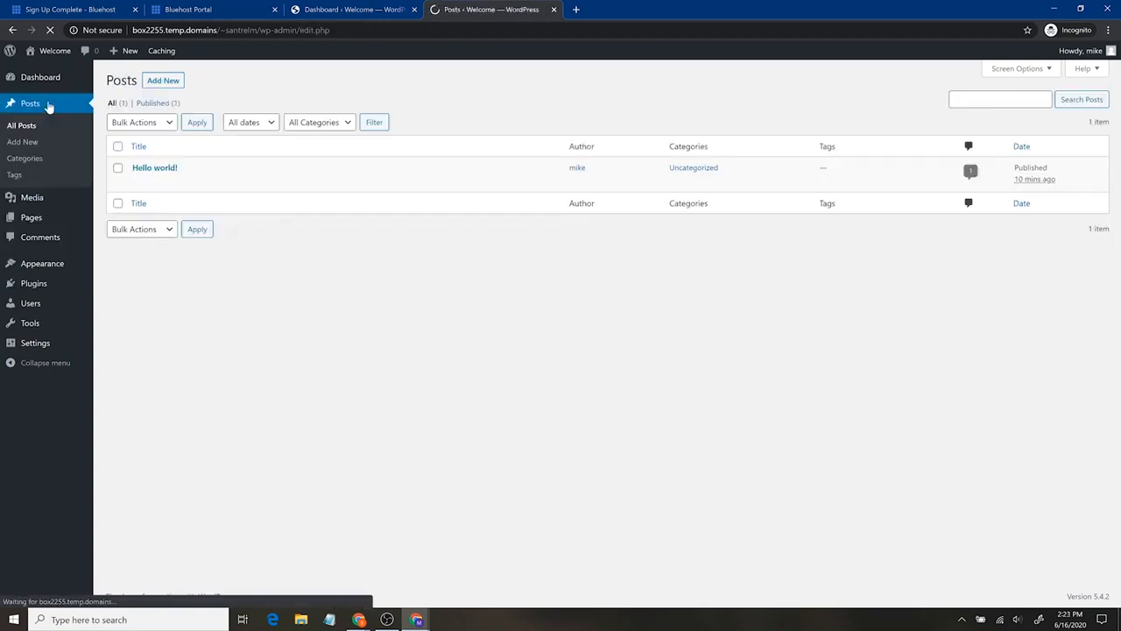
left_click(119, 168)
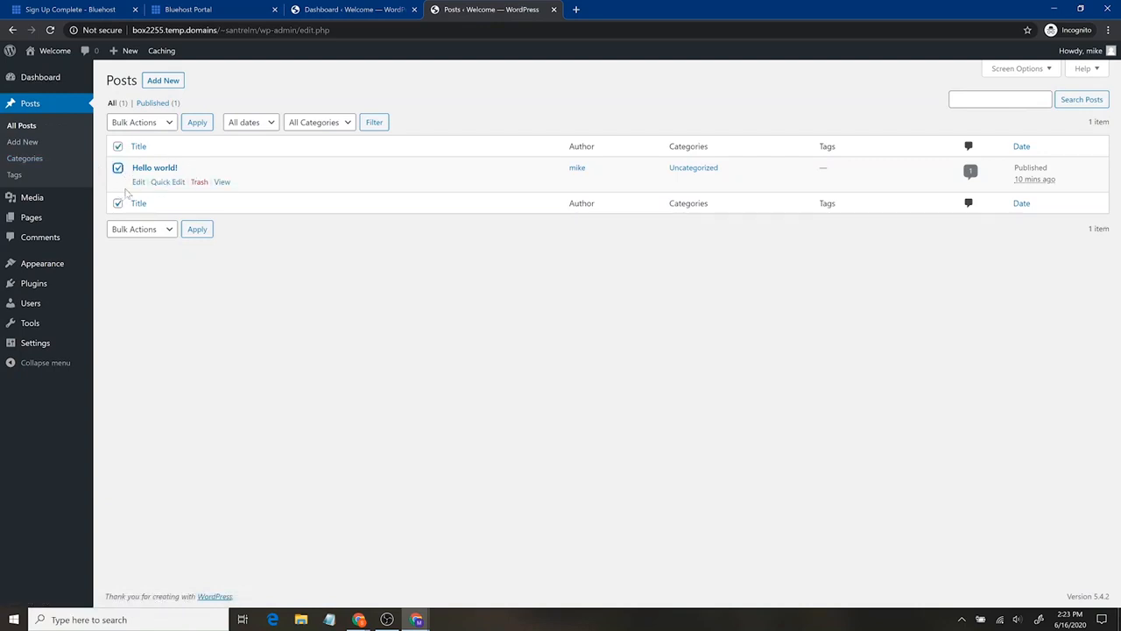
left_click(198, 183)
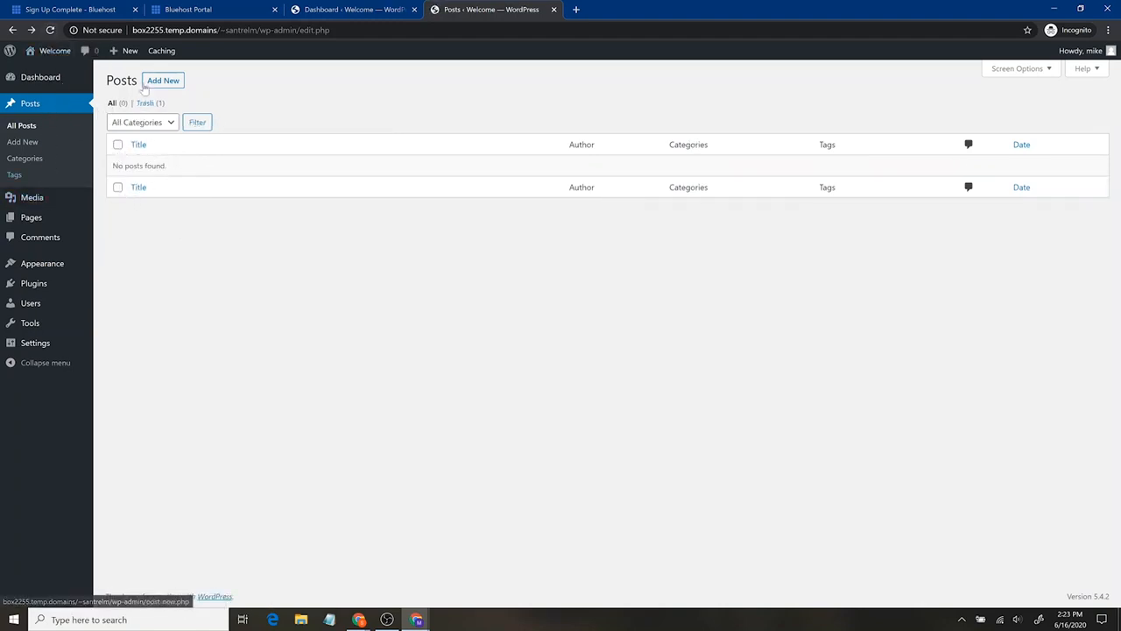
- Check the media library and move the Privacy Policy and Sample Page pages to the trash
left_click(51, 205)
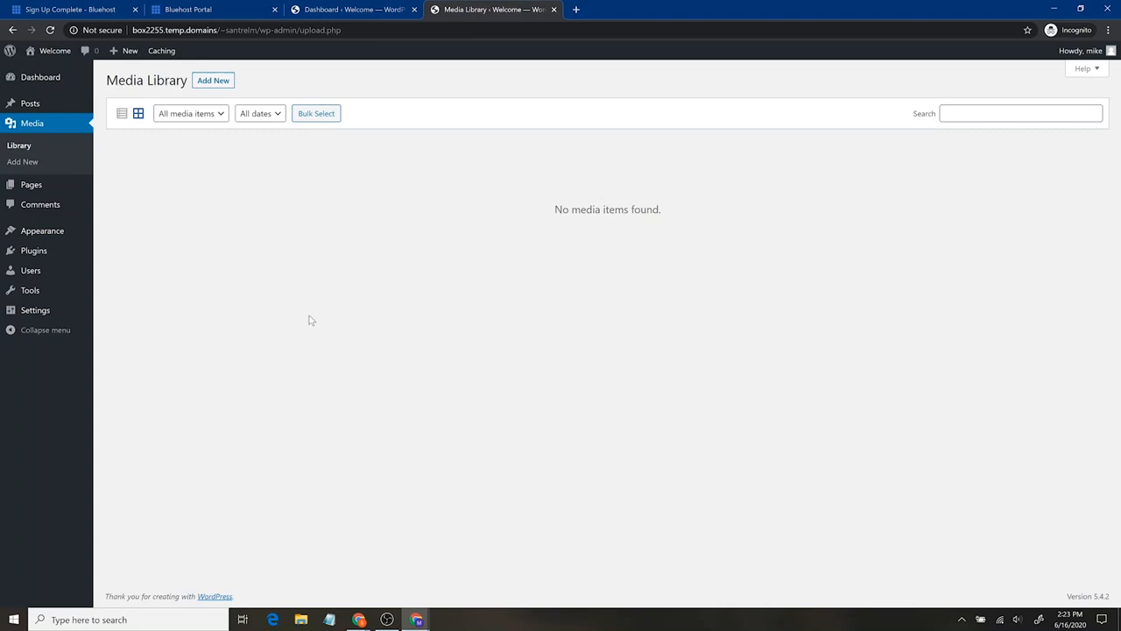
left_click(50, 191)
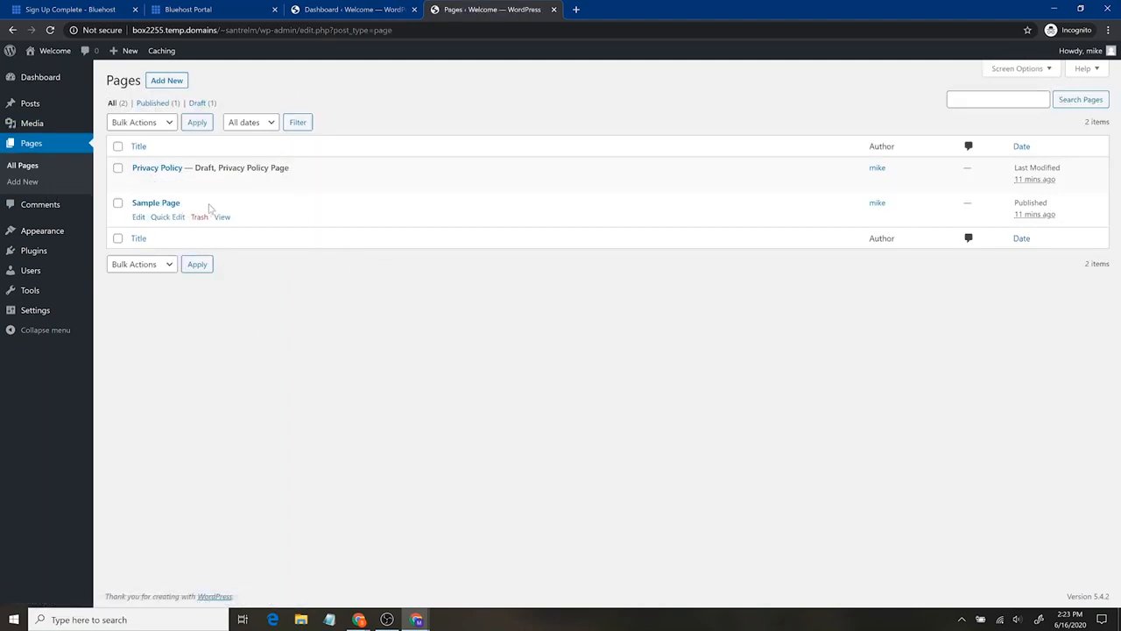
left_click(118, 168)
left_click(117, 203)
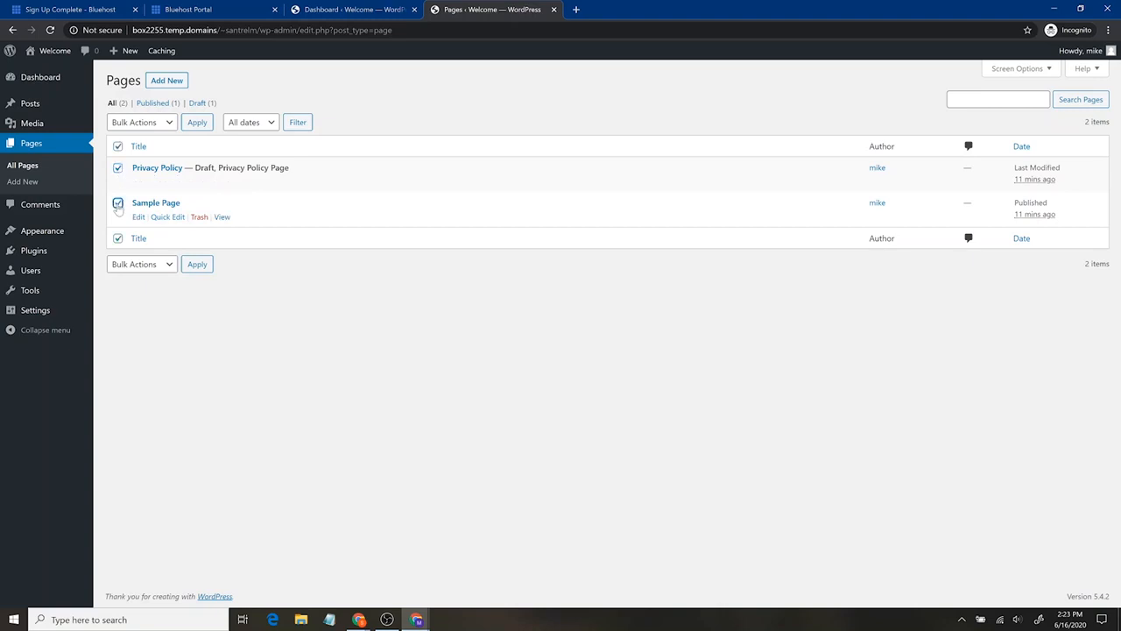
left_click(158, 128)
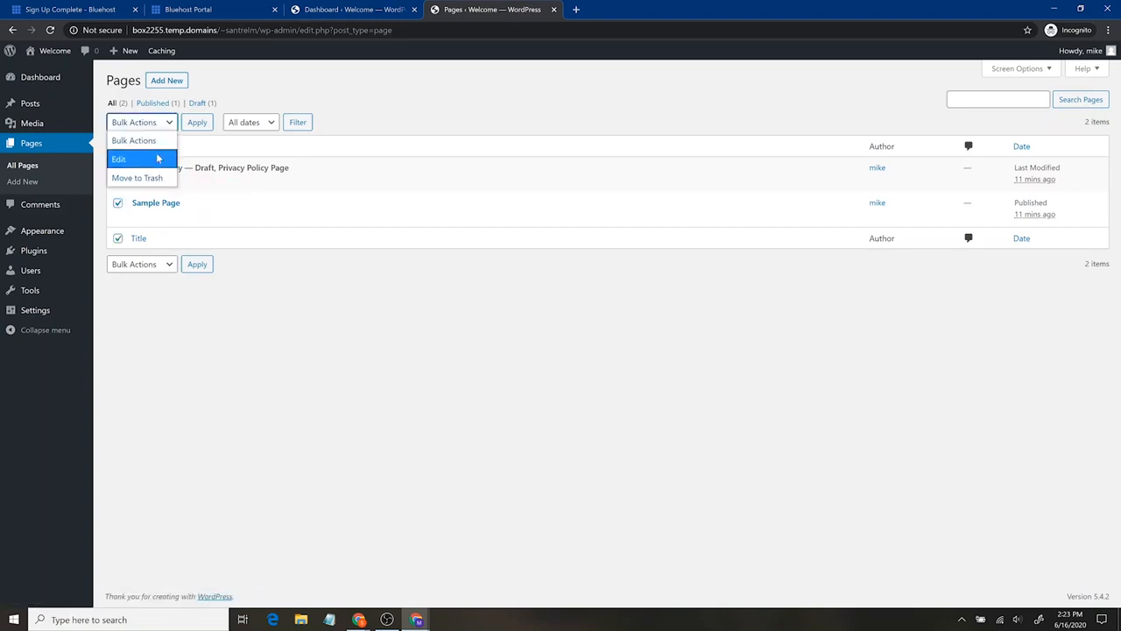
left_click(150, 179)
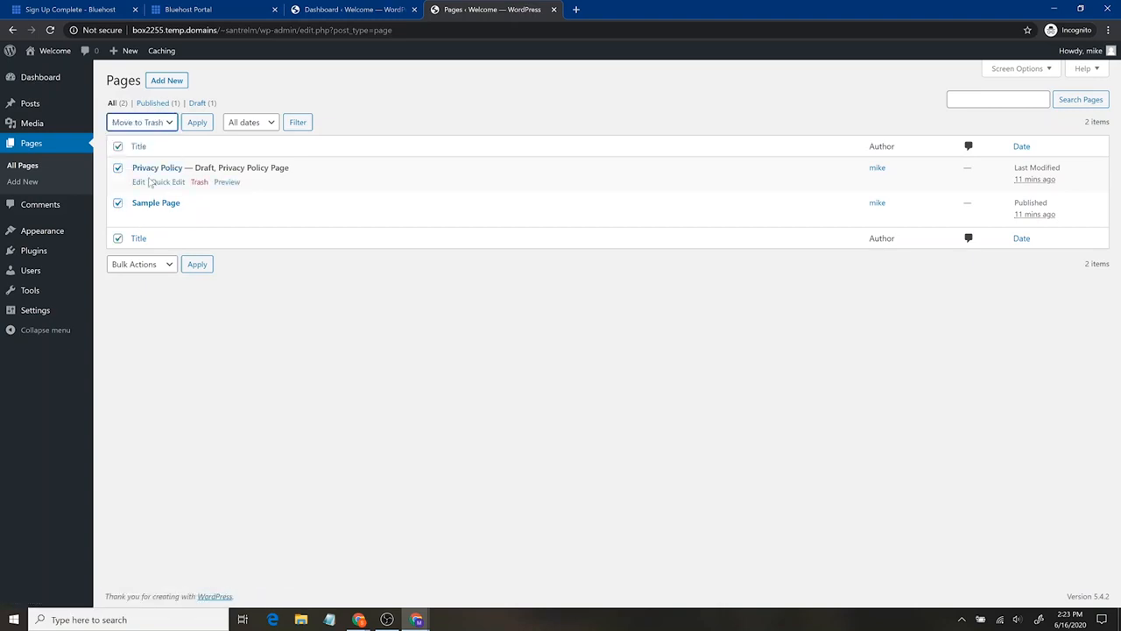
left_click(196, 122)
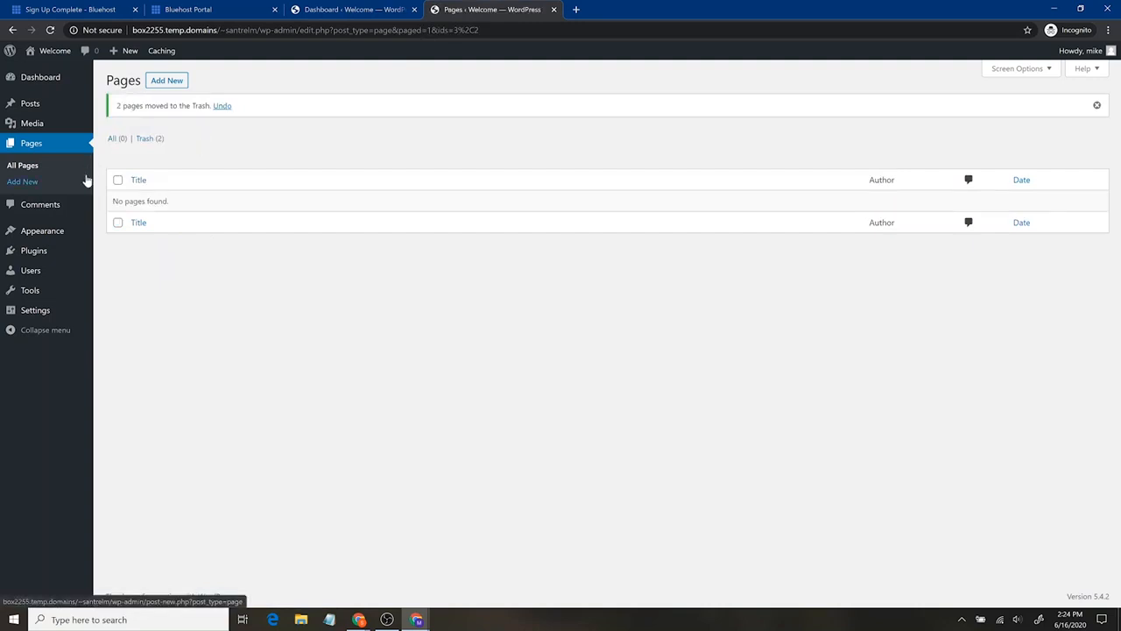
- Check the comments and installed themes, view the live site in a separate tab, and return to the themes page
left_click(65, 196)
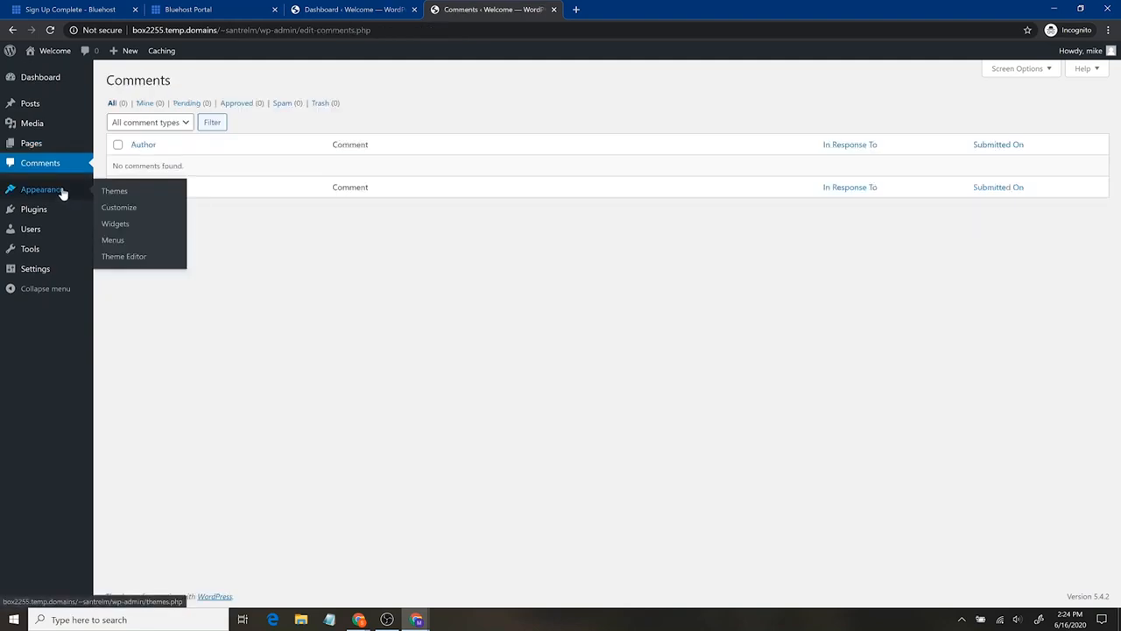
left_click(61, 191)
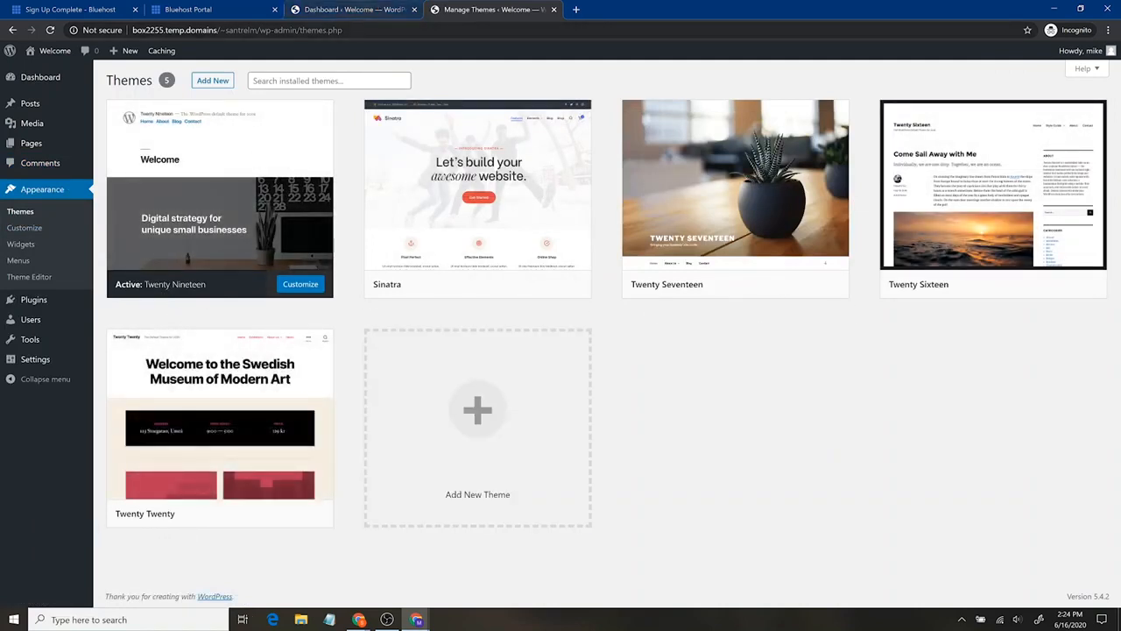
mouse_move(58, 55)
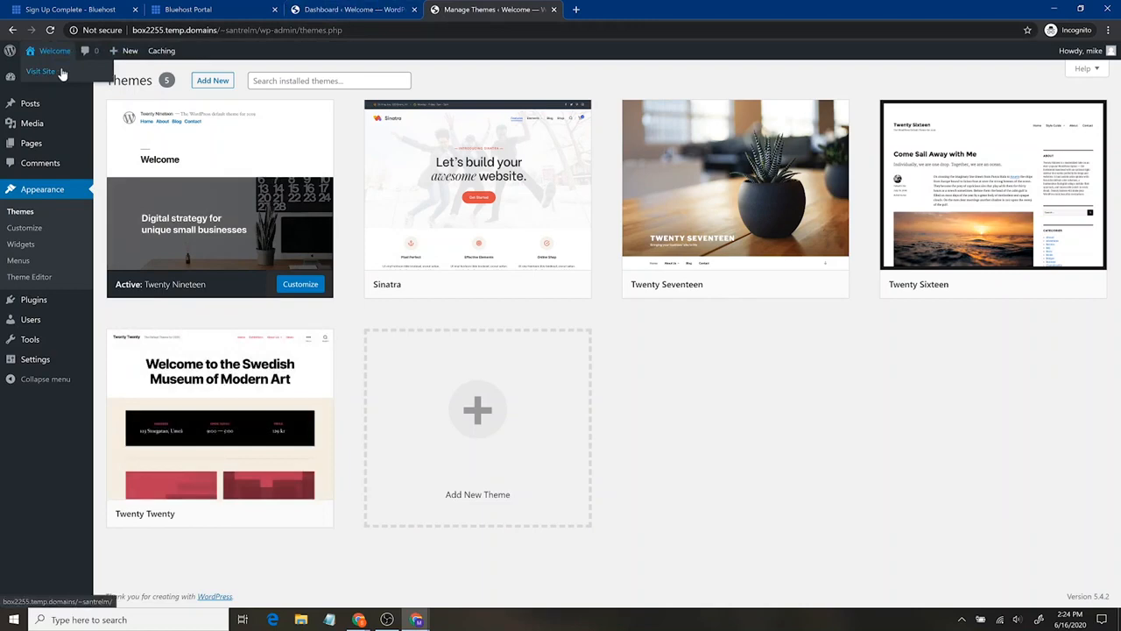
middle_click(62, 73)
left_click(628, 9)
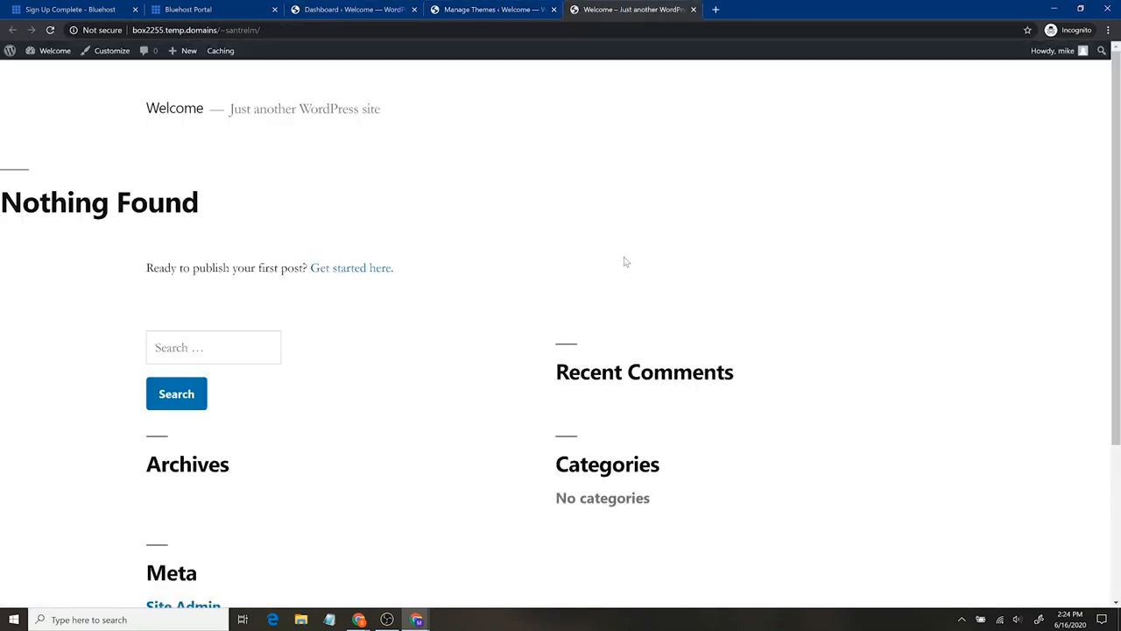
left_click(460, 8)
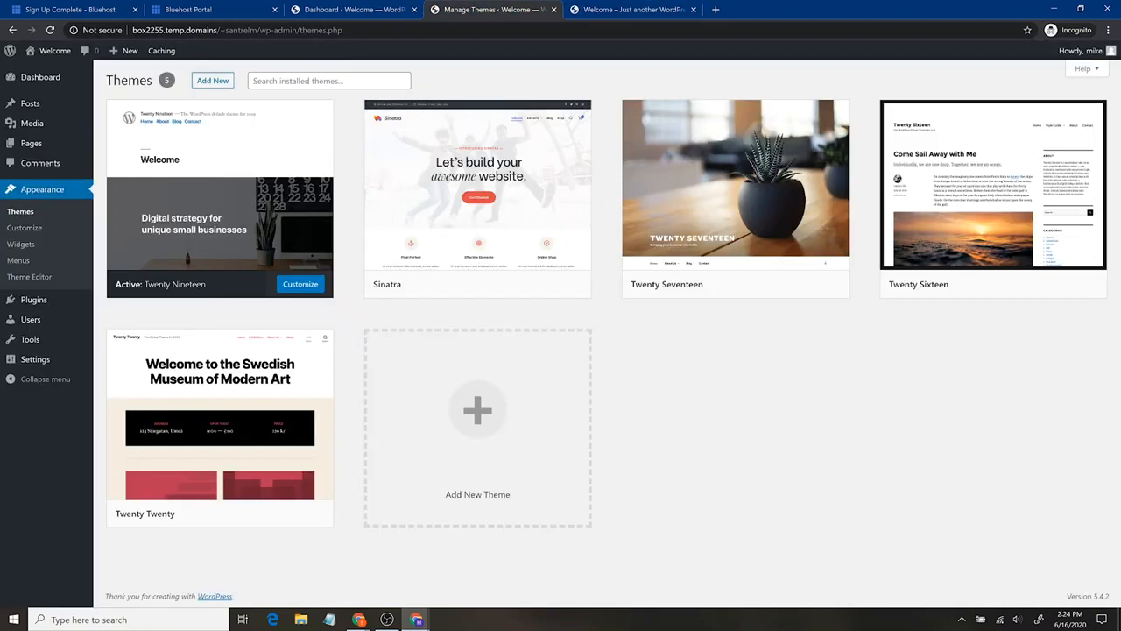
- Search the installed themes for "astra" and clear the search
left_click(329, 80)
type("astra")
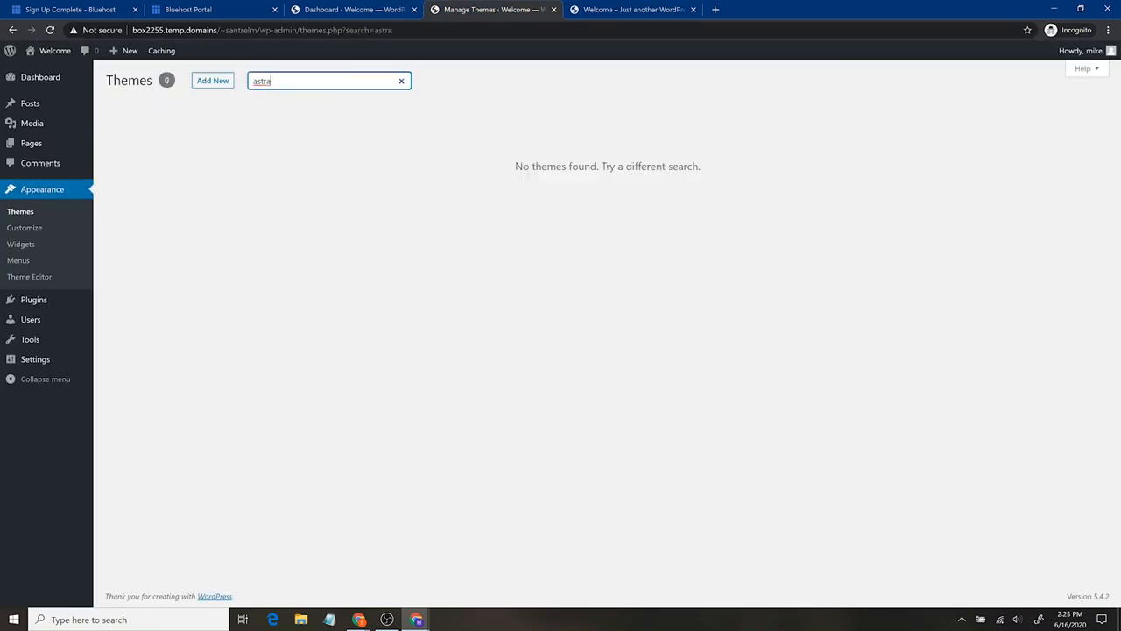
key("BackSpace")
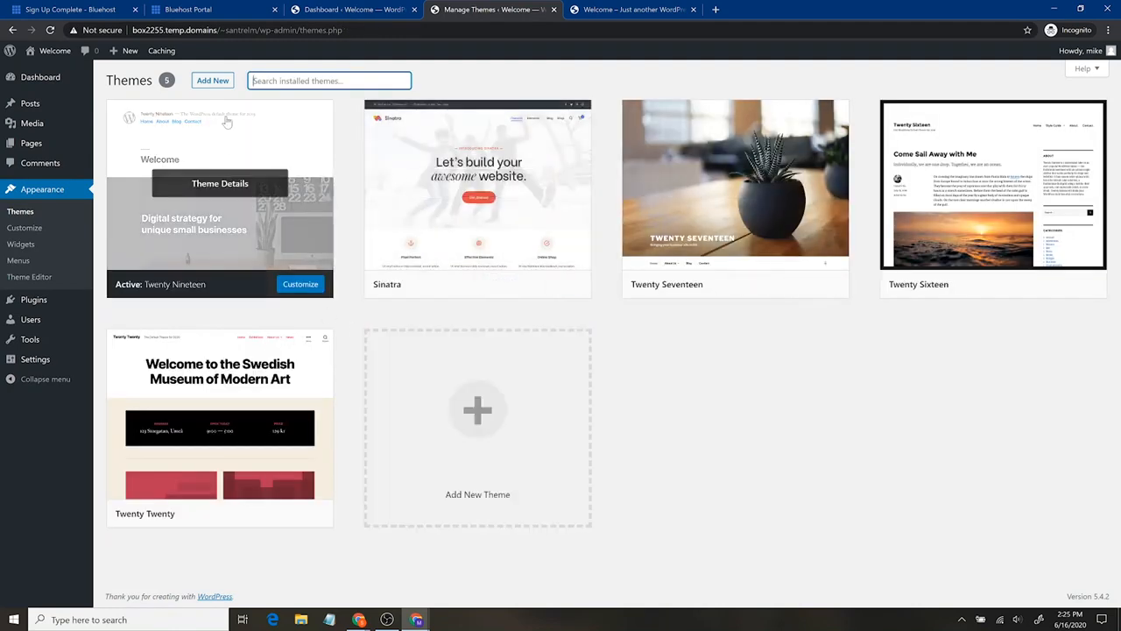
- Start adding a new theme and search the theme directory for "astra"
left_click(218, 82)
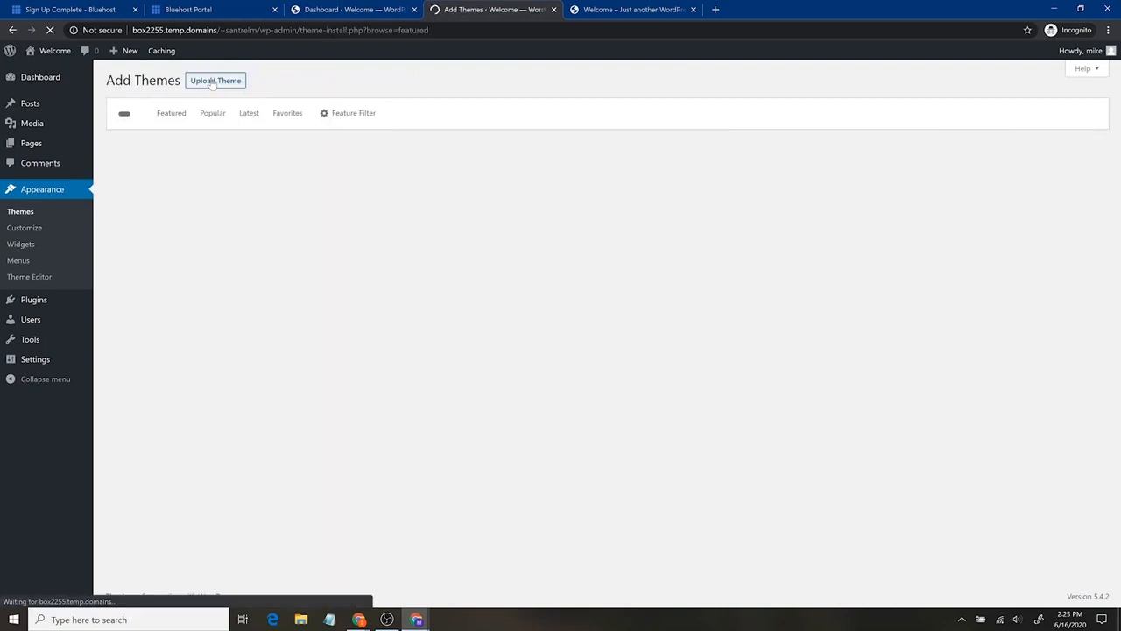
left_click(1043, 113)
type("astra")
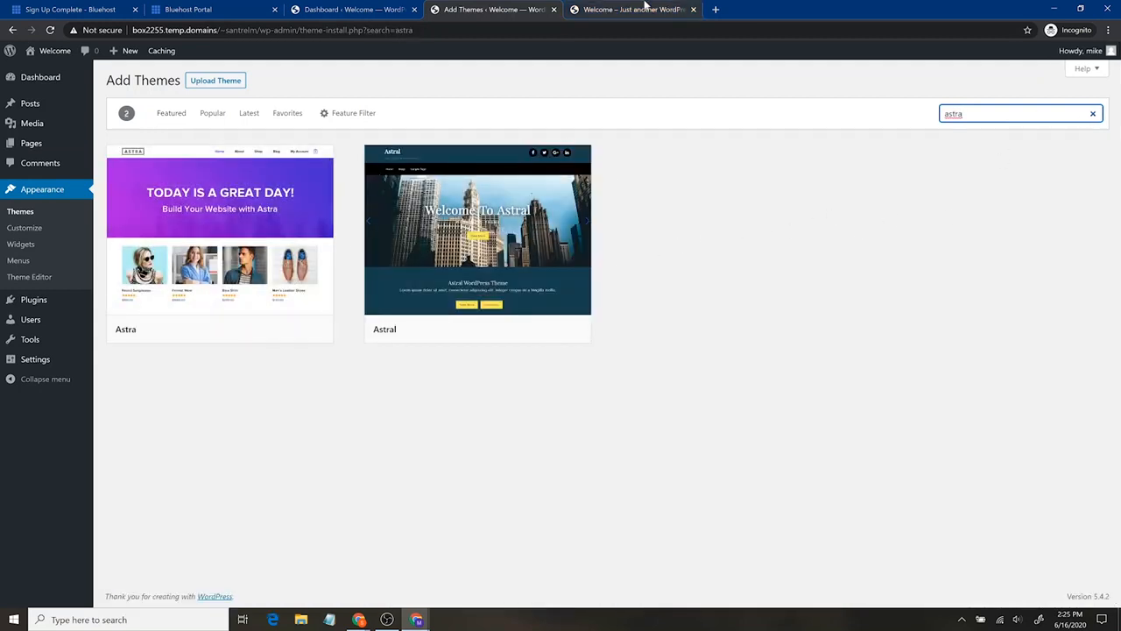
- Open santrelmedia.com/astra in a new browser tab to view the Astra theme's website
left_click(715, 9)
type("s")
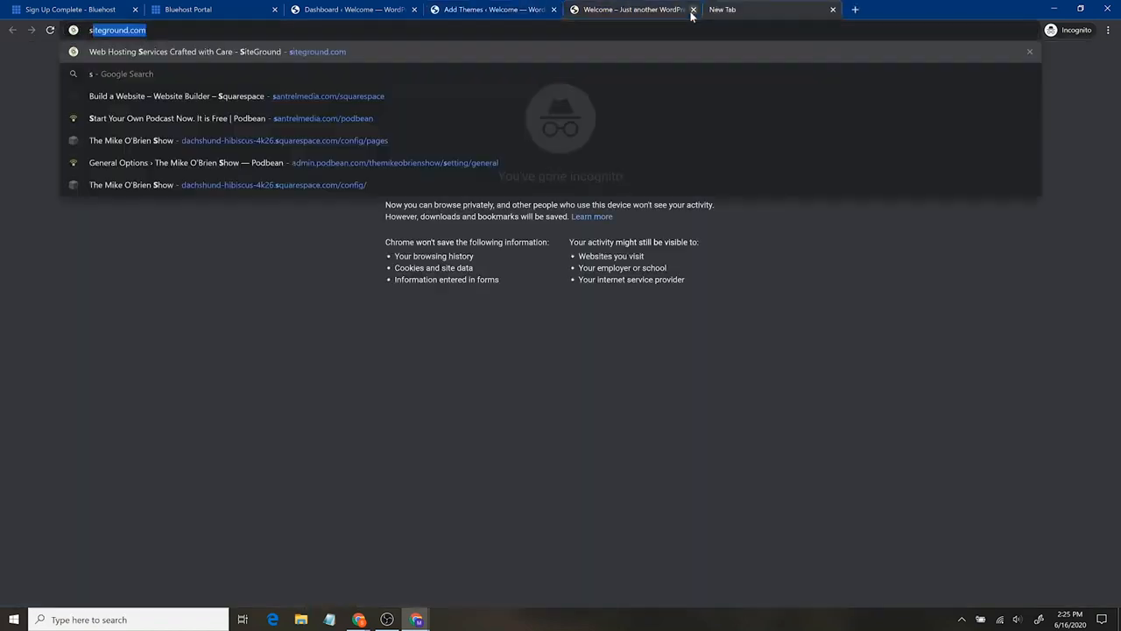
type("antrelmedia.com/astra")
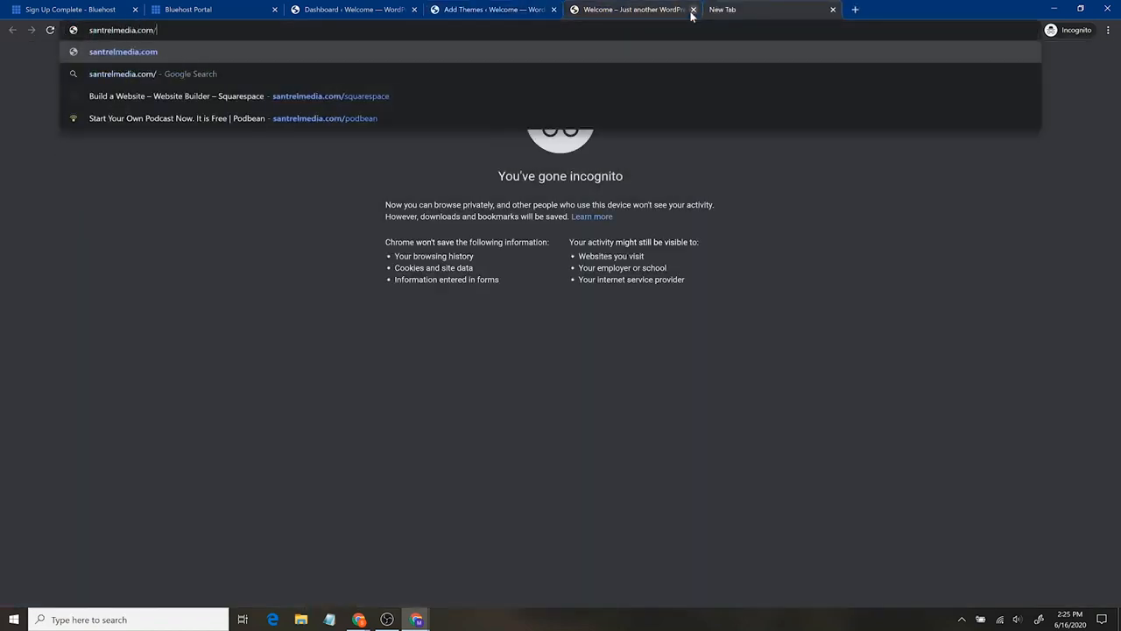
key("Return")
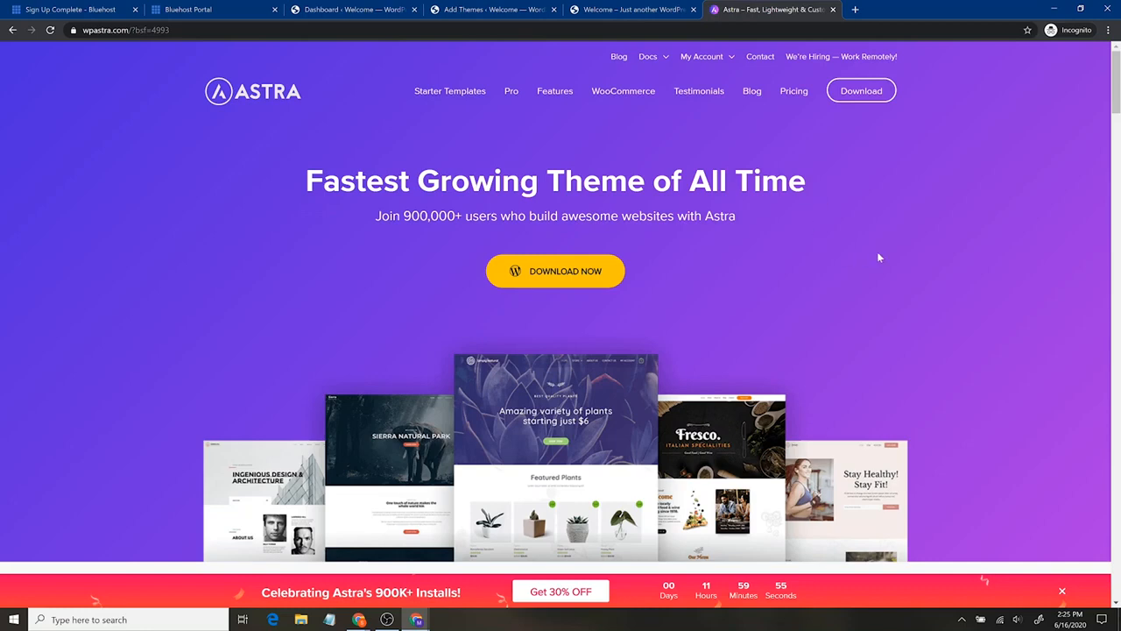
- Look through the Astra theme's website, including its customization features and the tools it integrates with
scroll(885, 260, "down", 2)
scroll(832, 280, "up", 2)
scroll(683, 280, "down", 5)
scroll(761, 263, "down", 2)
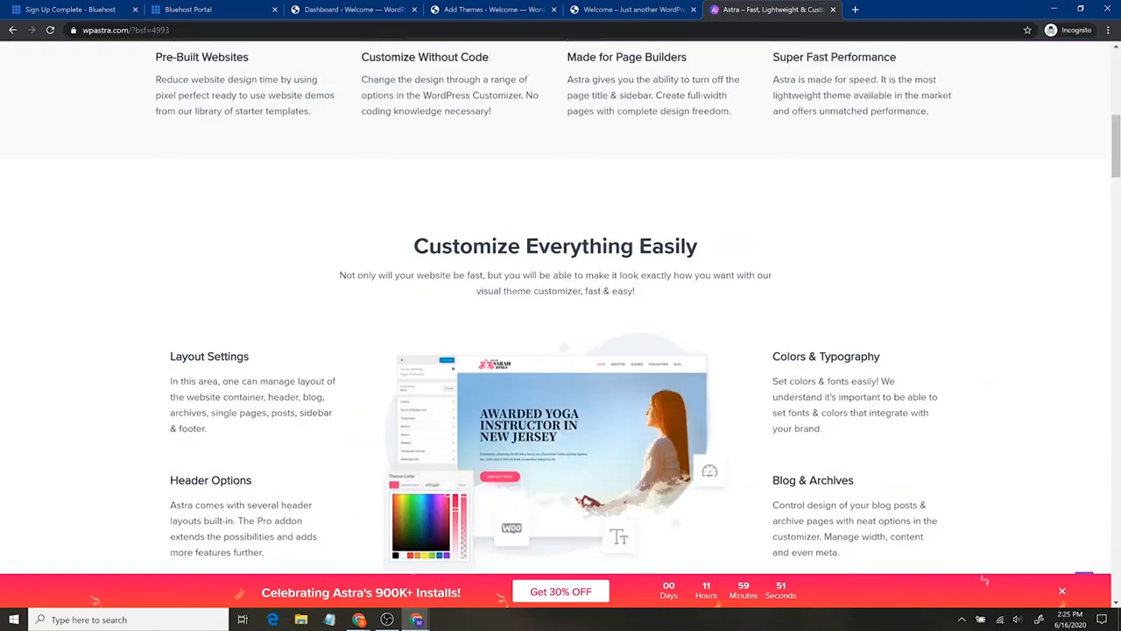
scroll(560, 315, "down", 2)
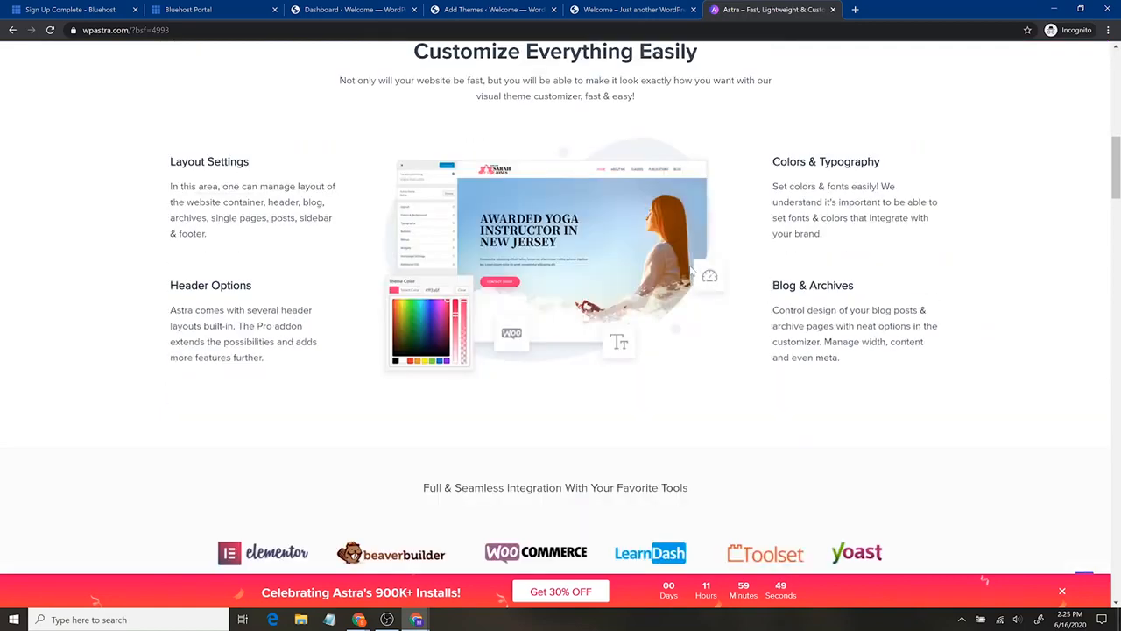
scroll(763, 322, "down", 2)
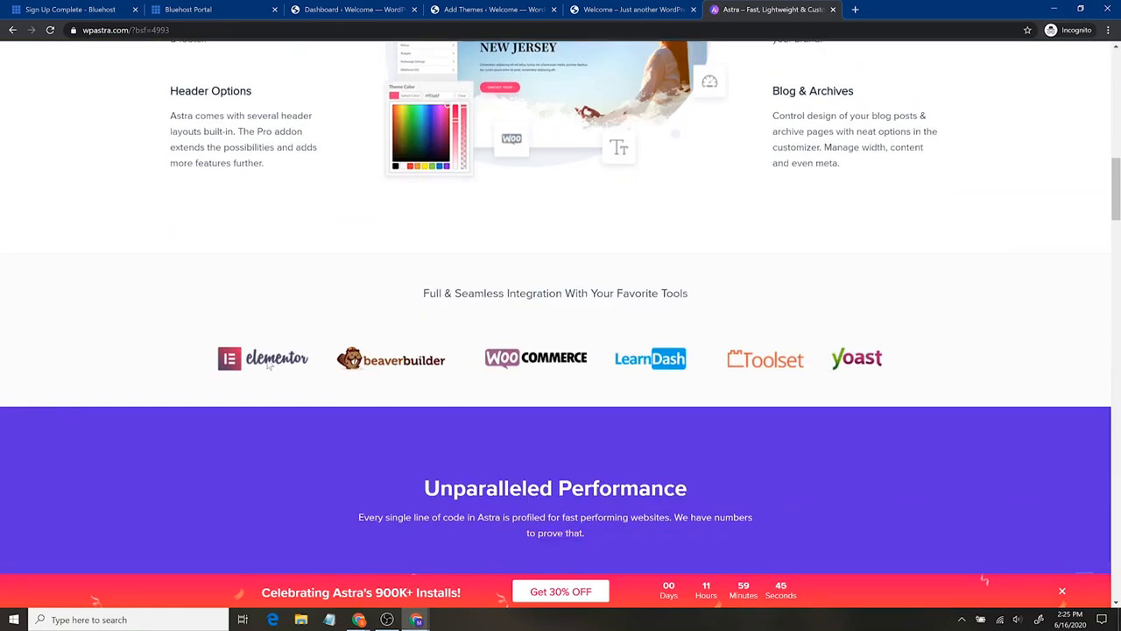
- Return to the theme search results, close the extra dashboard tab, and install and activate the Astra theme
left_click(350, 9)
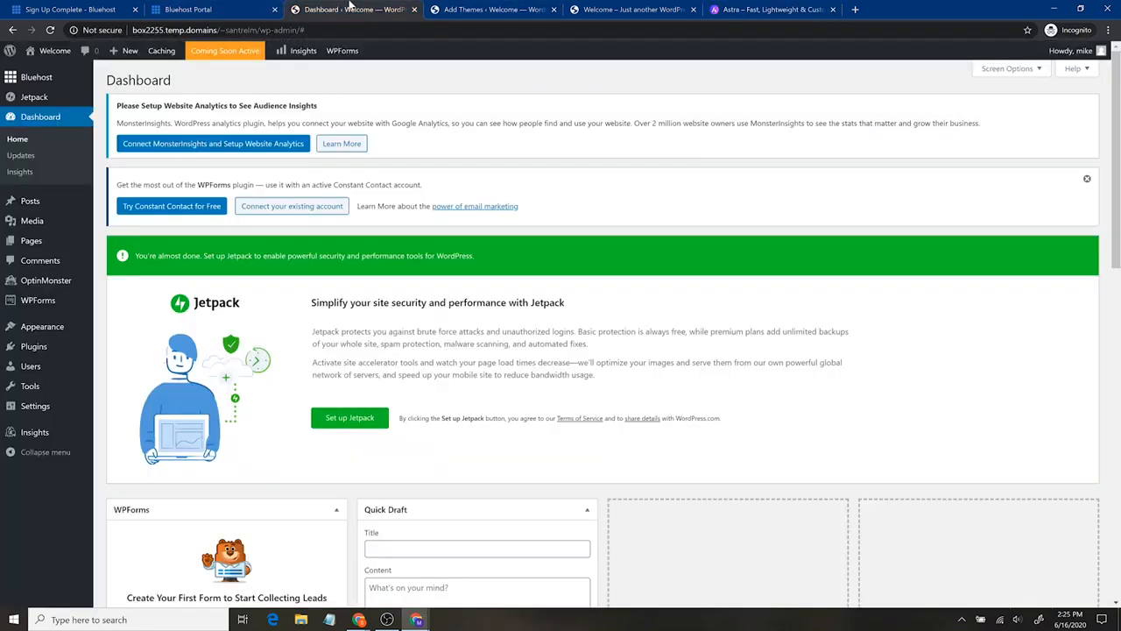
left_click(477, 9)
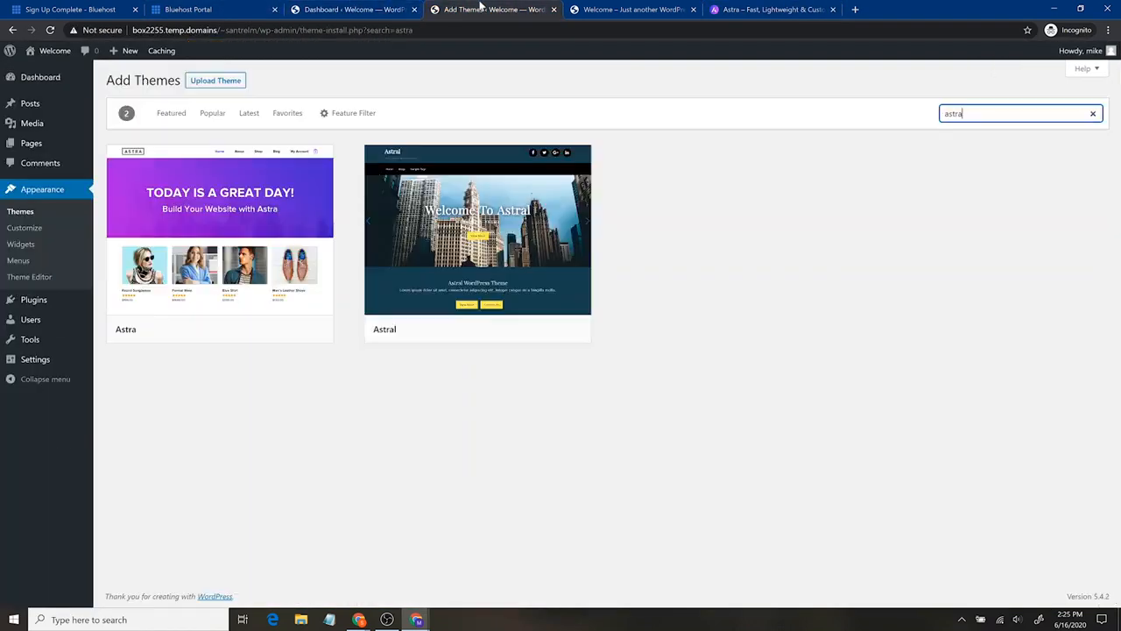
left_click(415, 10)
mouse_move(255, 230)
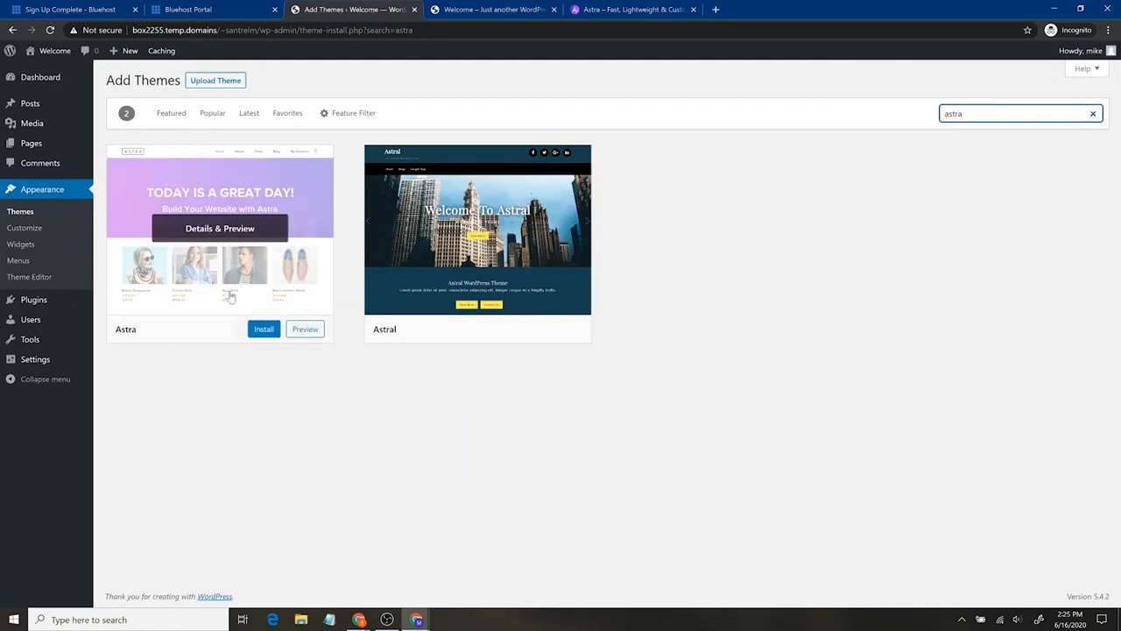
left_click(260, 333)
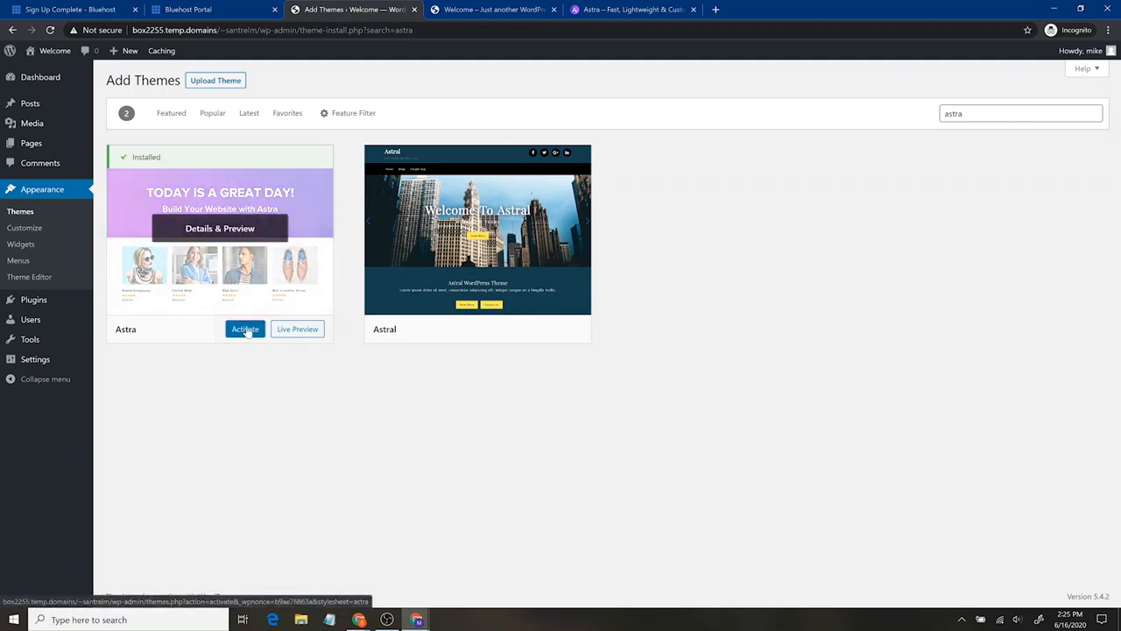
left_click(245, 330)
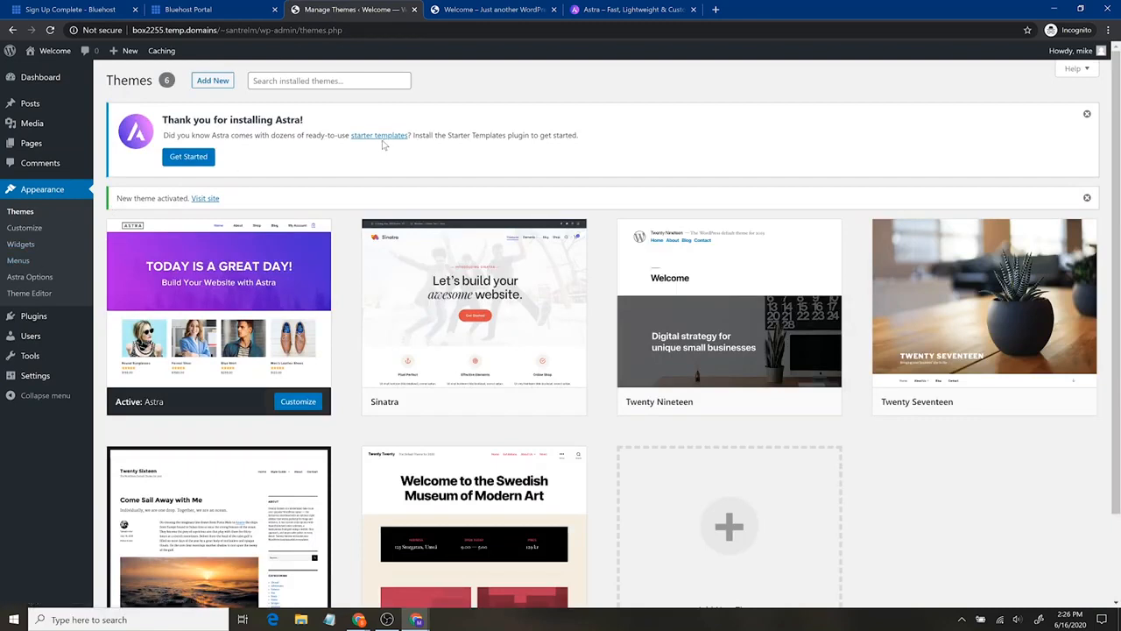
- Start adding a new plugin in WordPress, and open santrelmedia.com/elementor in a new browser tab
left_click(45, 322)
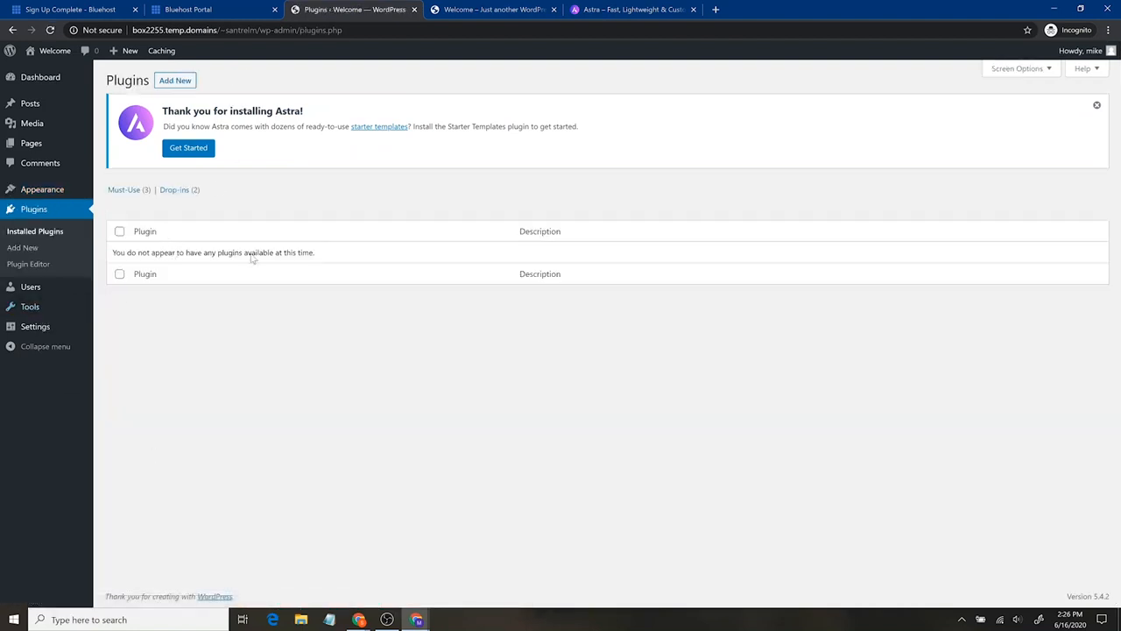
left_click(170, 81)
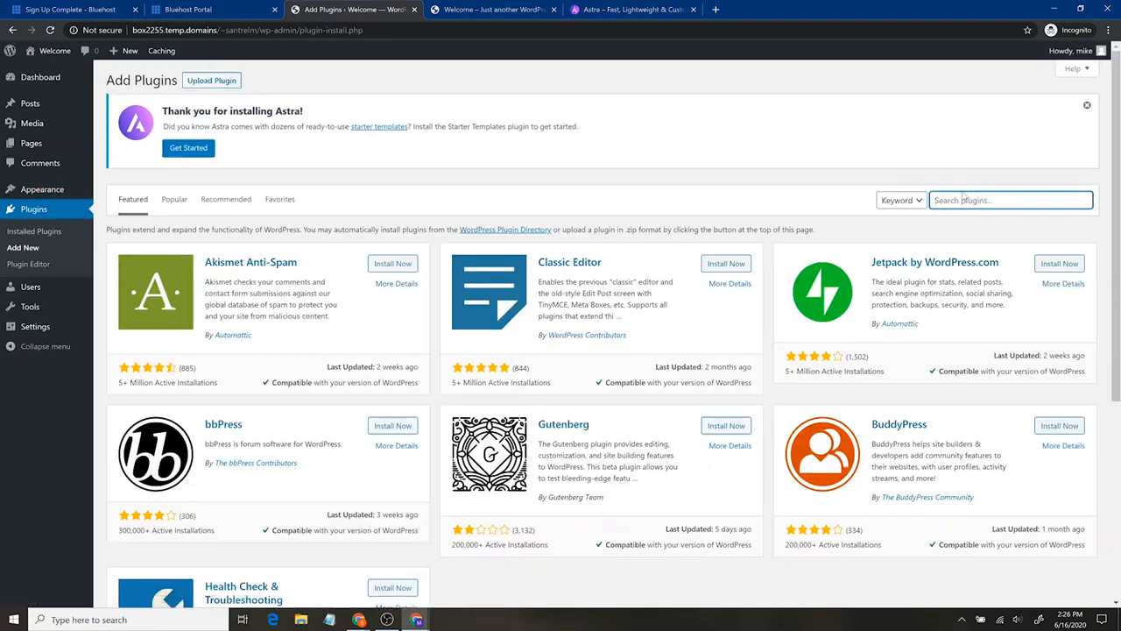
key("ctrl+t")
type("sant")
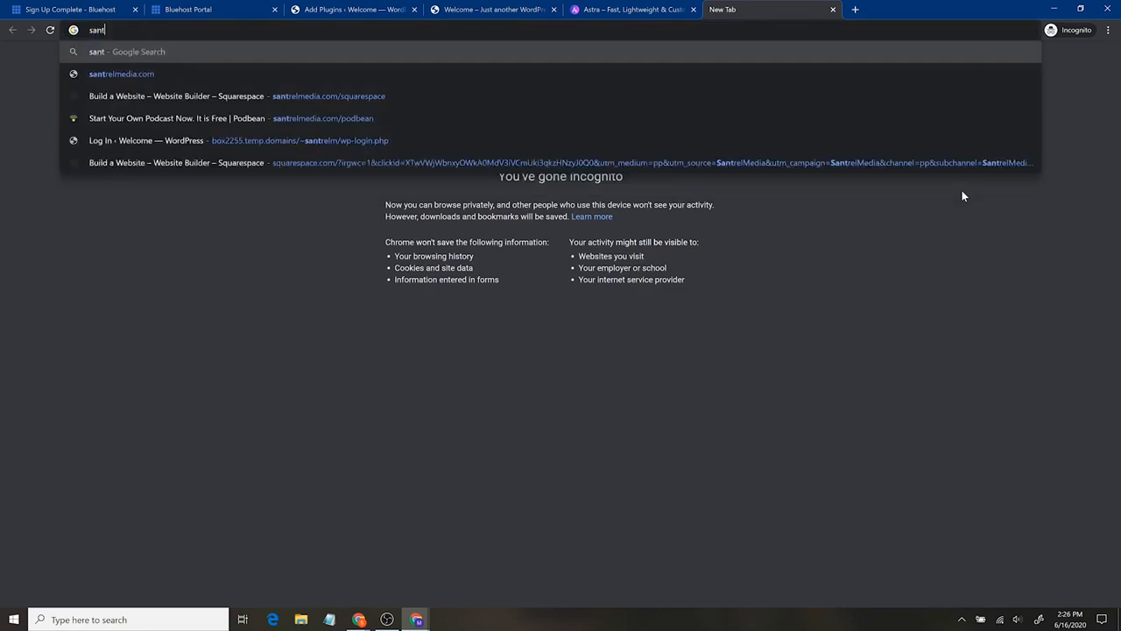
type("relmedia.com")
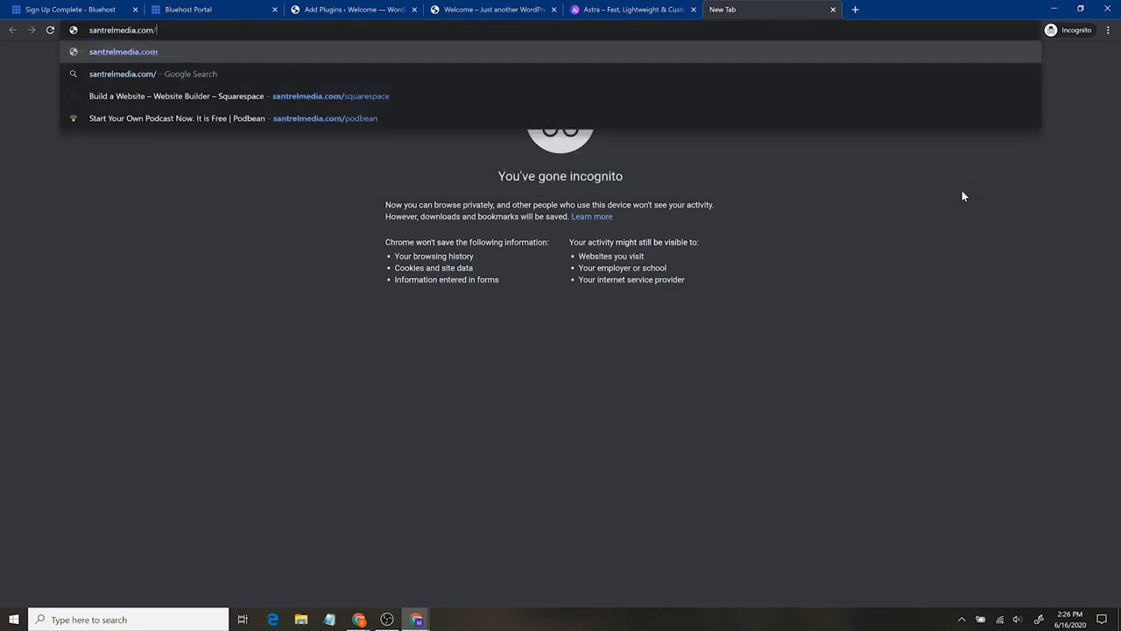
type("/elementor")
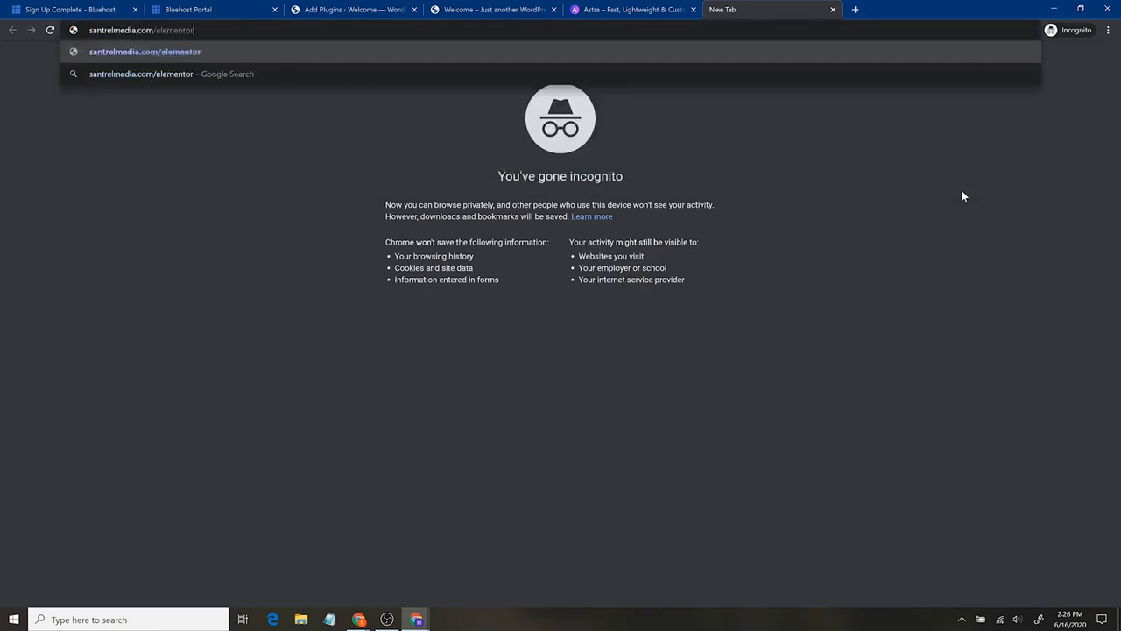
key("Return")
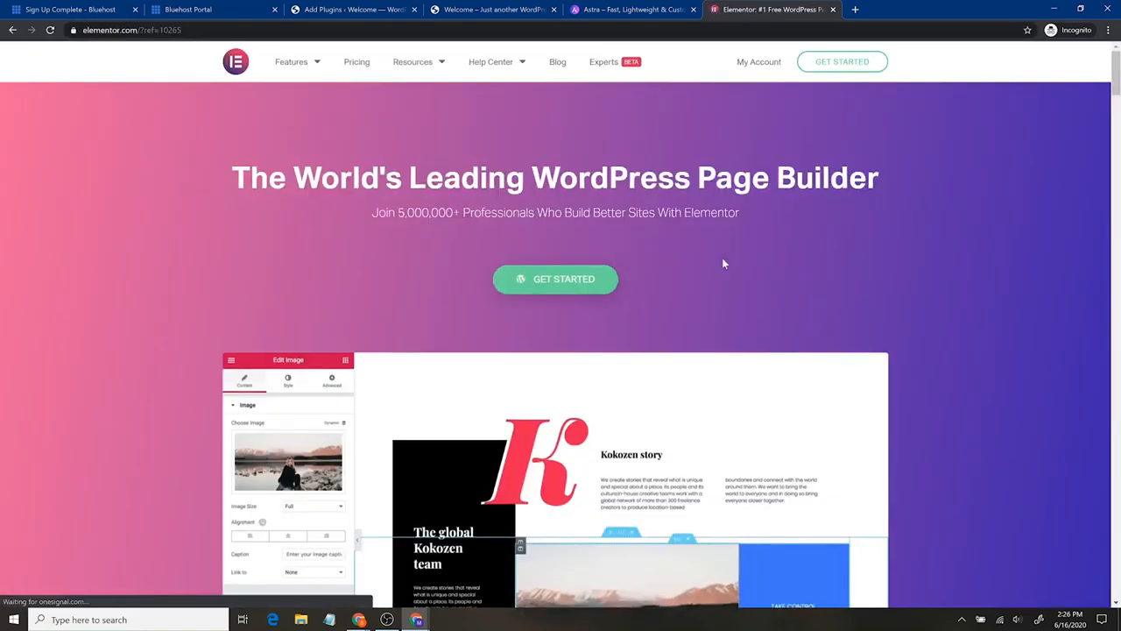
- Look through the Elementor website's overview of its design and marketing features
scroll(696, 293, "down", 4)
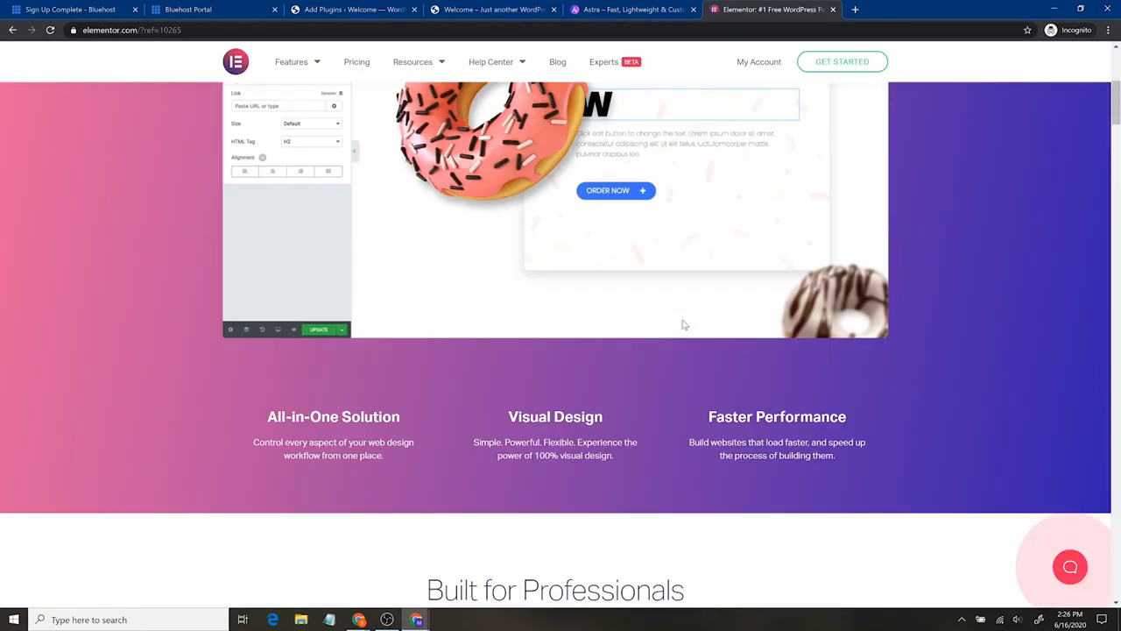
scroll(682, 325, "down", 3)
scroll(682, 325, "down", 5)
scroll(682, 326, "down", 1)
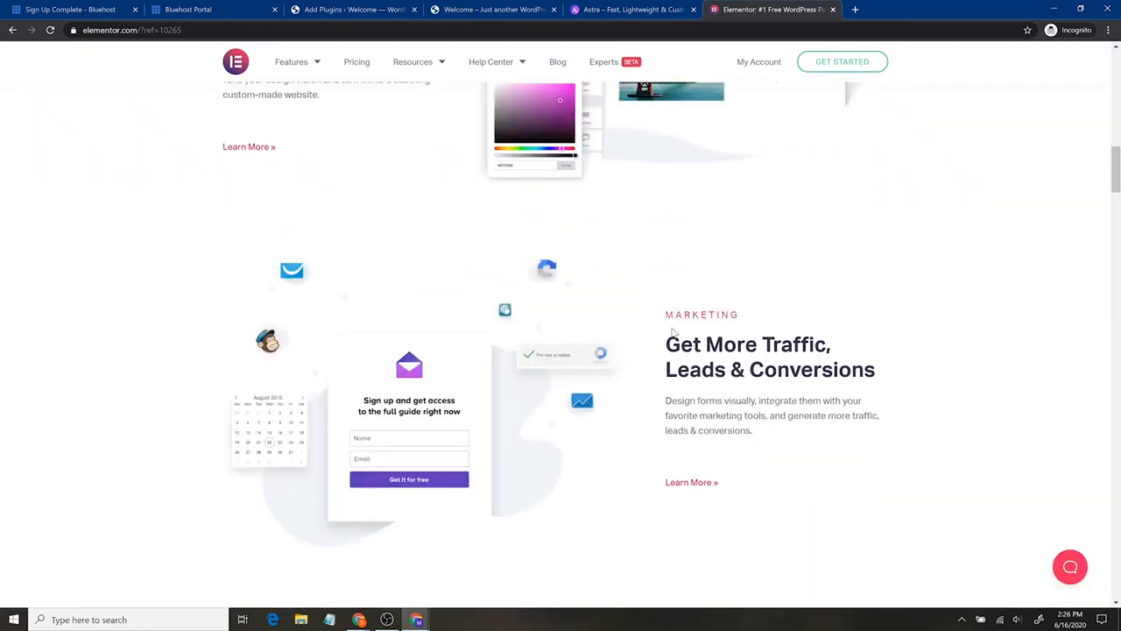
scroll(712, 441, "up", 5)
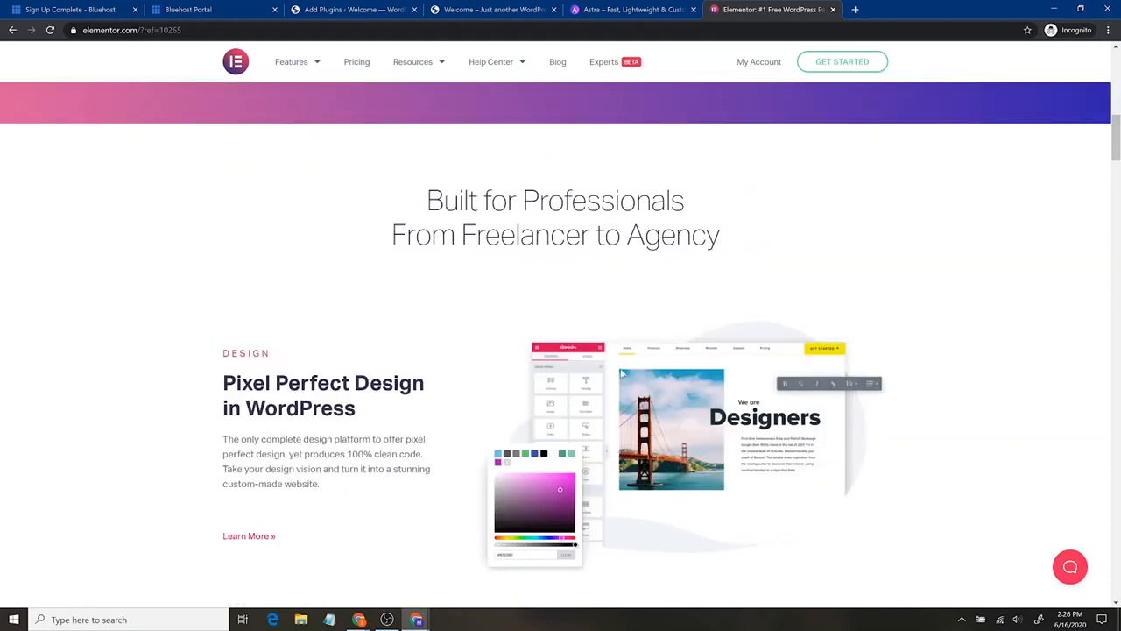
scroll(637, 333, "up", 8)
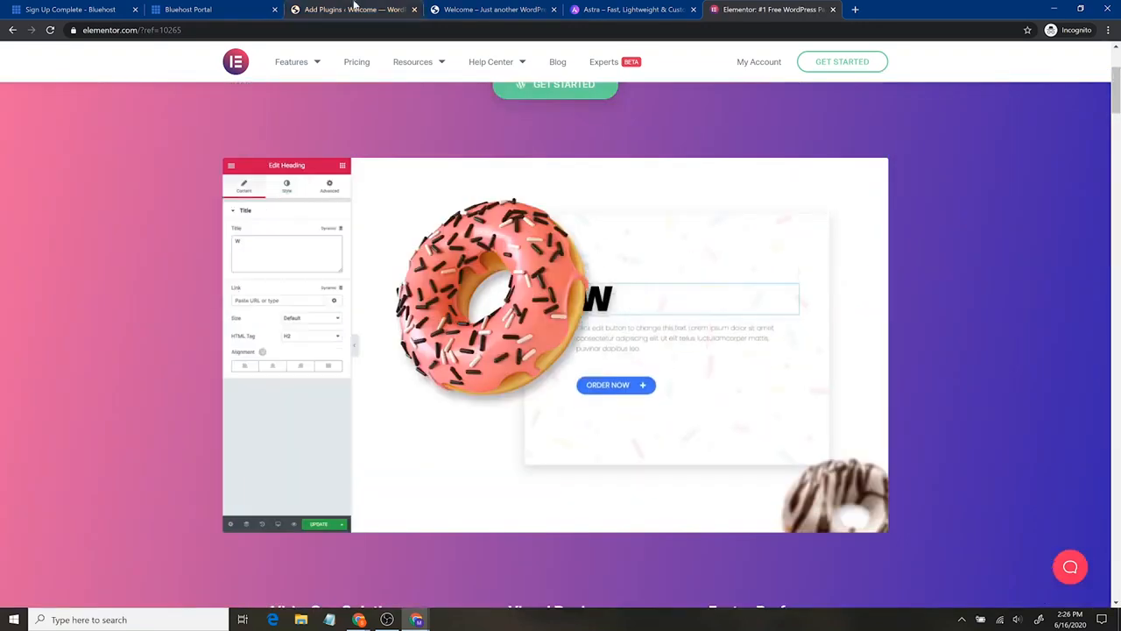
- Return to the WordPress plugin directory, search for "elementor", and install and activate Elementor Page Builder
left_click(385, 10)
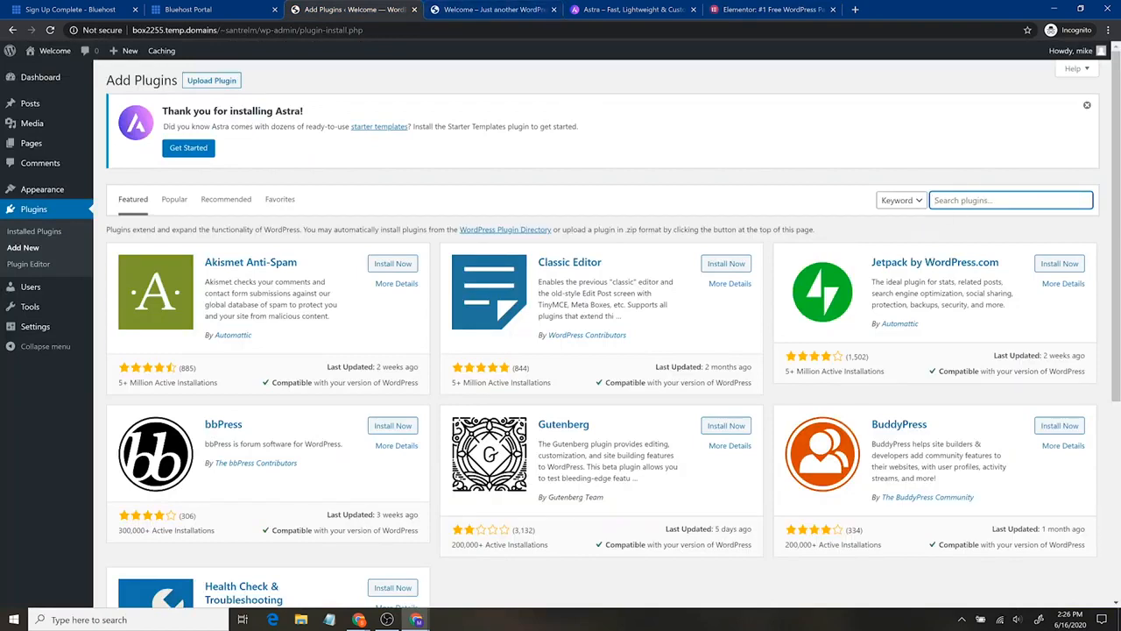
type("elementor")
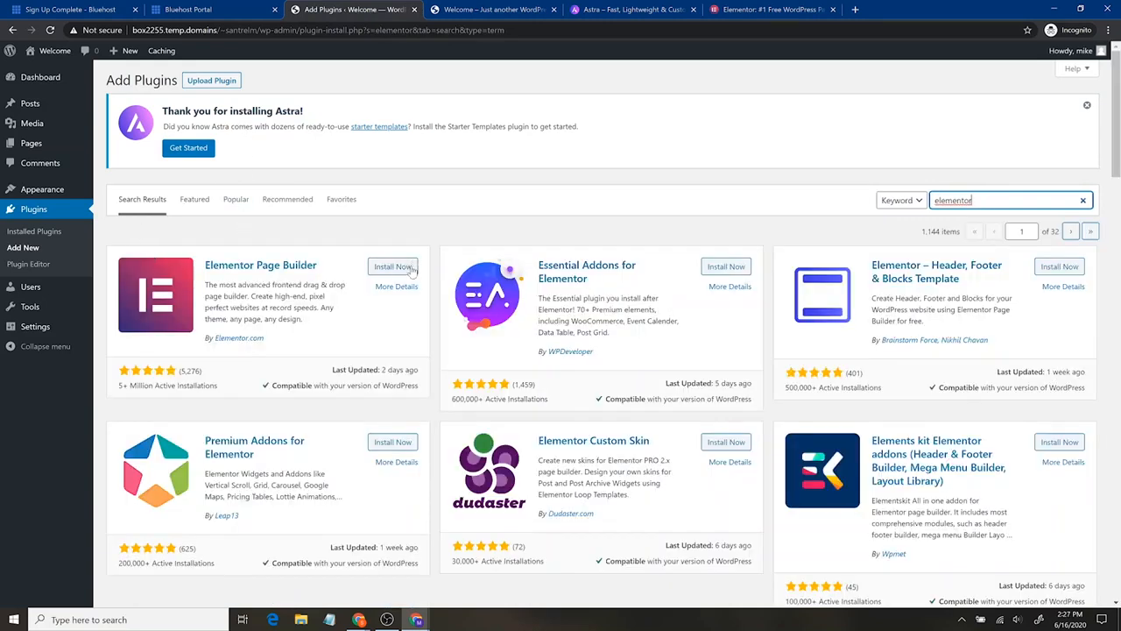
left_click(392, 266)
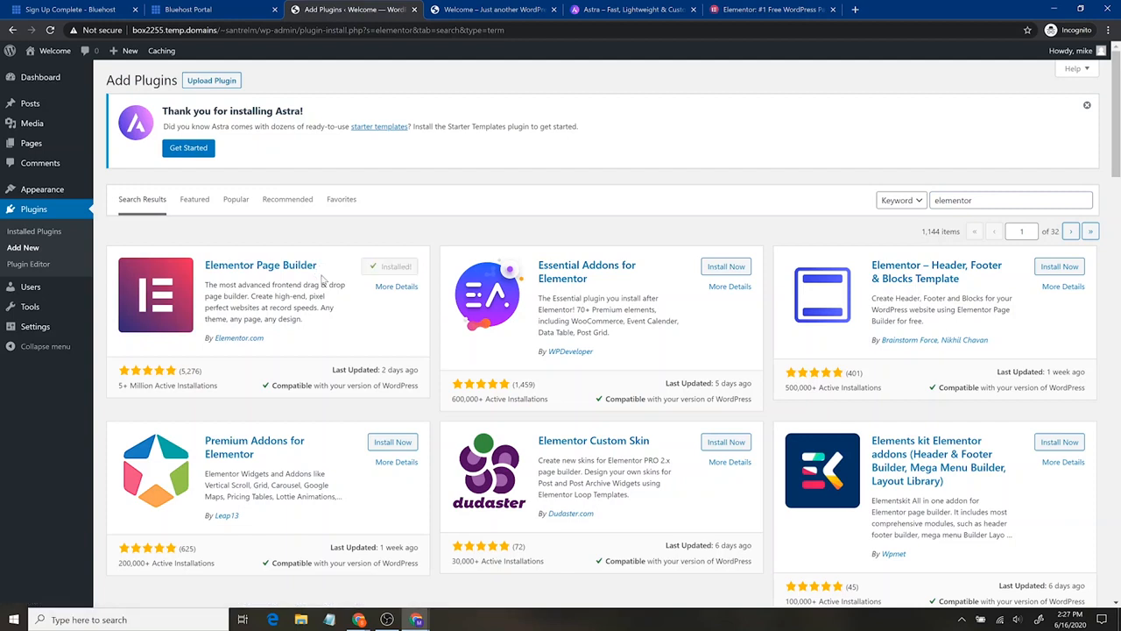
left_click(399, 268)
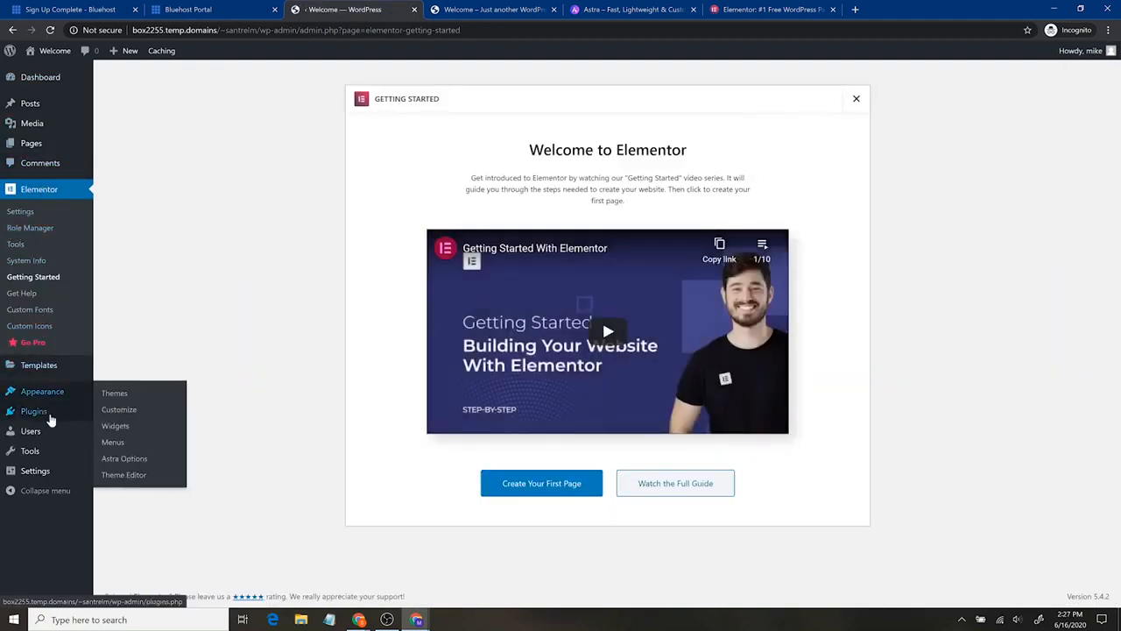
- Search for "envato" among new plugins, and install and activate Envato Elements – Photos & Elementor Templates
left_click(50, 417)
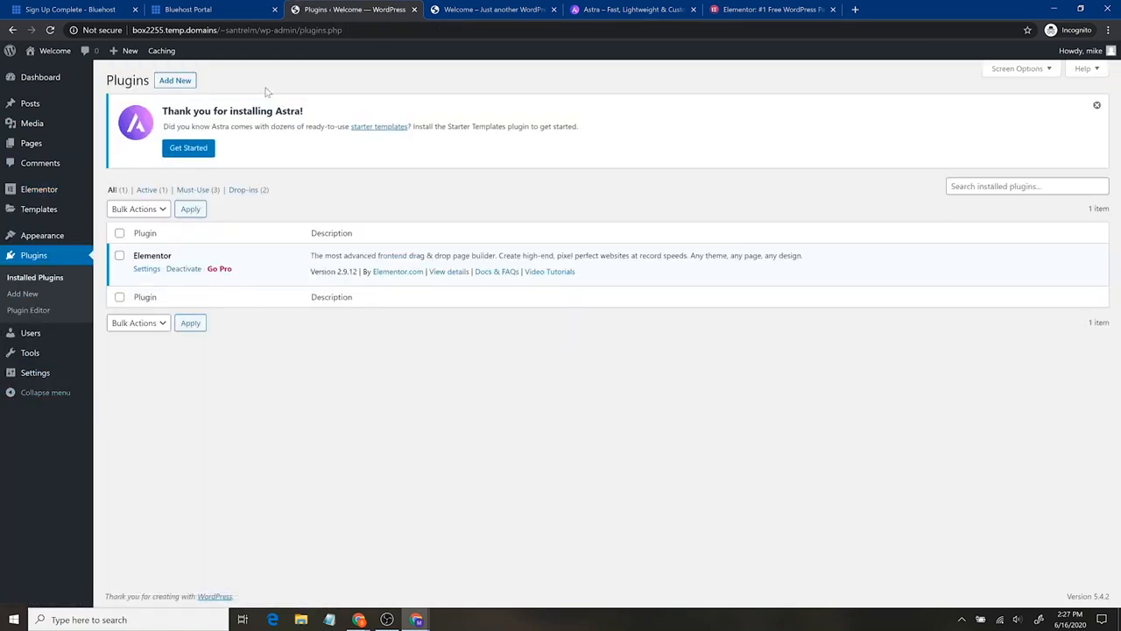
left_click(176, 82)
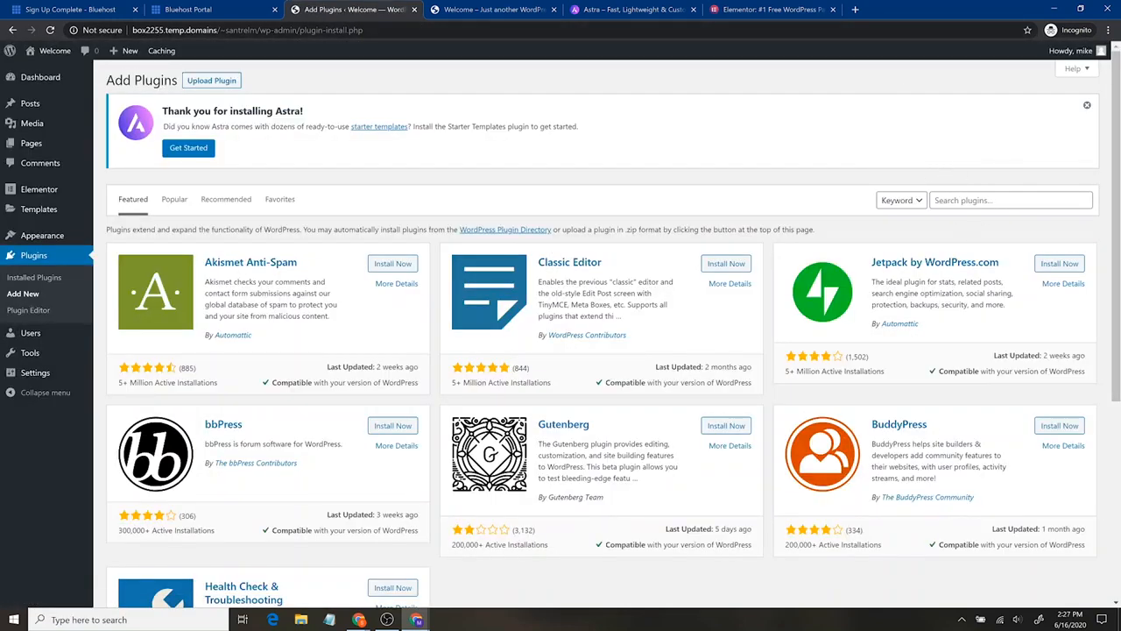
left_click(1001, 200)
type("envato")
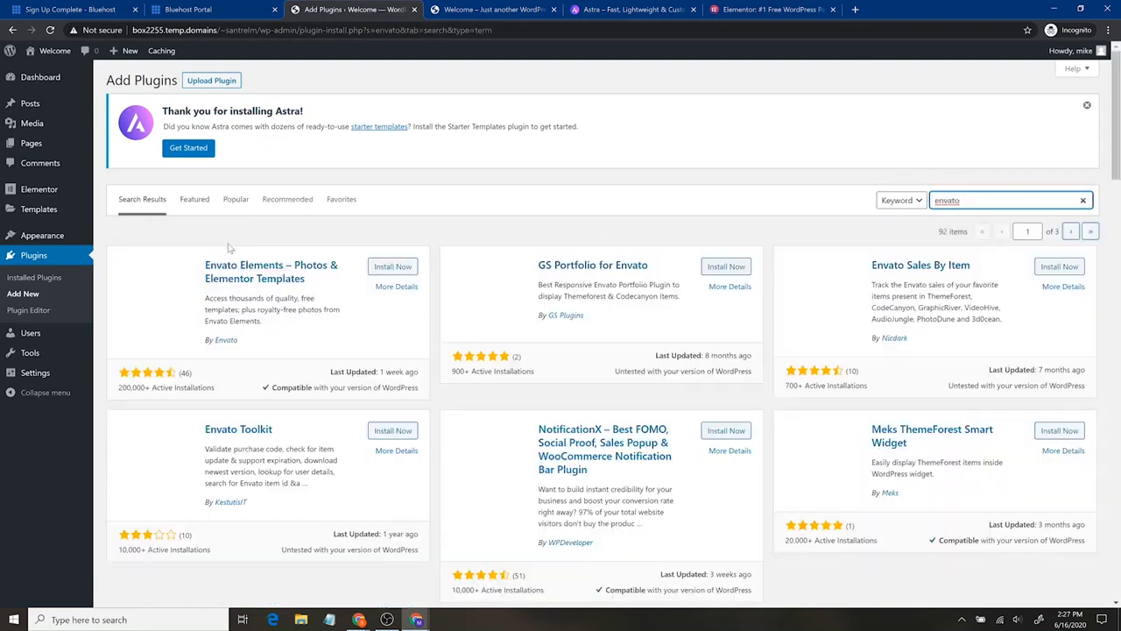
left_click(392, 269)
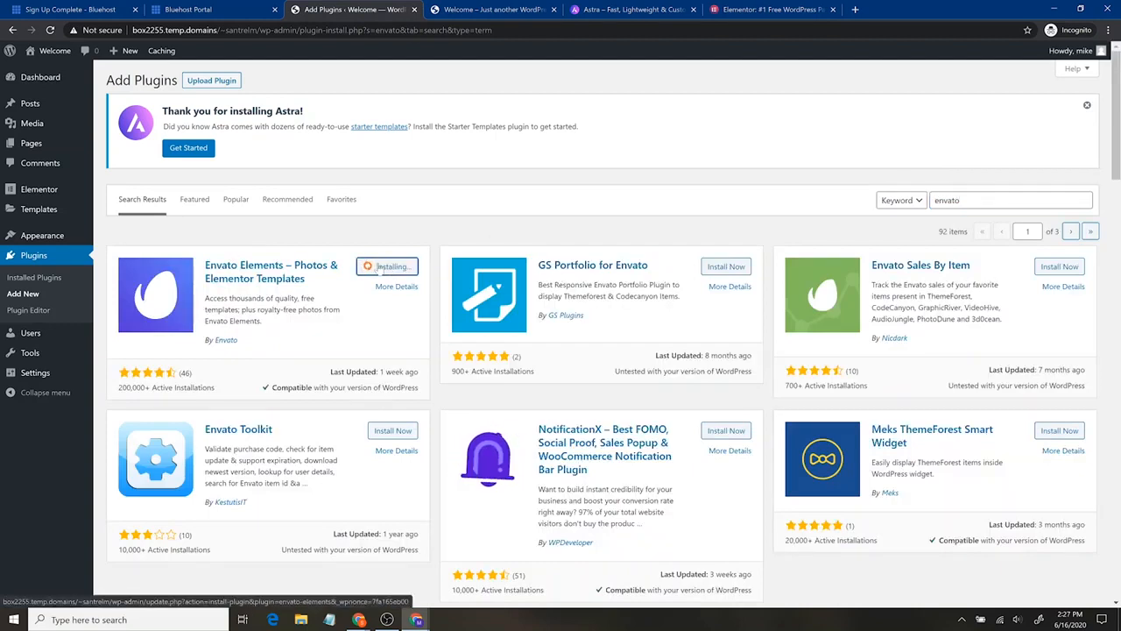
left_click(397, 268)
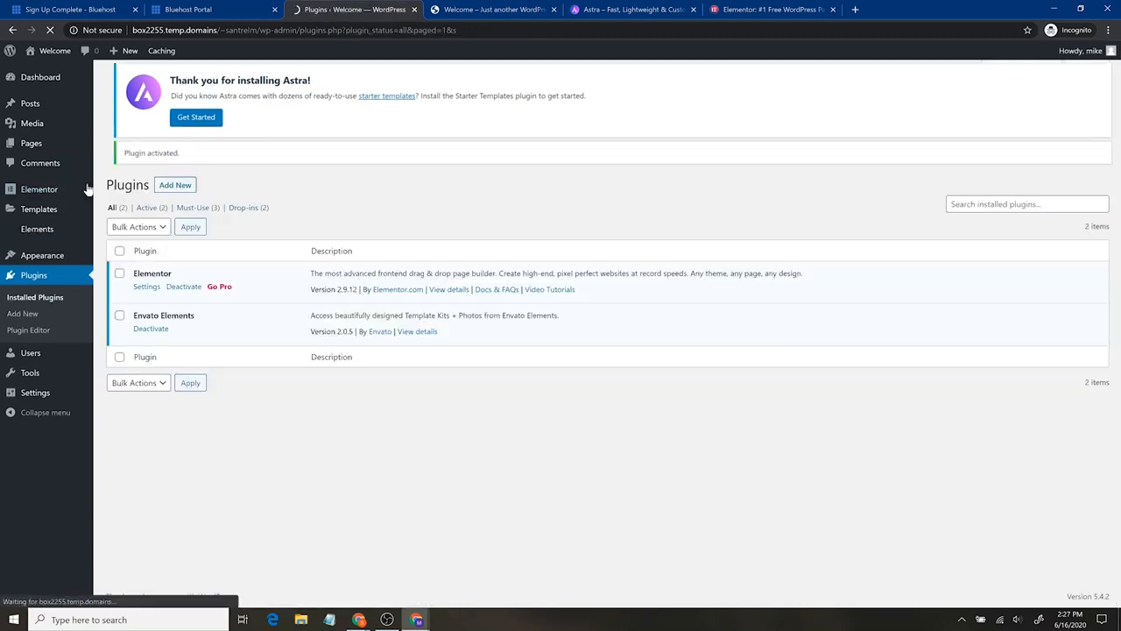
- Install the Starter Templates plugin from the Astra options page and choose Elementor as its page builder
mouse_move(82, 186)
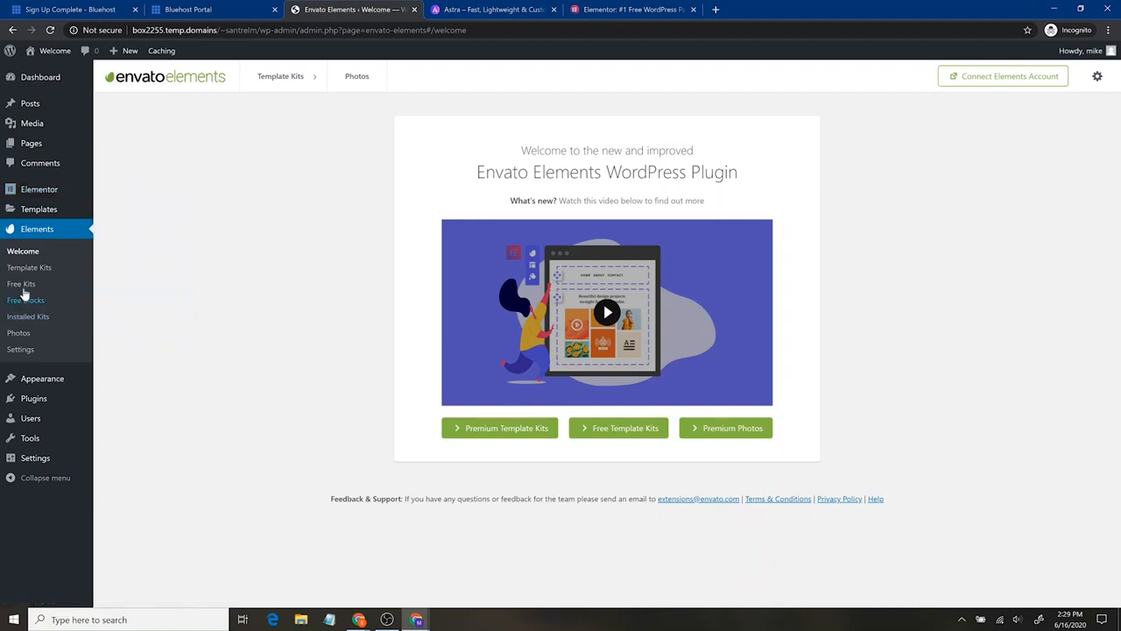
mouse_move(37, 376)
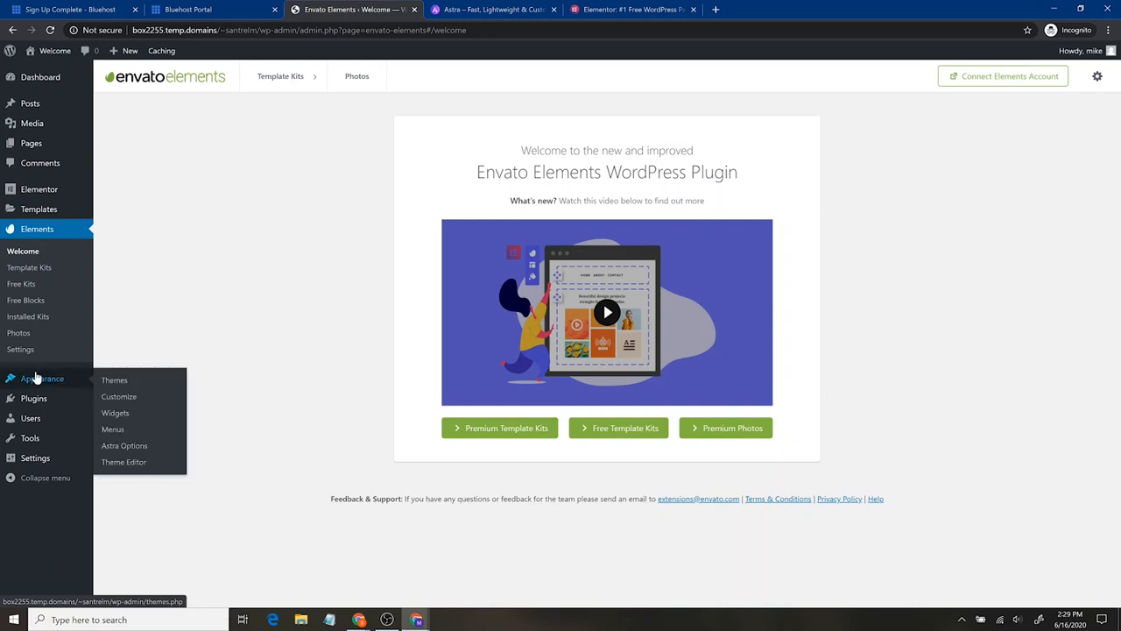
left_click(128, 449)
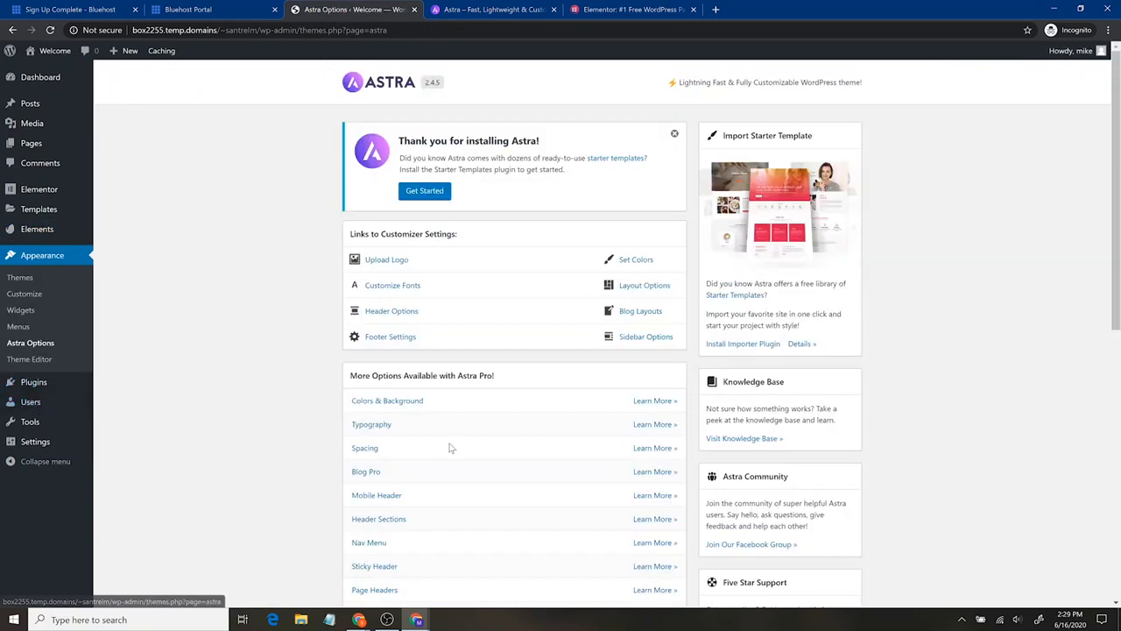
left_click(424, 193)
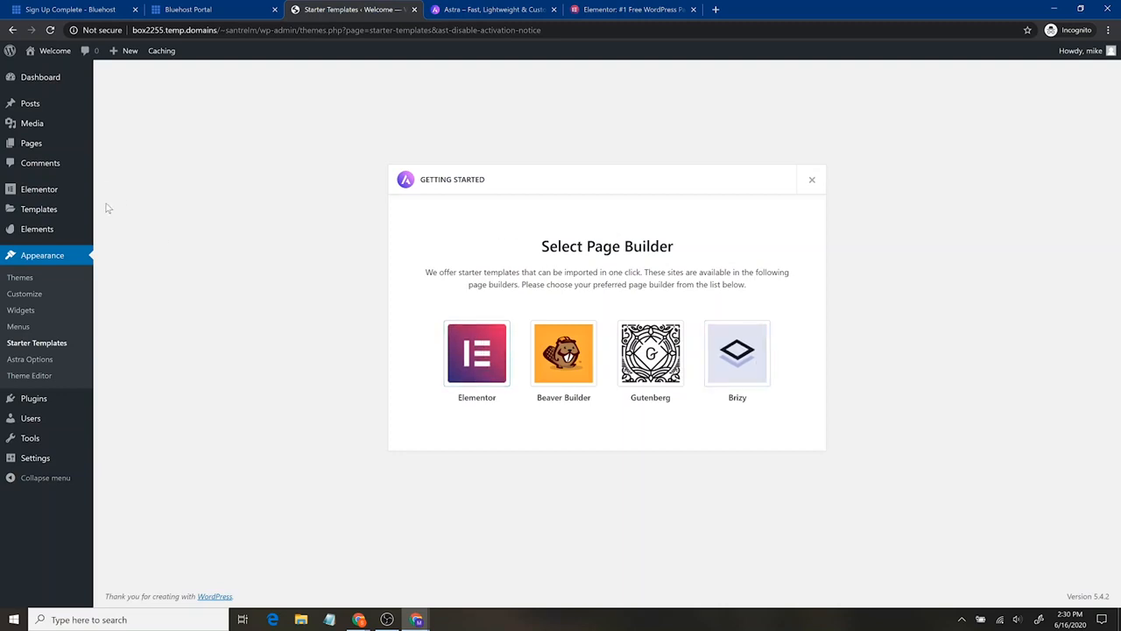
left_click(474, 357)
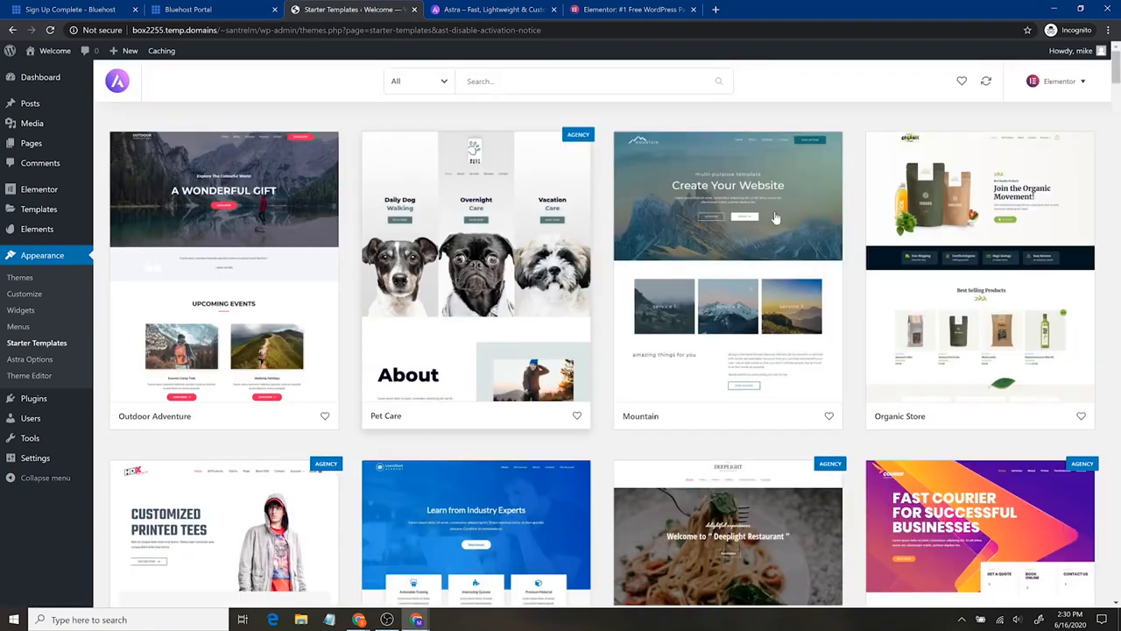
- Check the available page builders and filter the starter templates to show only free ones
left_click(1087, 85)
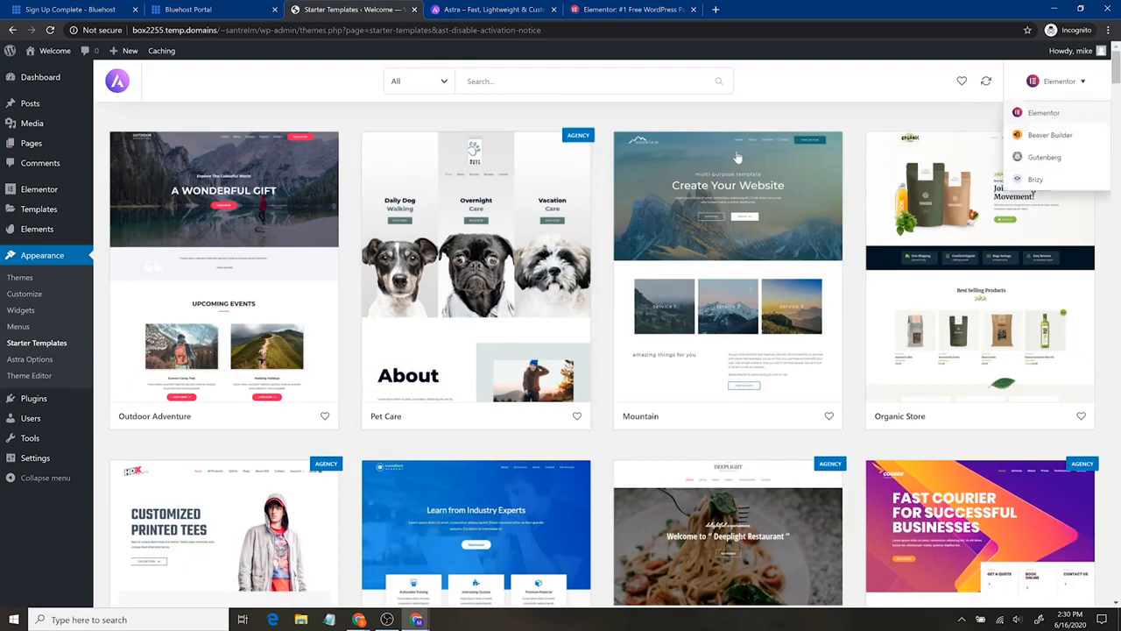
left_click(429, 81)
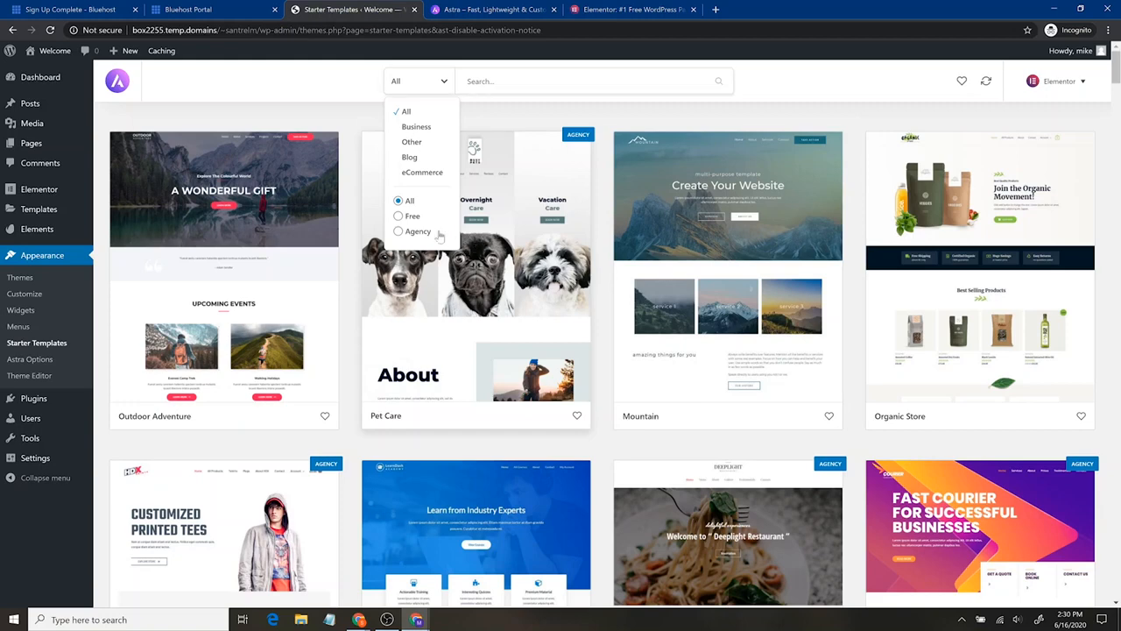
left_click(410, 216)
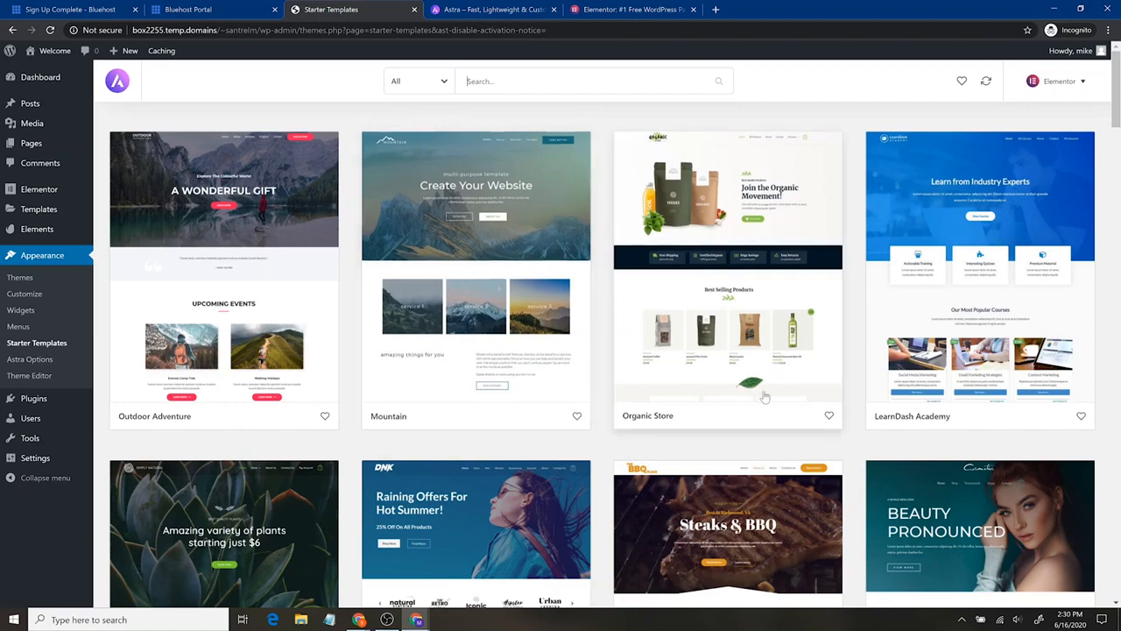
- Browse the free starter templates and open the Windows & Doors Services template
scroll(681, 375, "down", 6)
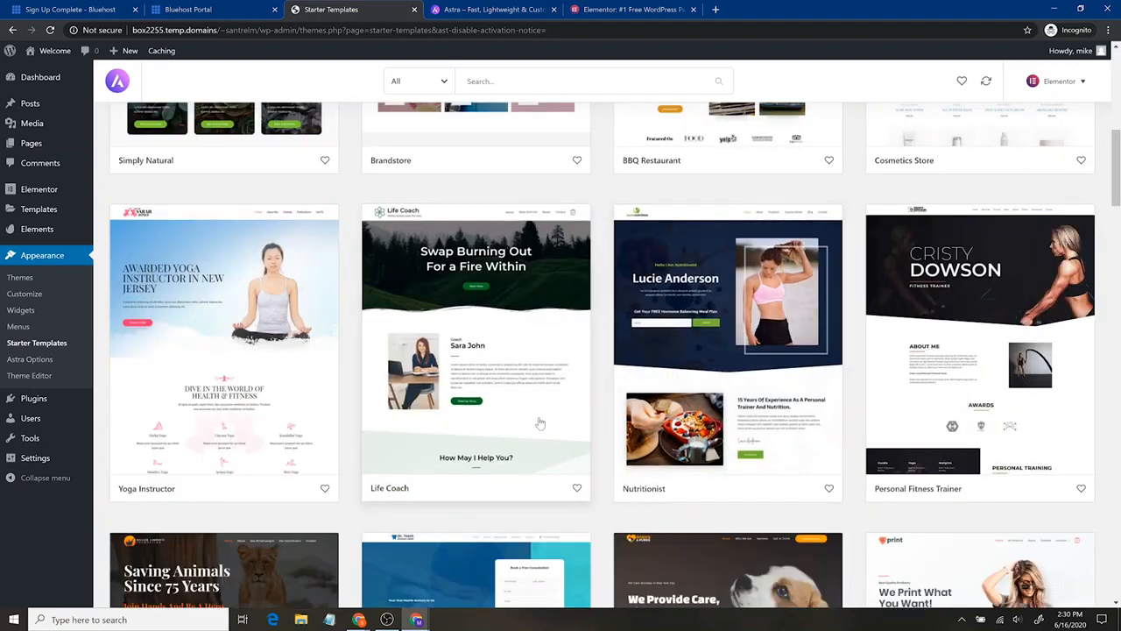
scroll(530, 421, "down", 2)
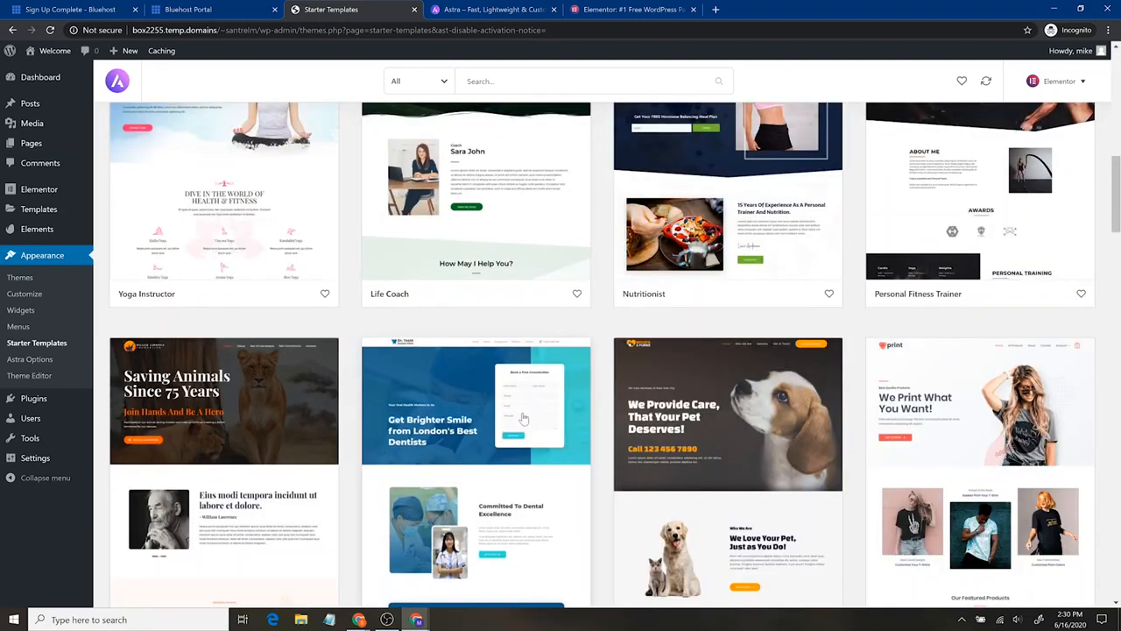
scroll(523, 419, "up", 4)
scroll(552, 419, "down", 2)
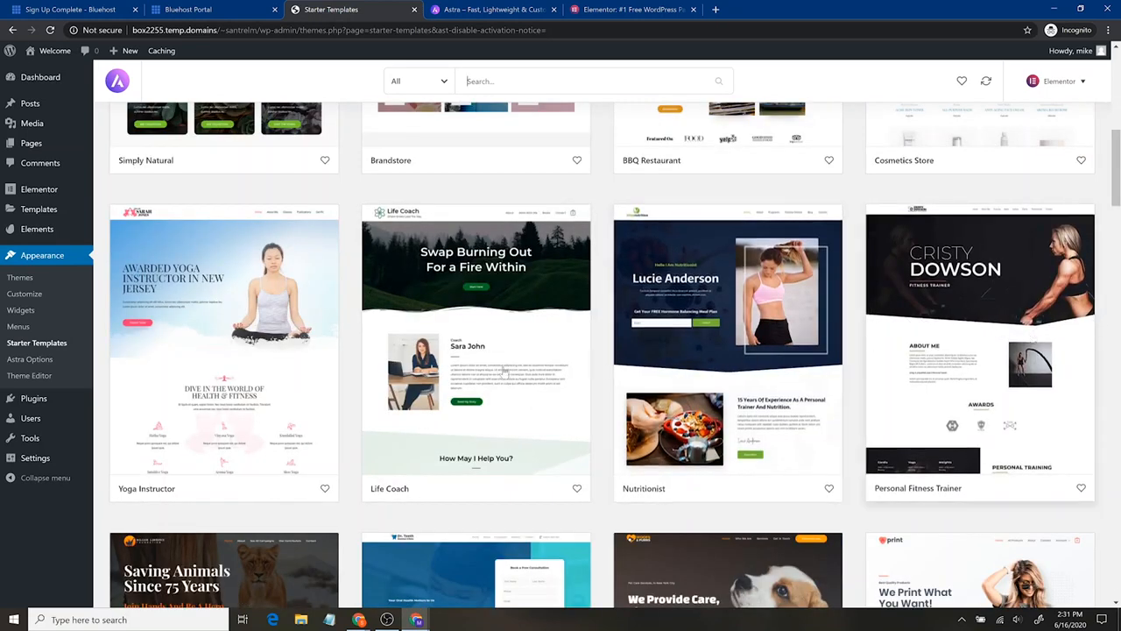
scroll(457, 386, "up", 6)
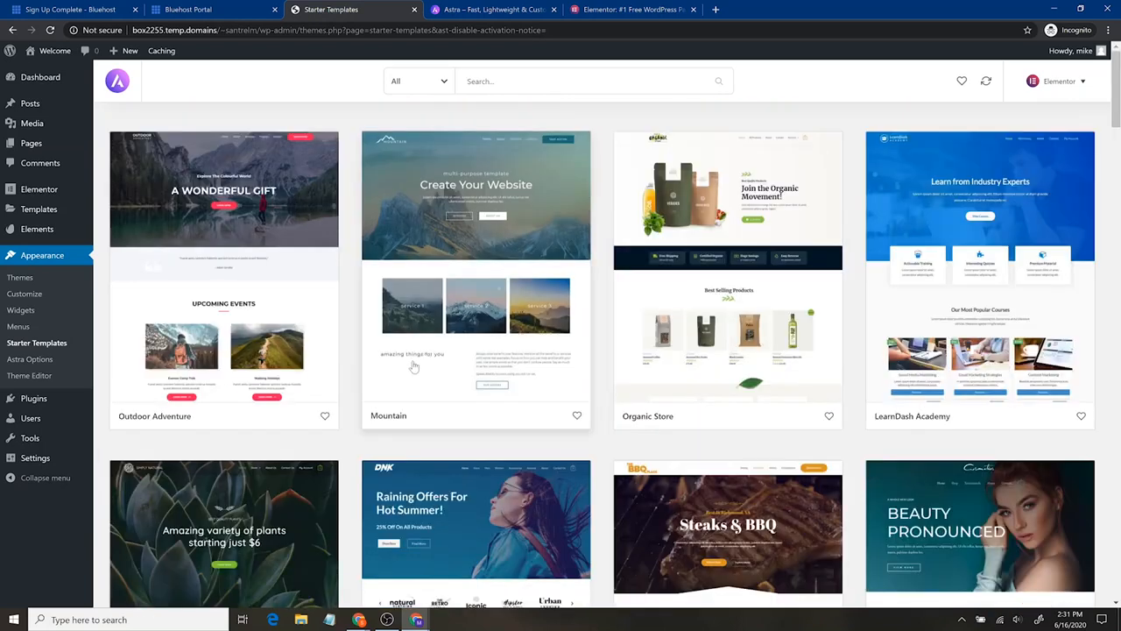
scroll(425, 388, "down", 6)
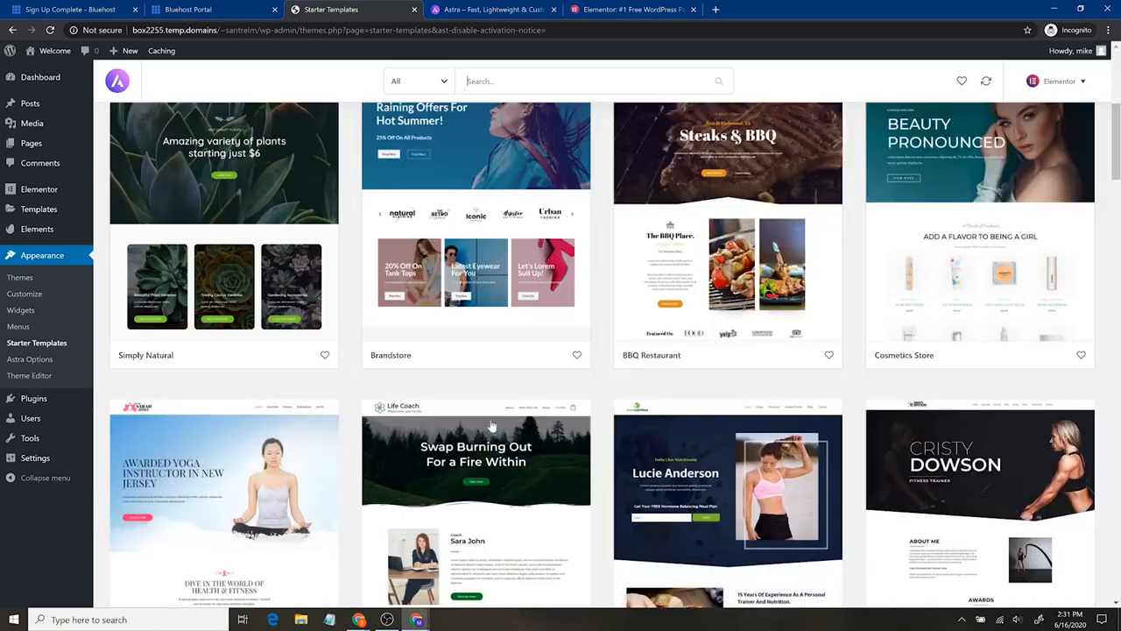
scroll(495, 425, "down", 8)
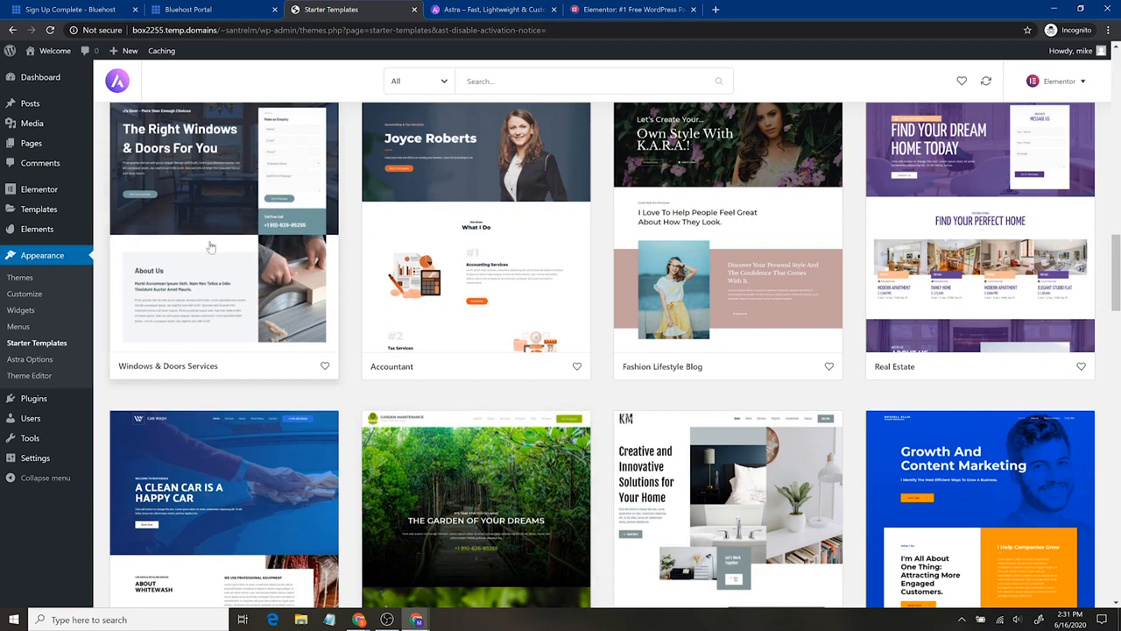
left_click(262, 287)
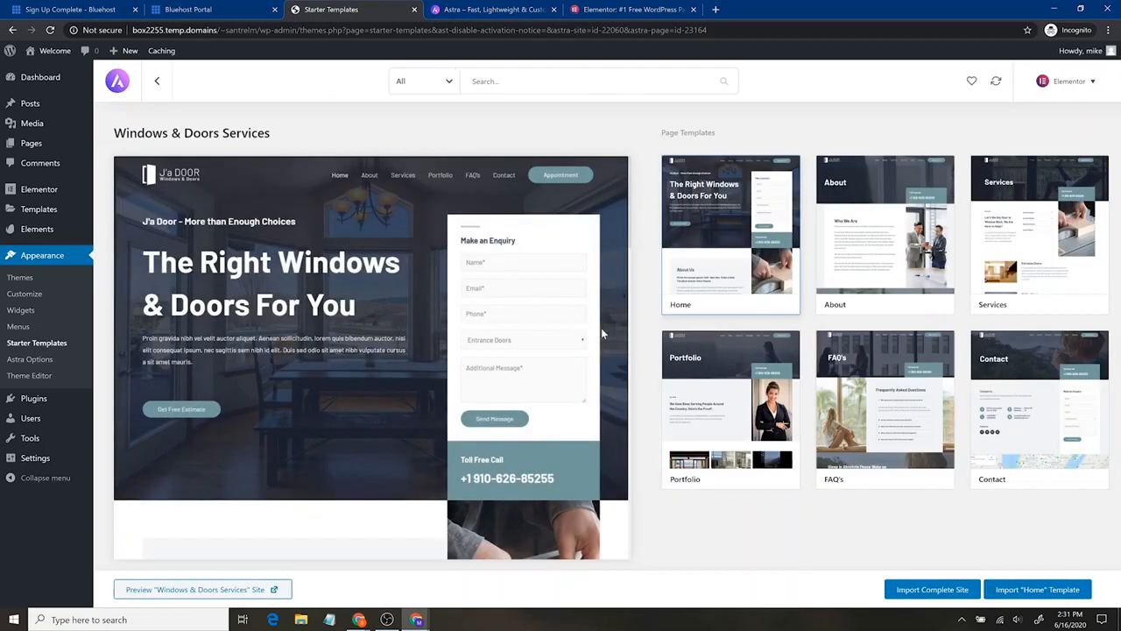
- Preview the About, Services and Contact page templates of Windows & Doors Services
left_click(843, 230)
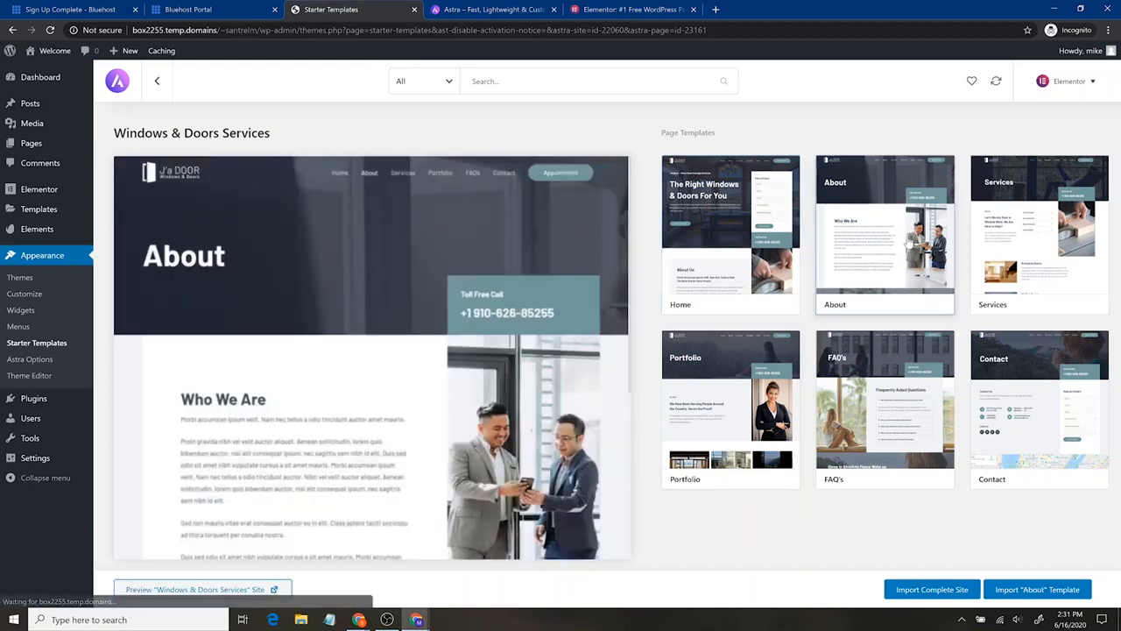
left_click(1016, 223)
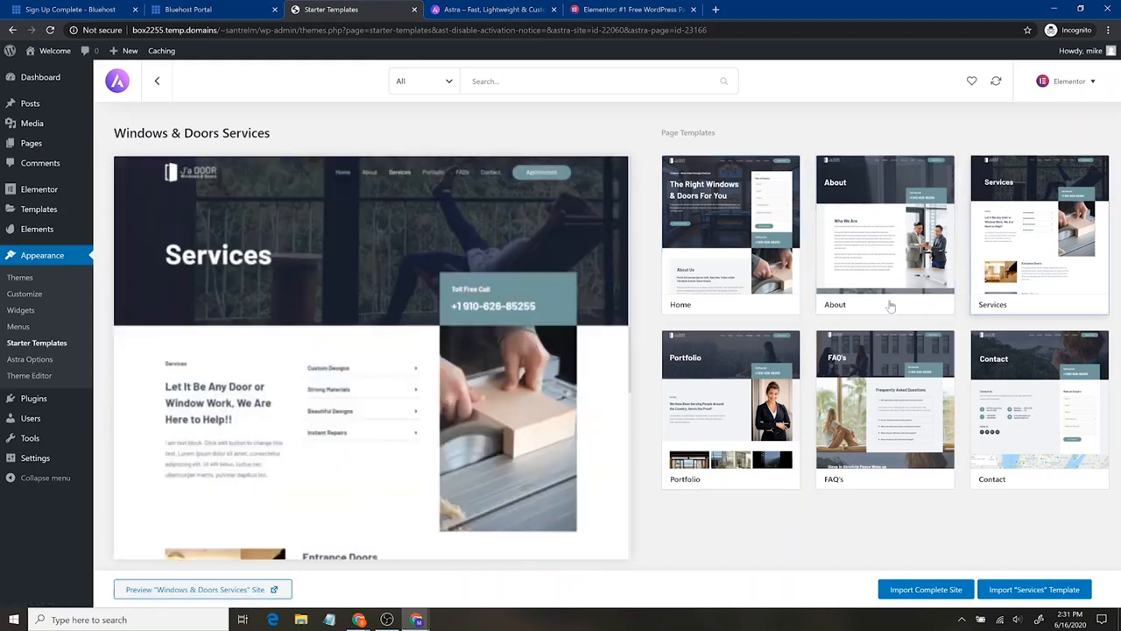
left_click(1040, 403)
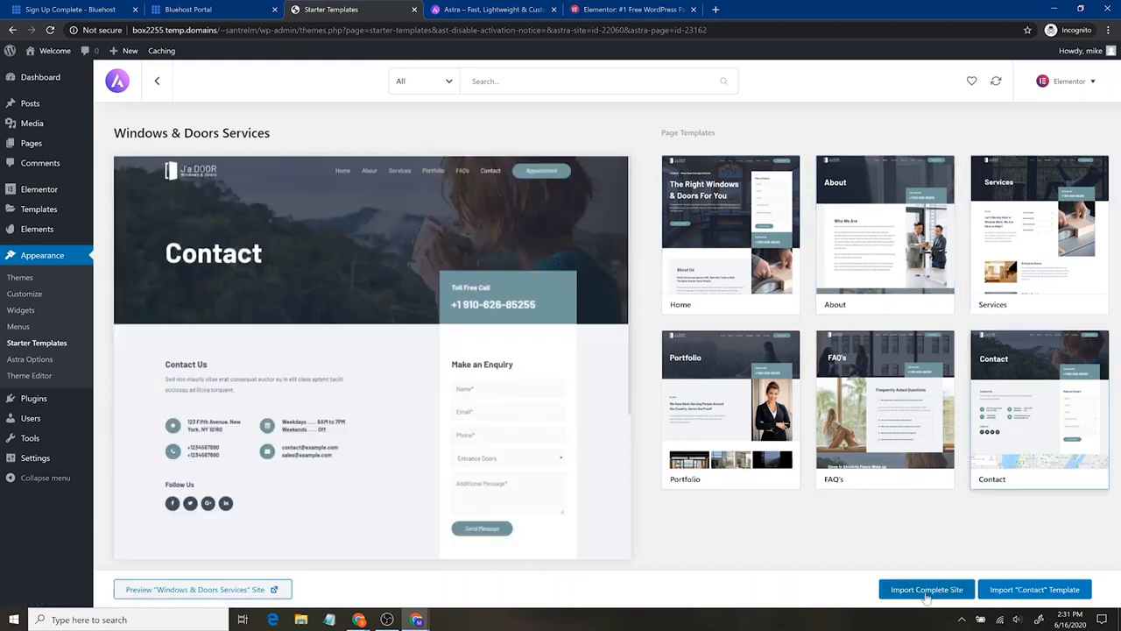
- Import the complete Windows & Doors Services site with customizer settings, widgets, required plugins and content, and dismiss the import dialog
left_click(927, 591)
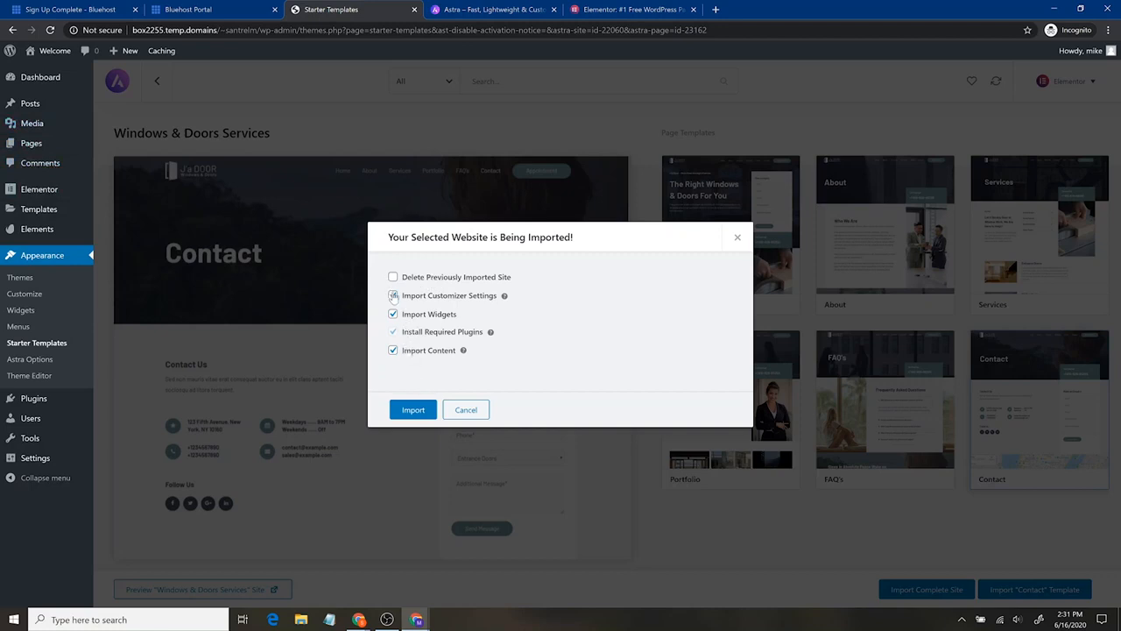
left_click(419, 414)
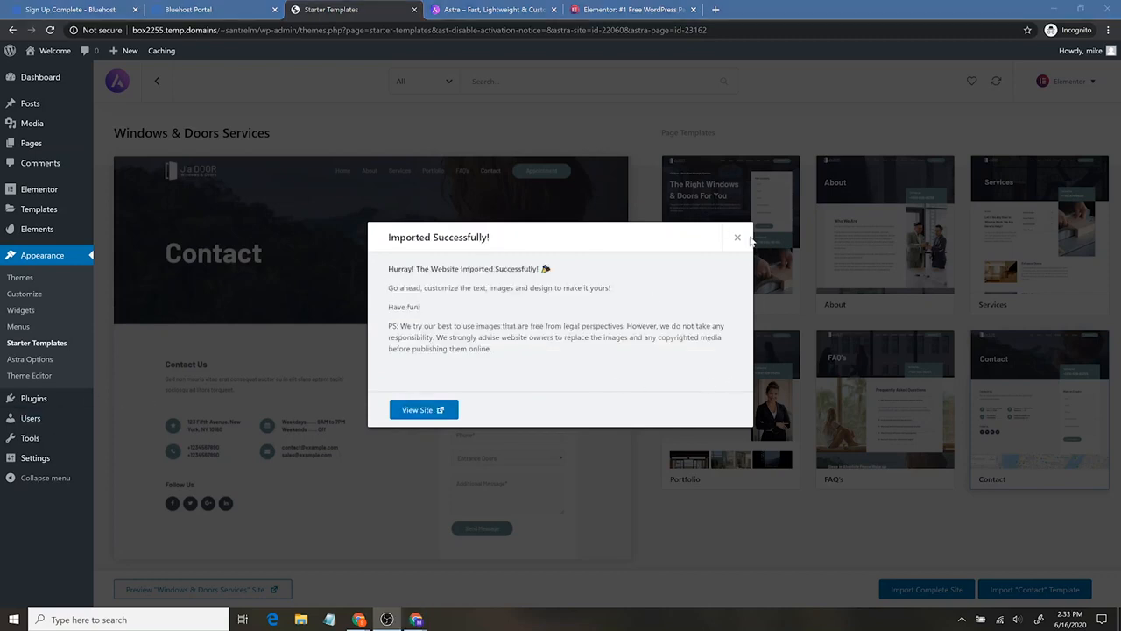
left_click(737, 237)
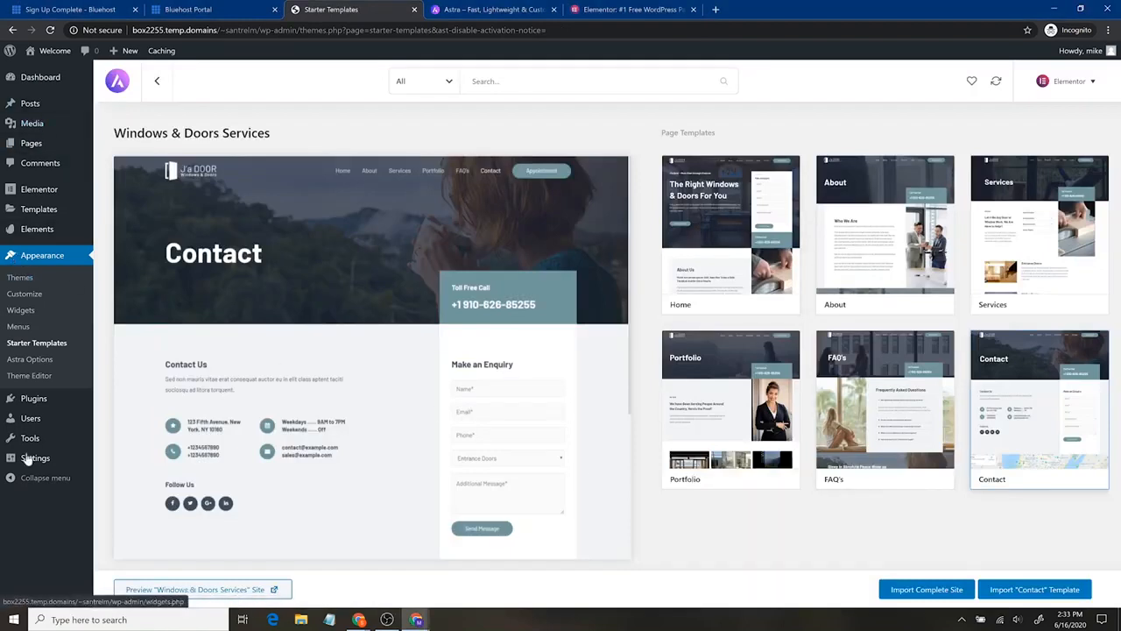
- Check the installed plugins, and open the list of all the site's pages
left_click(52, 399)
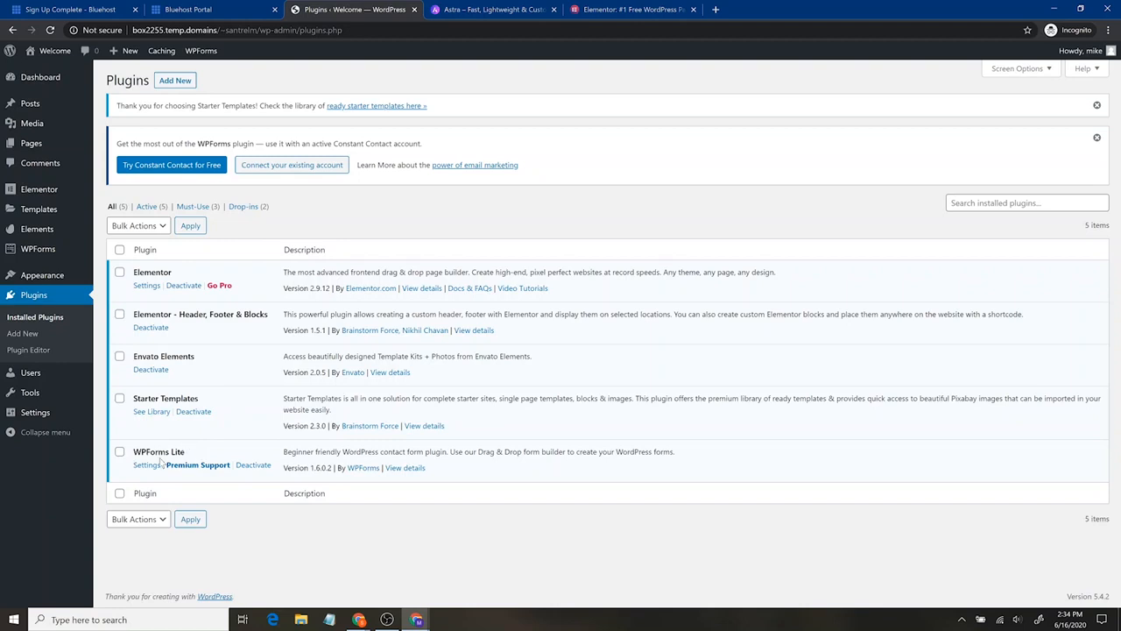
mouse_move(28, 255)
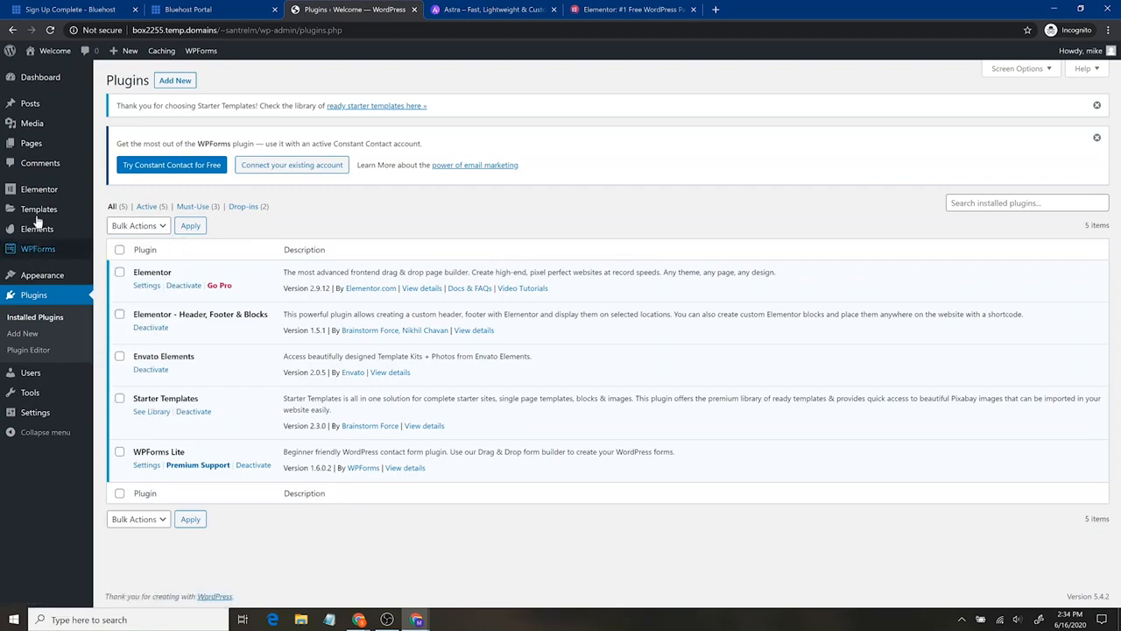
left_click(64, 155)
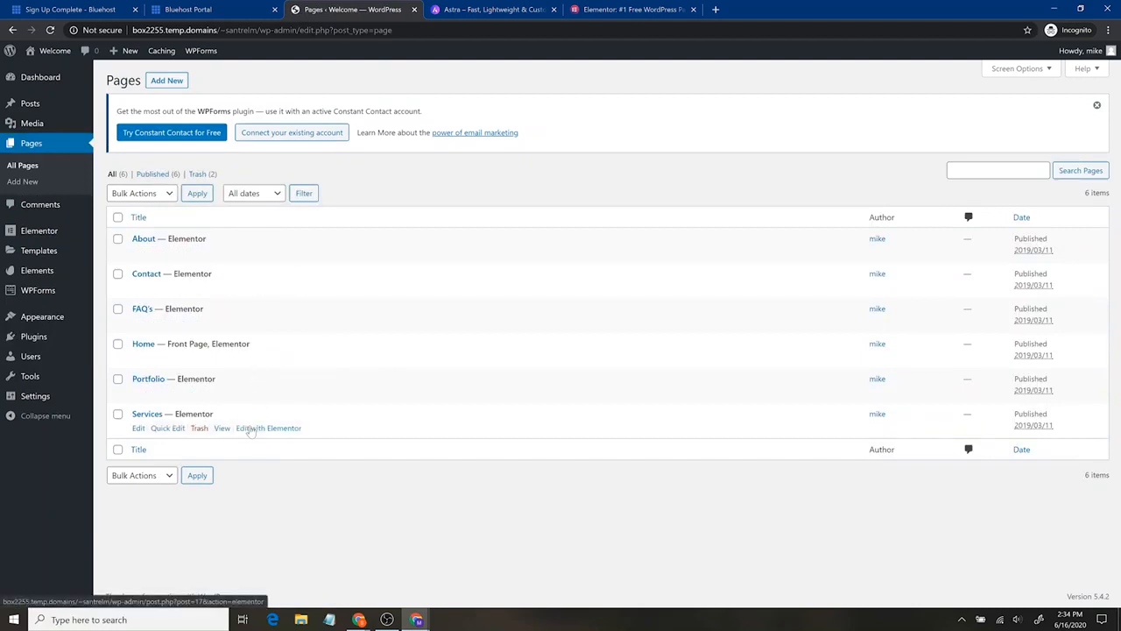
- Open the live site in a separate browser tab and review its home page from header to testimonials
mouse_move(63, 56)
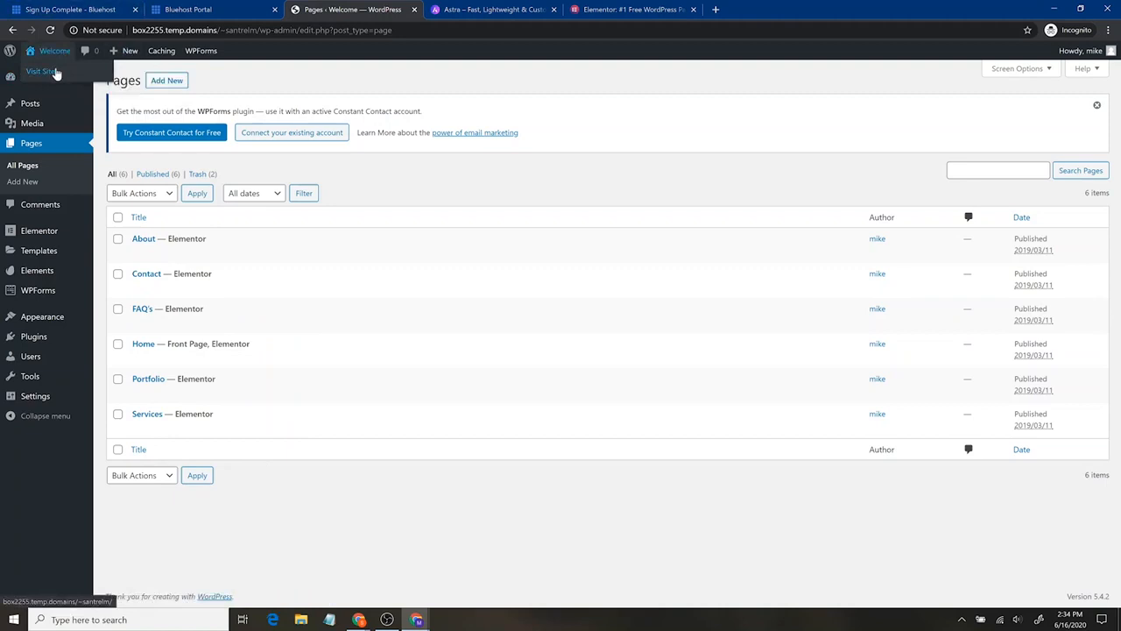
middle_click(55, 72)
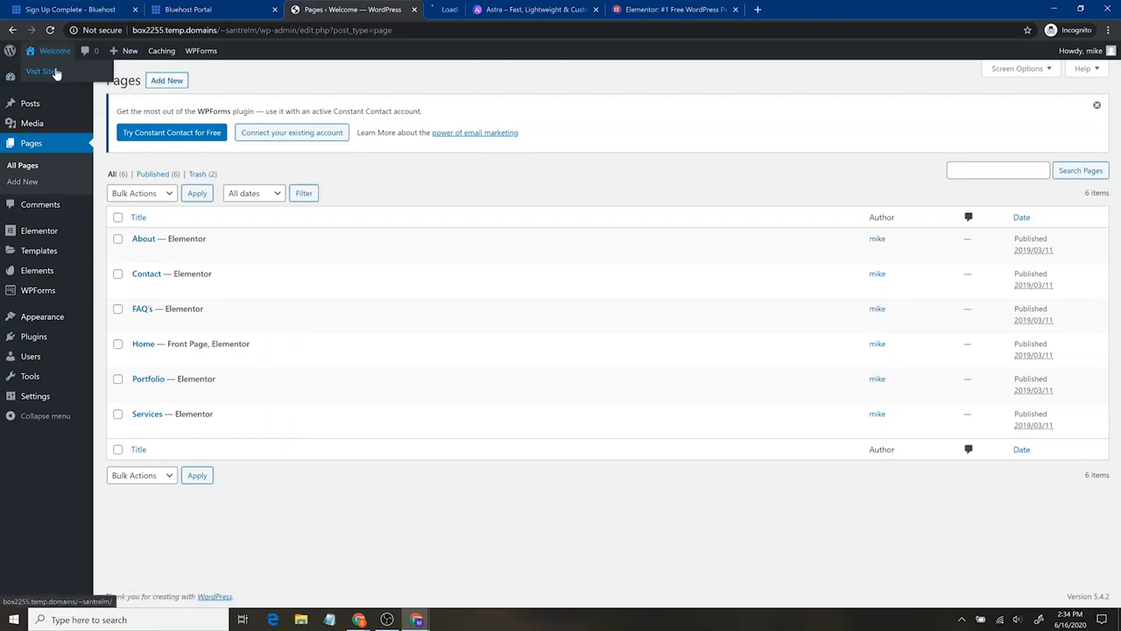
left_click(491, 9)
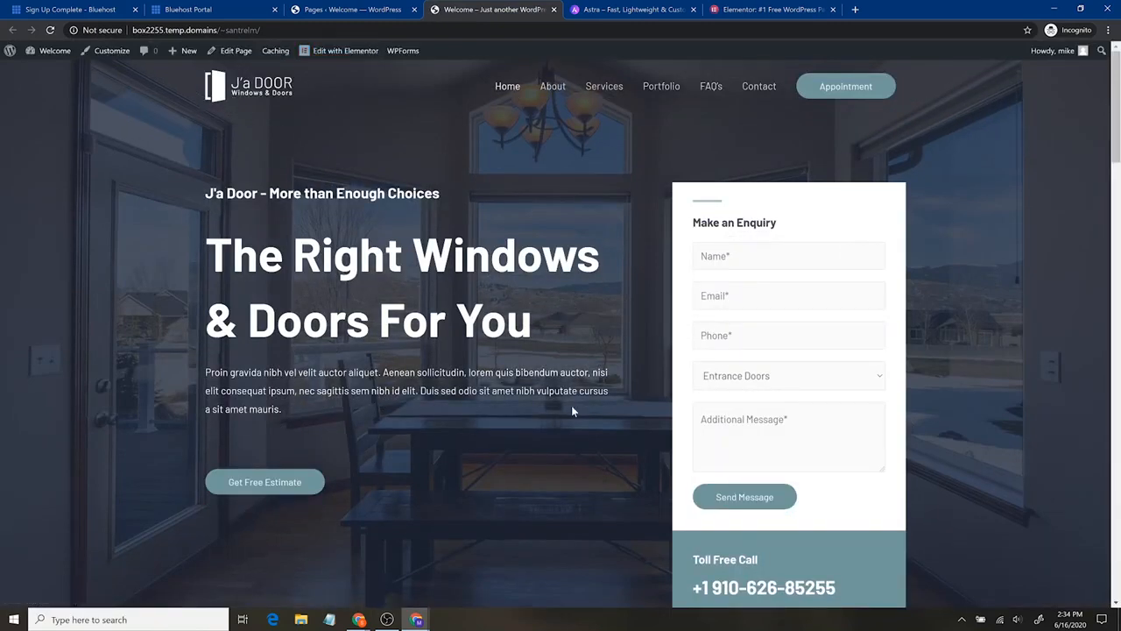
scroll(524, 321, "down", 13)
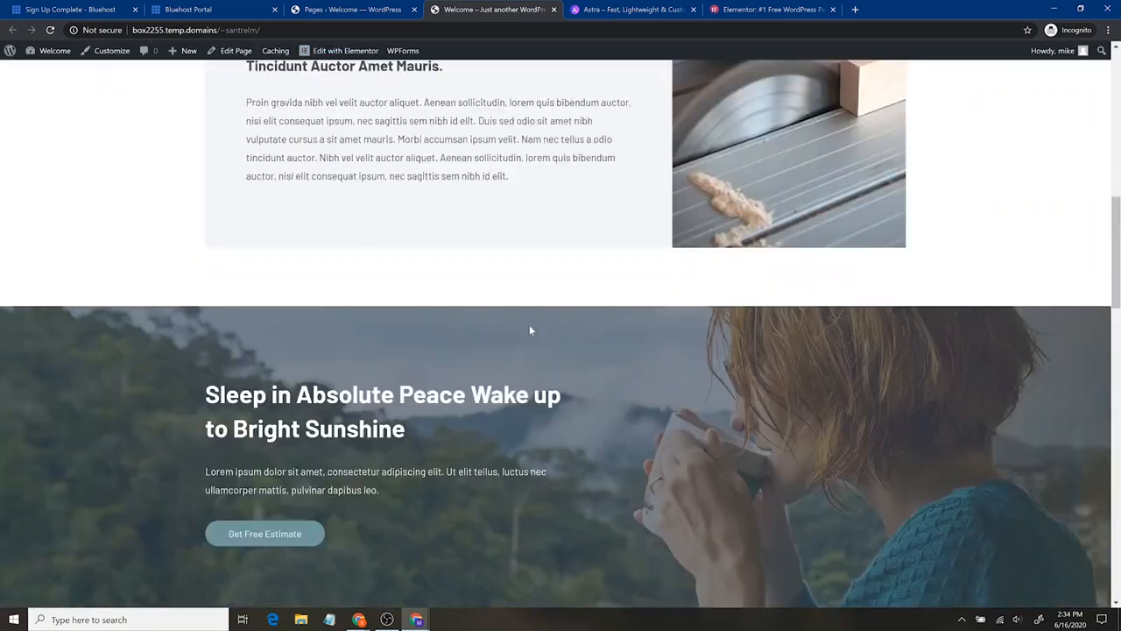
scroll(531, 325, "down", 15)
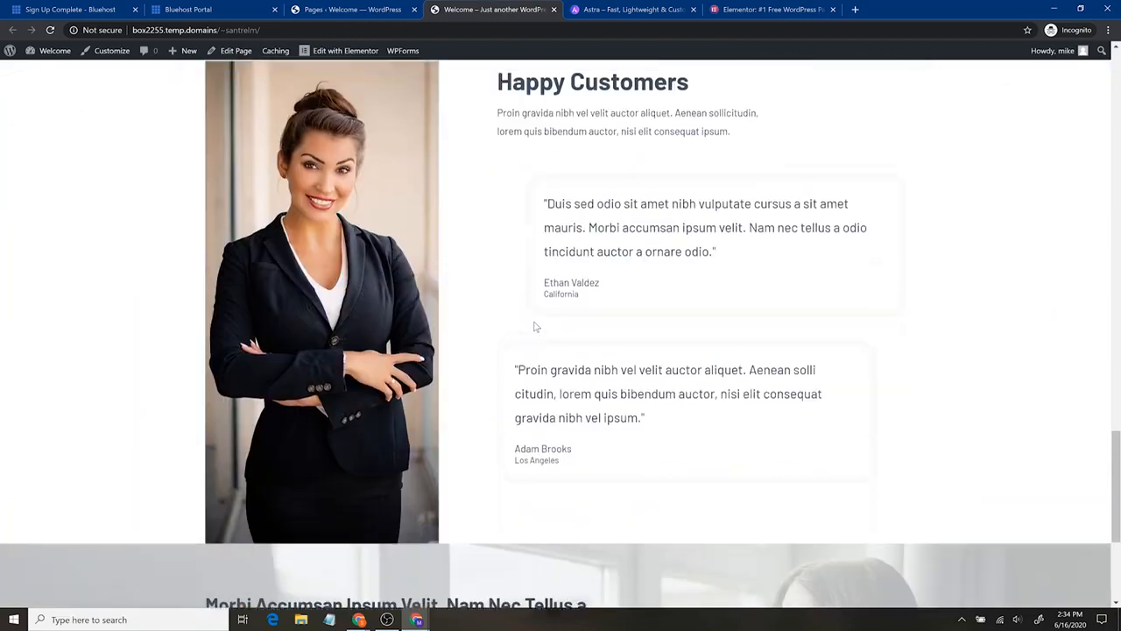
scroll(535, 325, "up", 20)
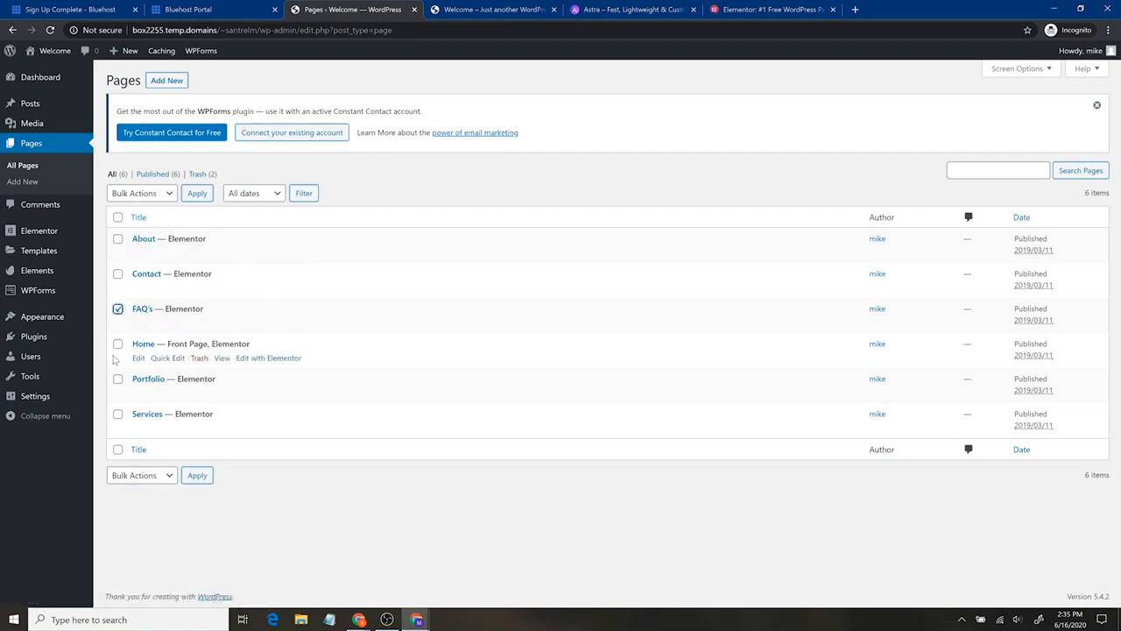
- Move the FAQ's and Portfolio pages to the trash with a bulk action
left_click(167, 194)
left_click(151, 250)
left_click(197, 194)
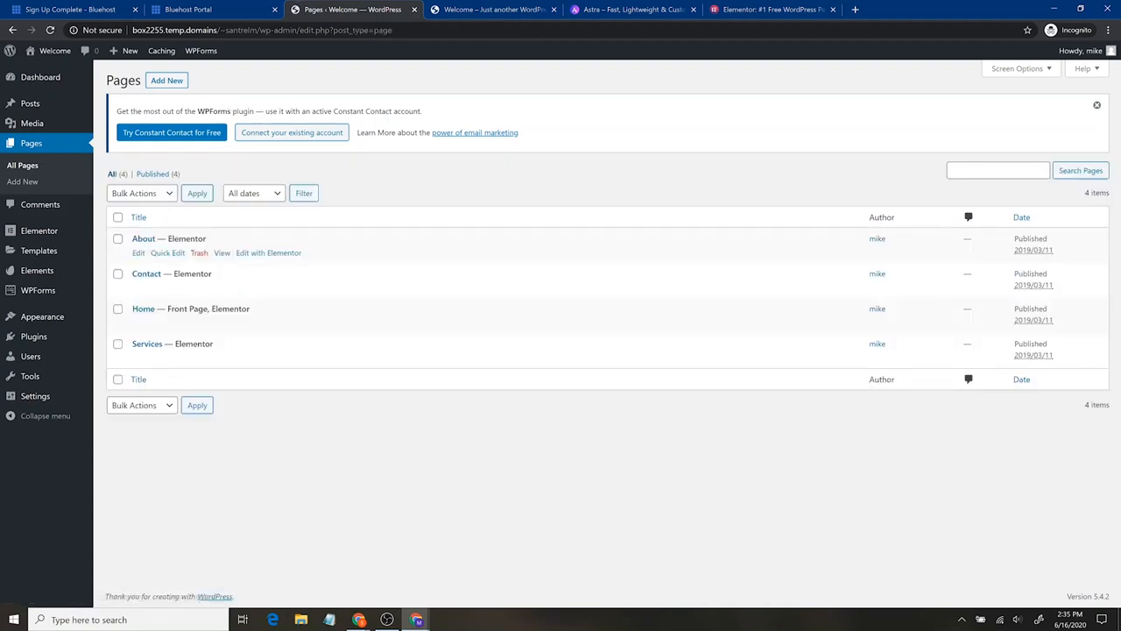
- View the About page in the WordPress block editor, dismissing its welcome guide, and return to the page list
left_click(139, 253)
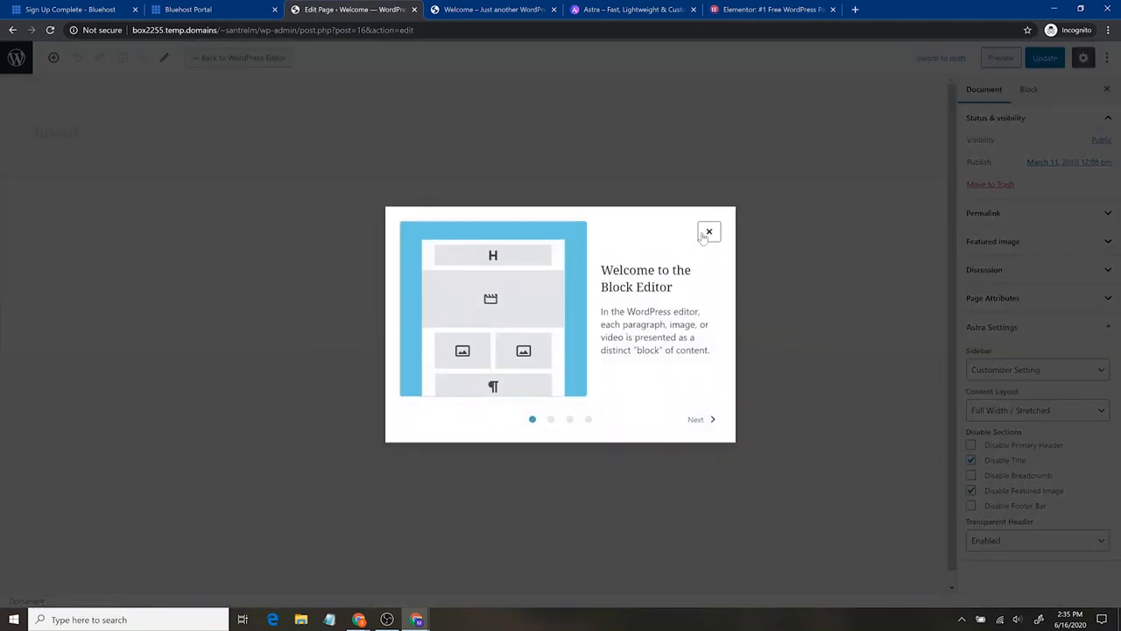
left_click(708, 233)
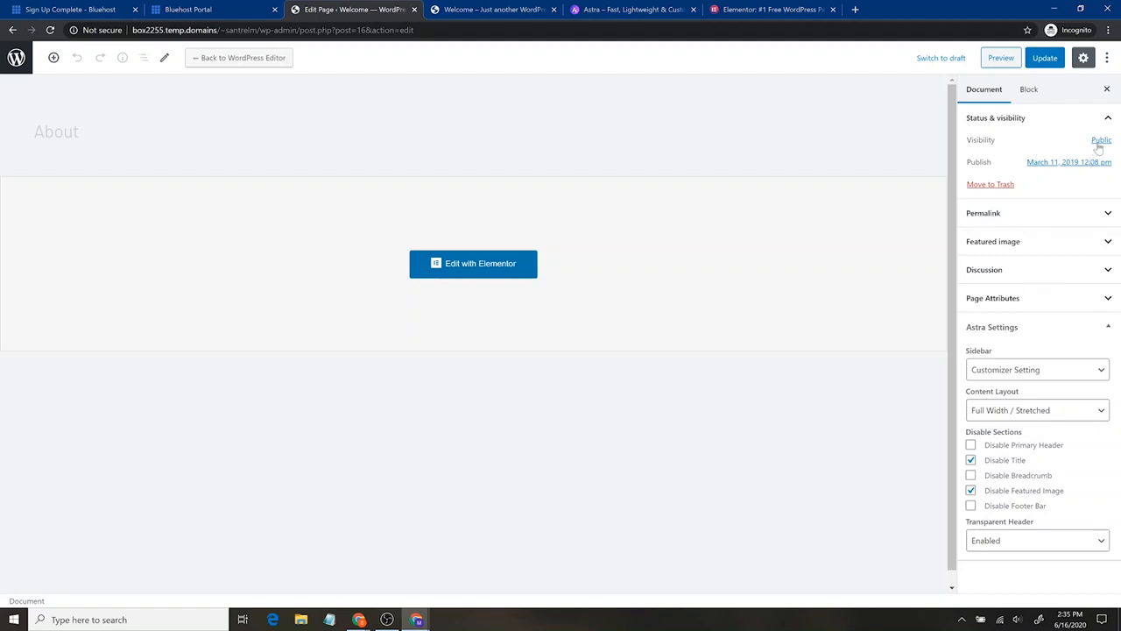
scroll(683, 343, "down", 1)
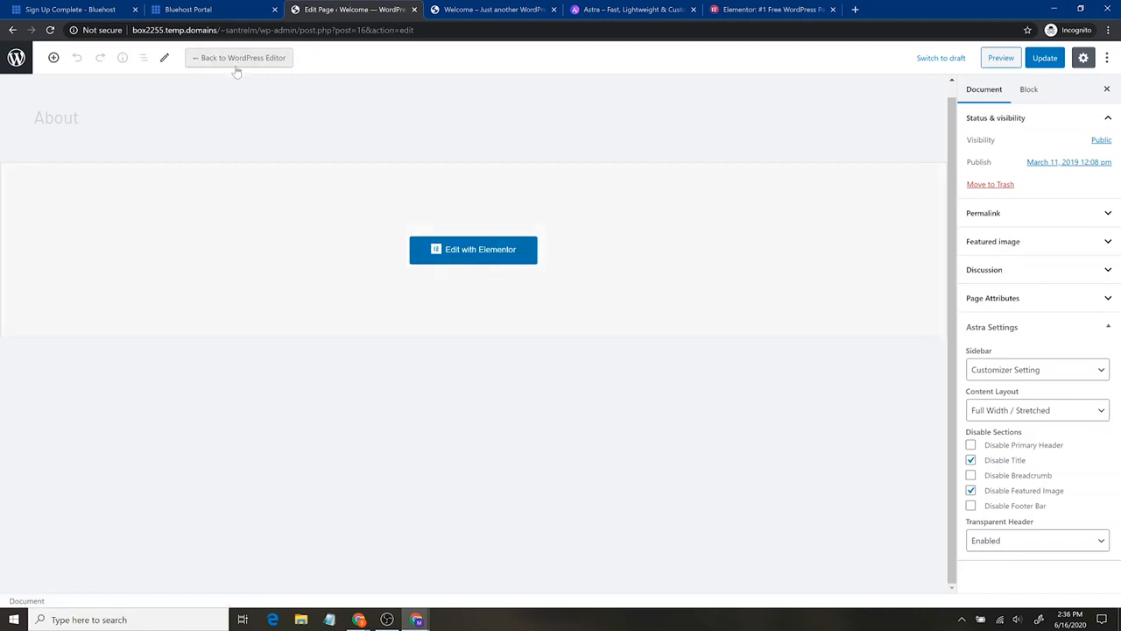
left_click(16, 63)
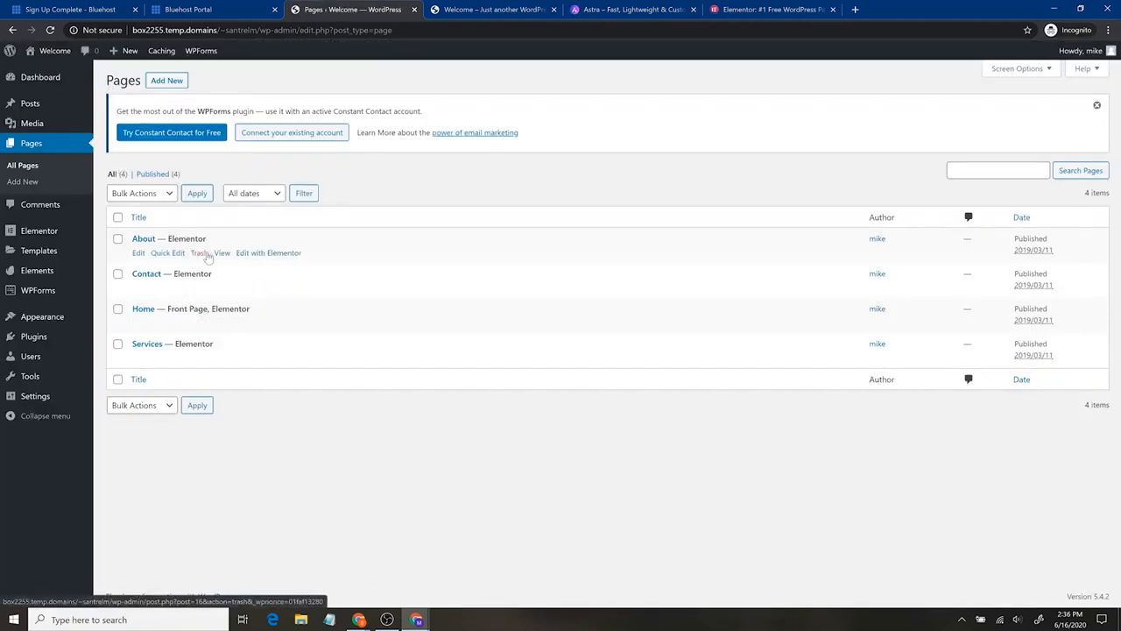
- Open the About page for editing with Elementor and look through its sections
left_click(285, 254)
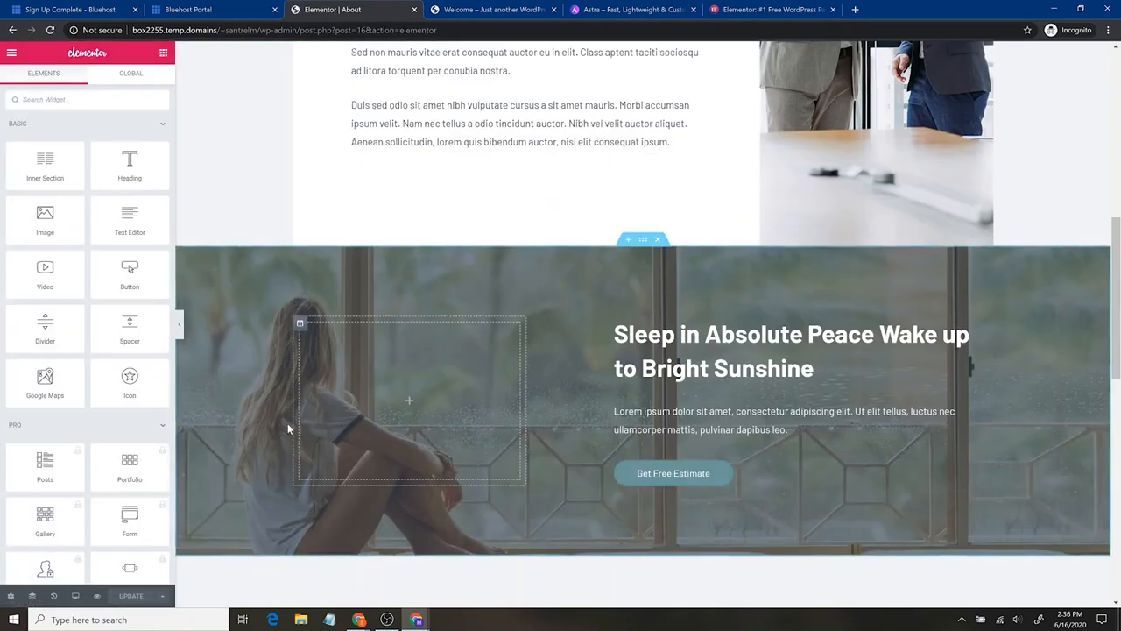
scroll(287, 421, "up", 10)
scroll(281, 411, "down", 12)
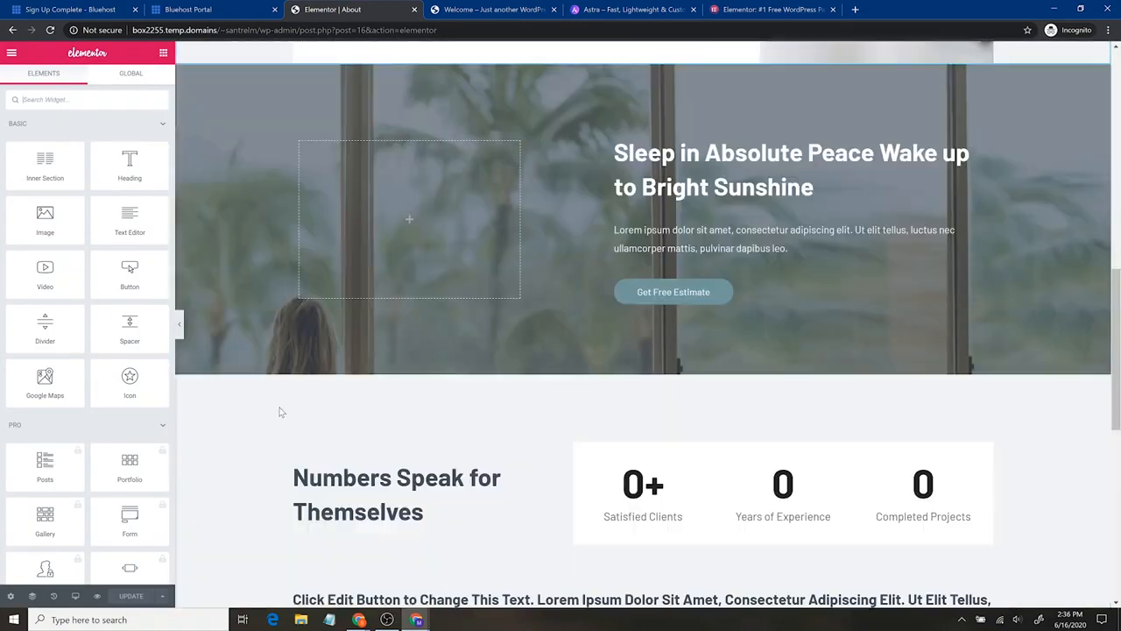
scroll(280, 410, "down", 7)
scroll(438, 413, "up", 7)
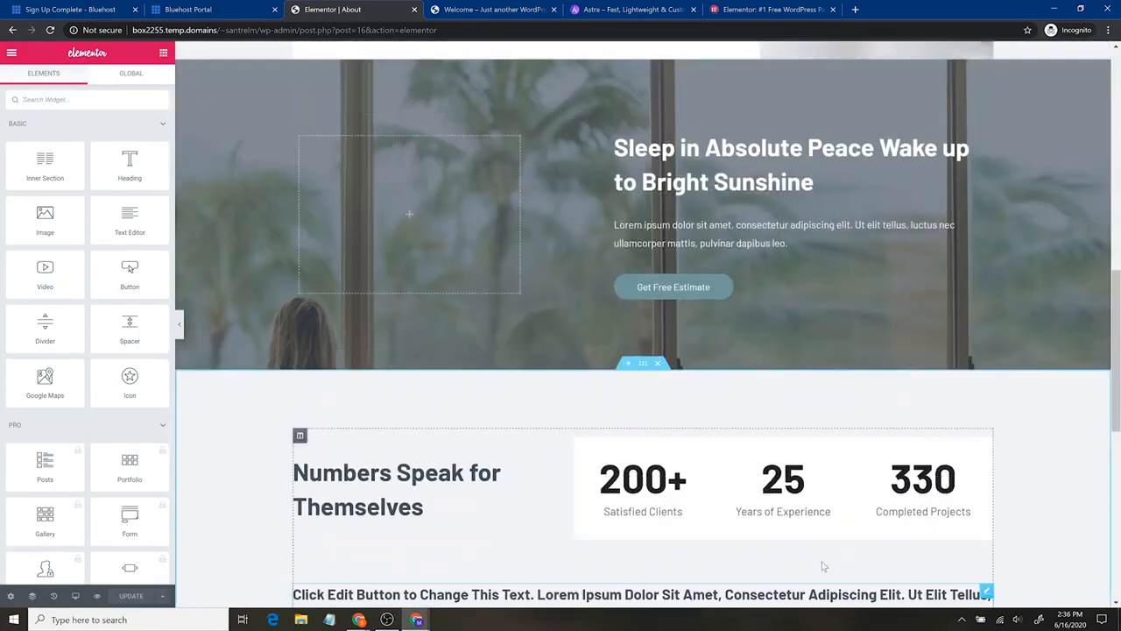
scroll(268, 495, "up", 7)
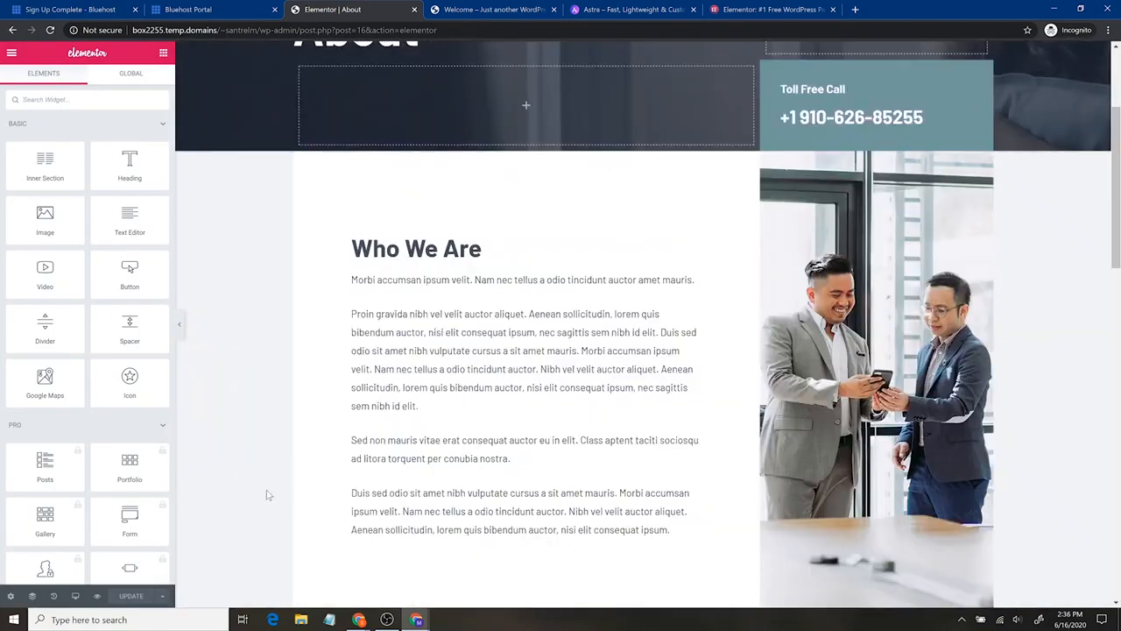
scroll(268, 496, "up", 2)
- Change the About page's main heading to "About Us"
left_click(419, 226)
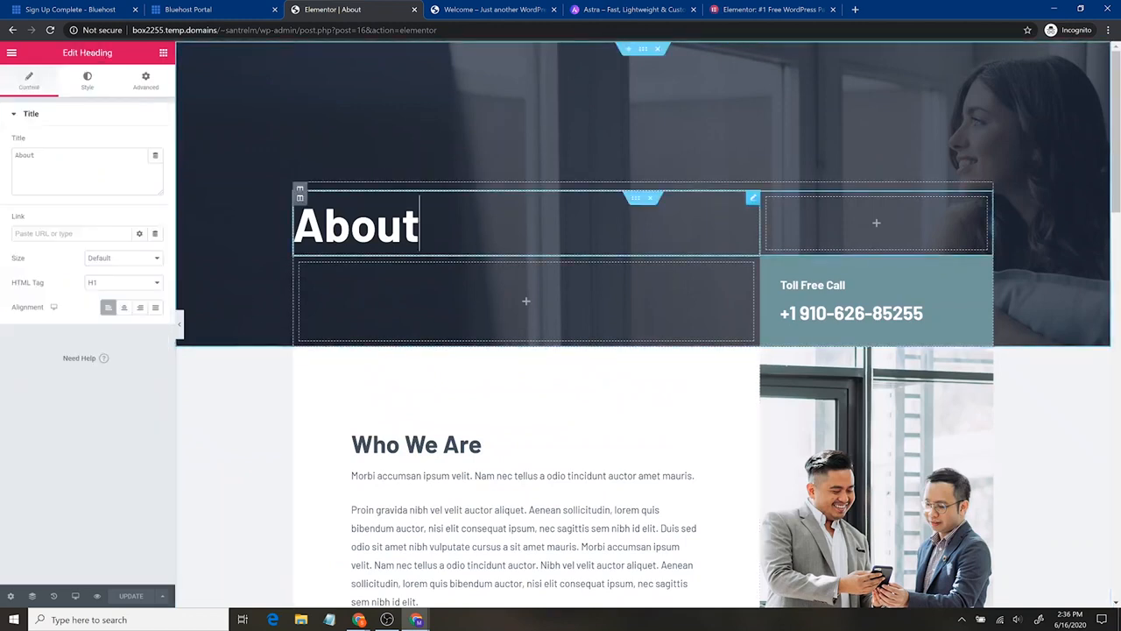
left_click_drag(419, 226, 295, 226)
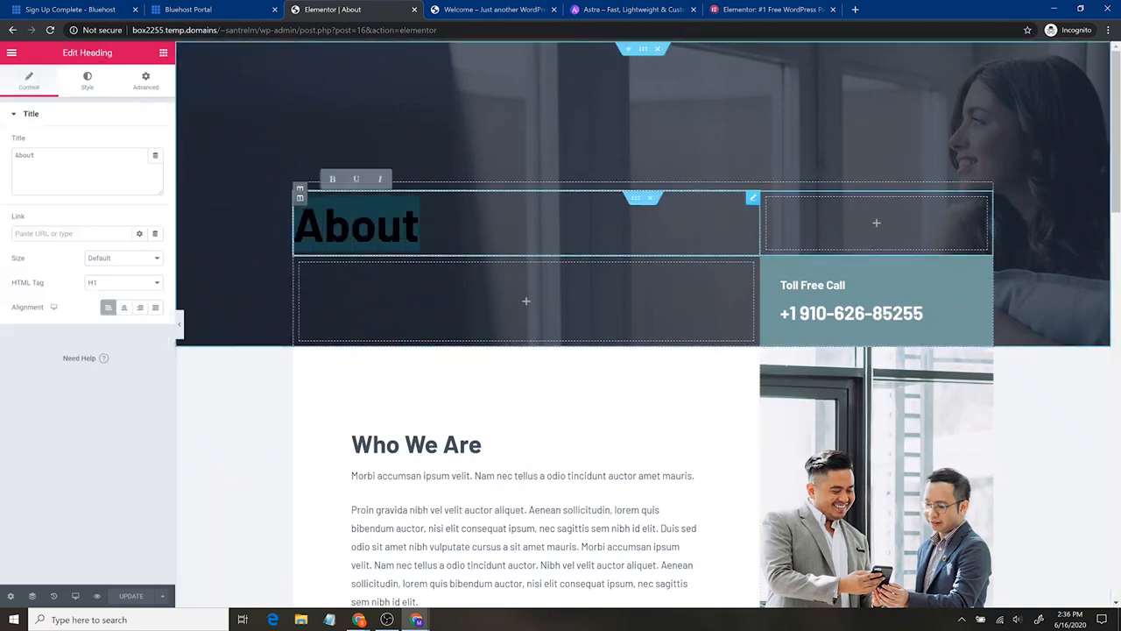
key("Right")
type("Us")
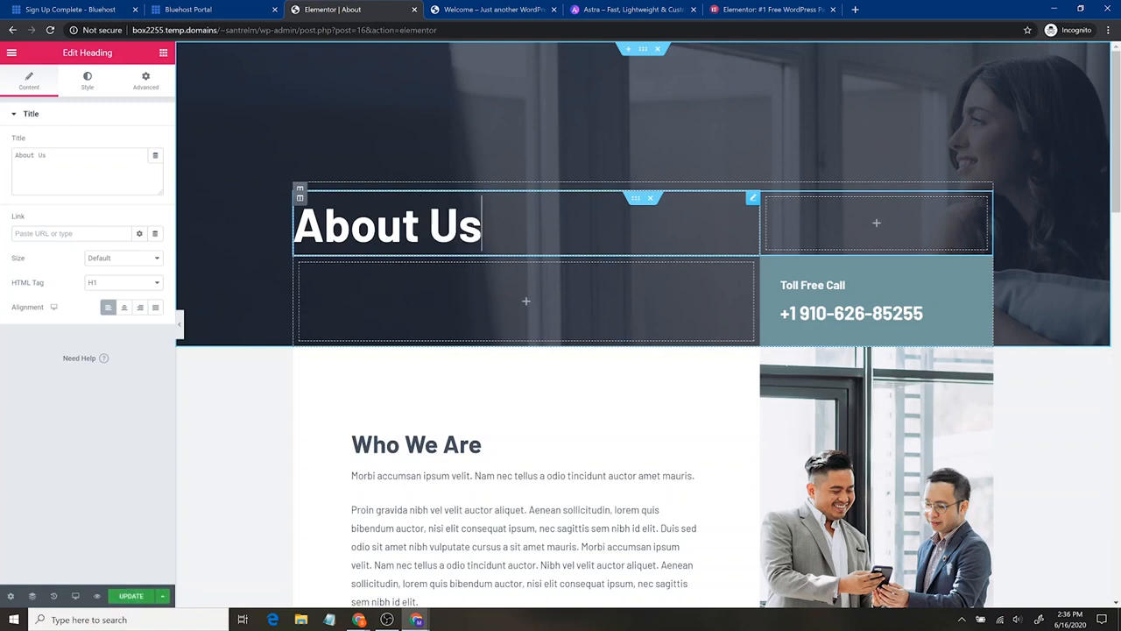
- Replace the toll-free phone number in the About page header with a placeholder number, keeping the +1 prefix
left_click(924, 314)
left_click_drag(924, 314, 800, 314)
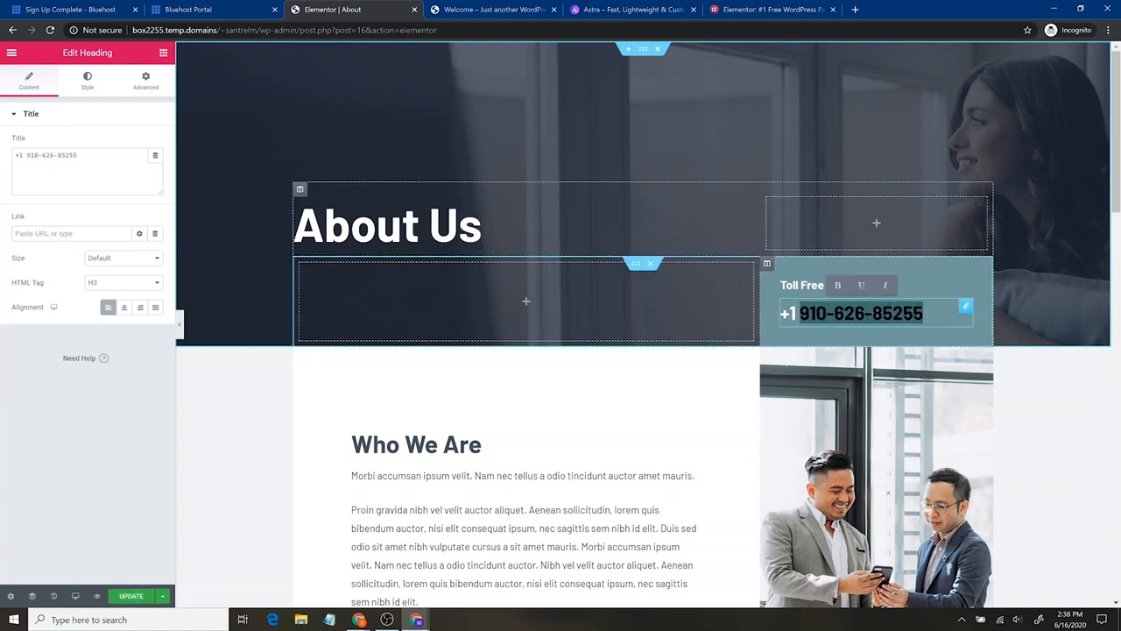
type("1111111111")
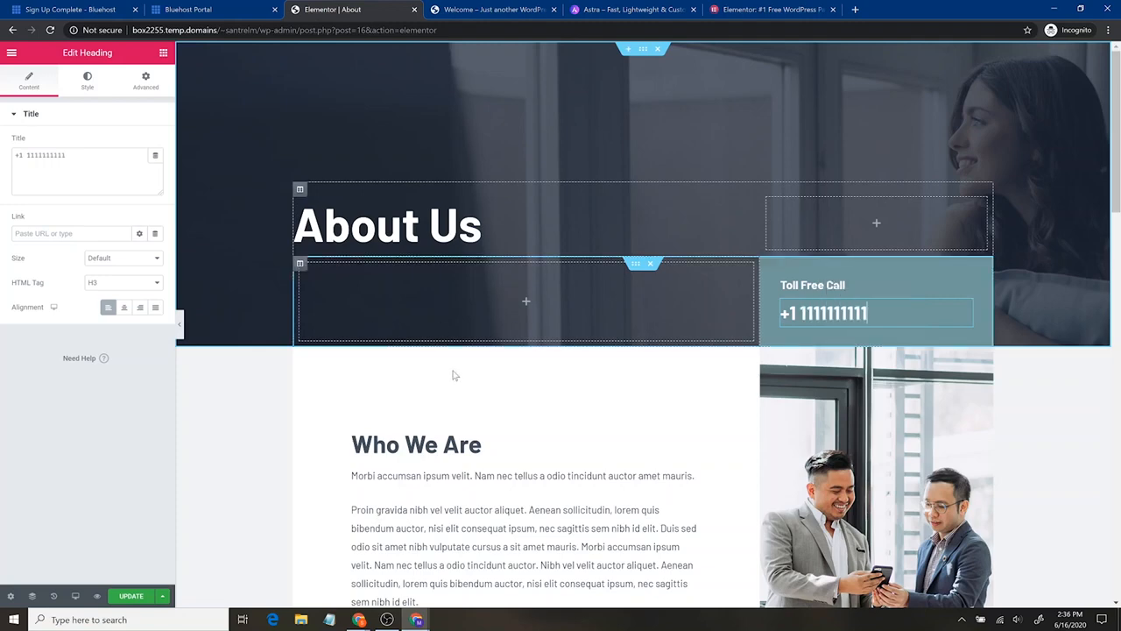
- Replace the image beside Who We Are with repair-service.jpg from the media library, giving it the alt text "a wrench we use"
scroll(464, 394, "down", 2)
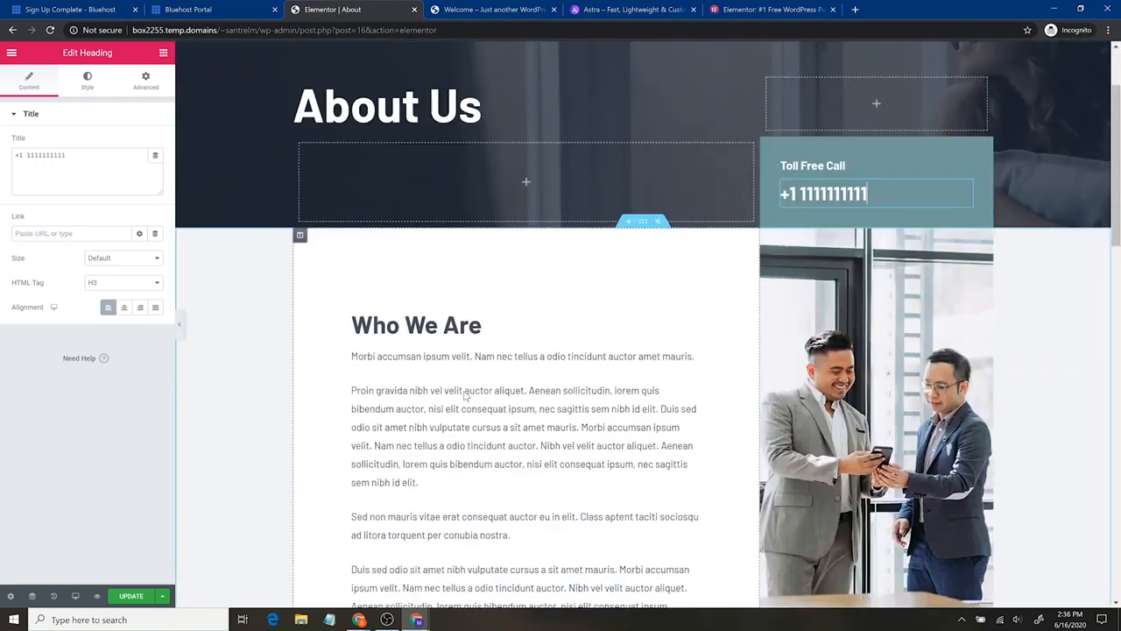
left_click(867, 316)
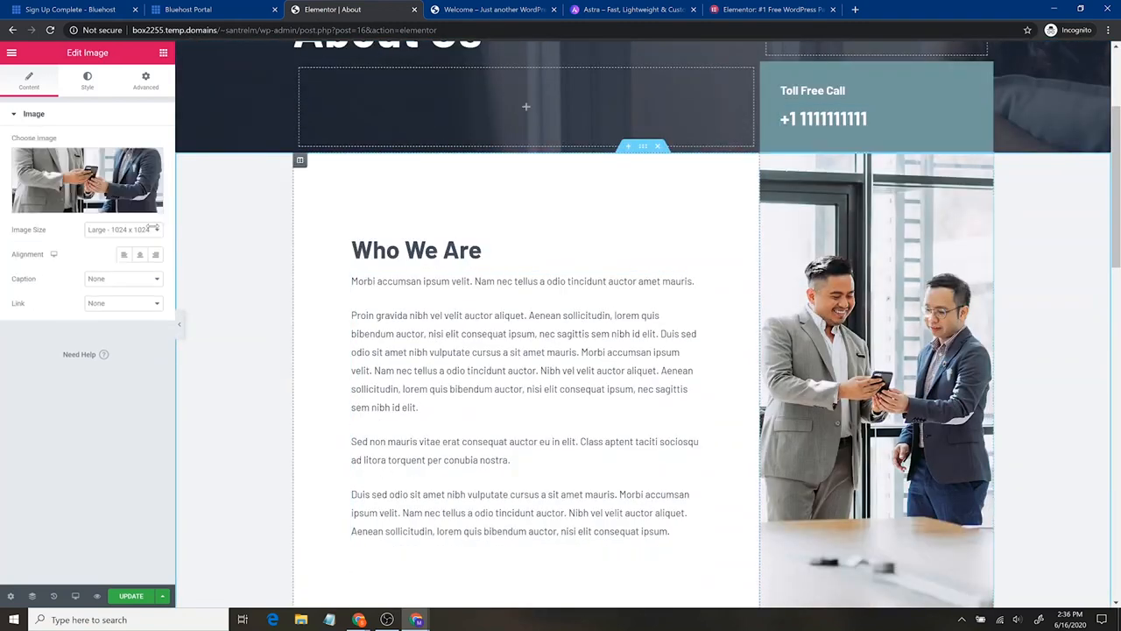
left_click(84, 183)
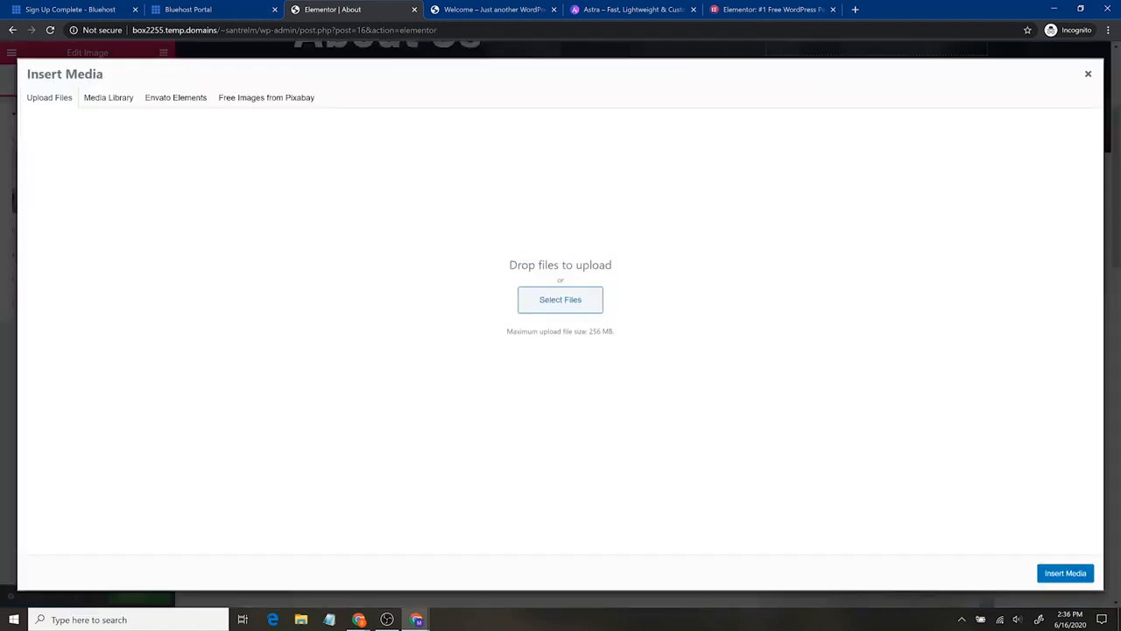
left_click(108, 97)
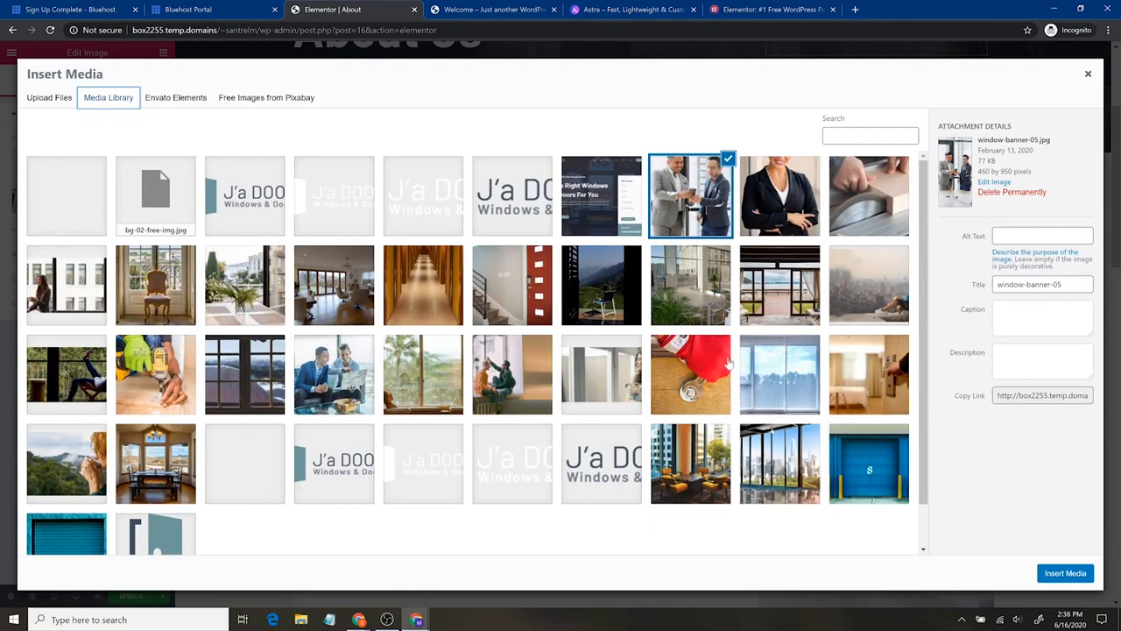
left_click(715, 372)
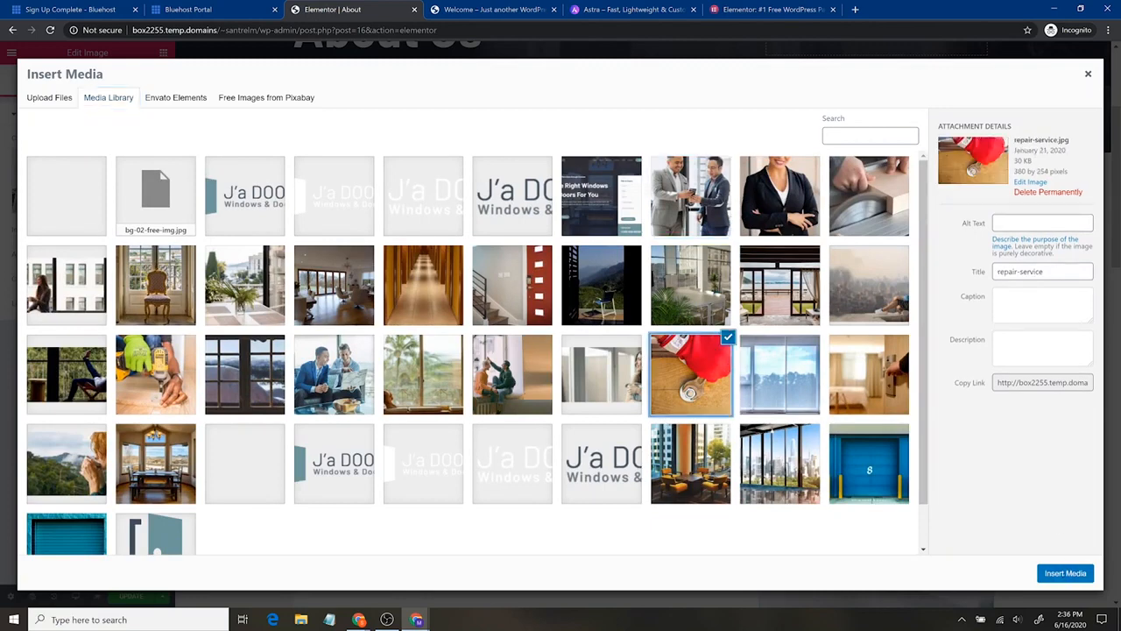
left_click(1043, 222)
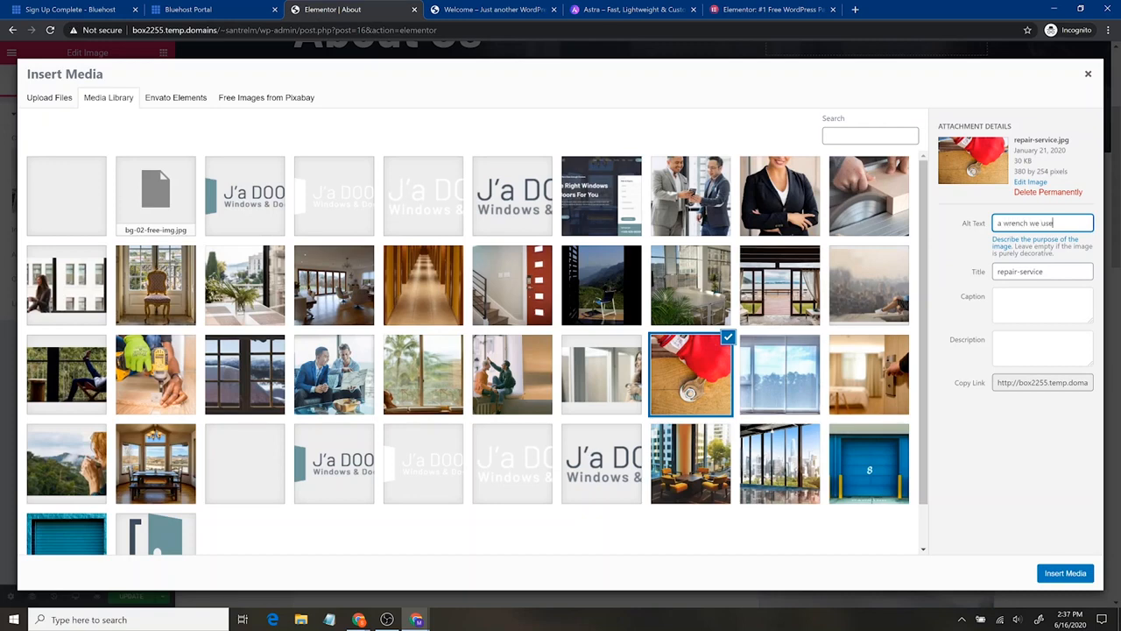
left_click(1062, 575)
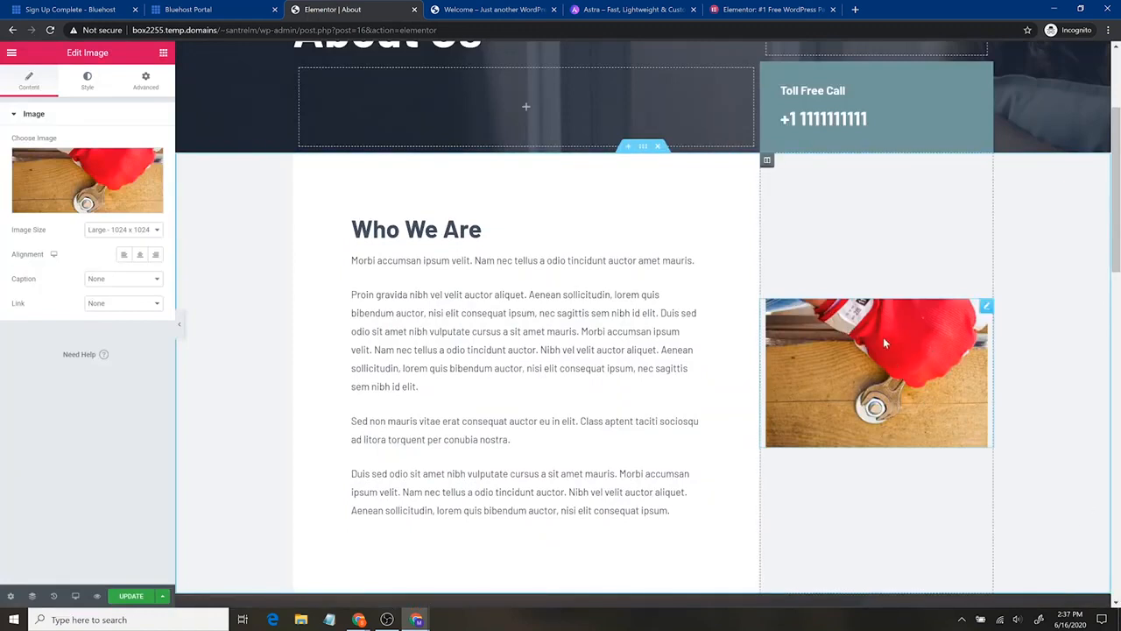
- Try the Full and Thumbnail sizes on the wrench image and return it to Large - 1024 x 1024
left_click(122, 229)
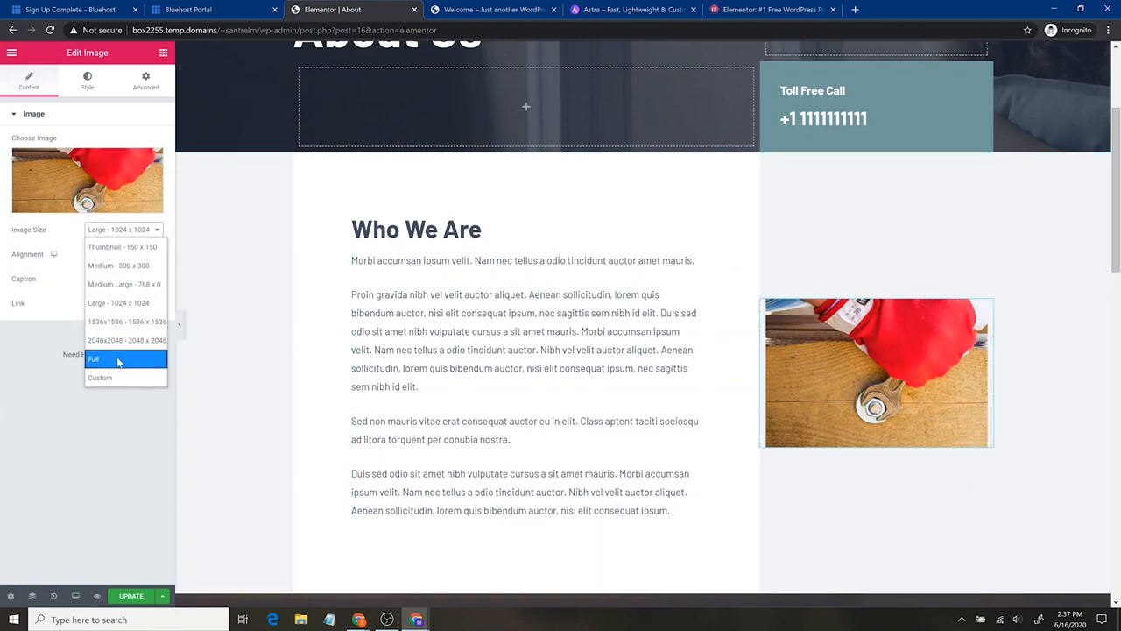
left_click(119, 360)
left_click(126, 235)
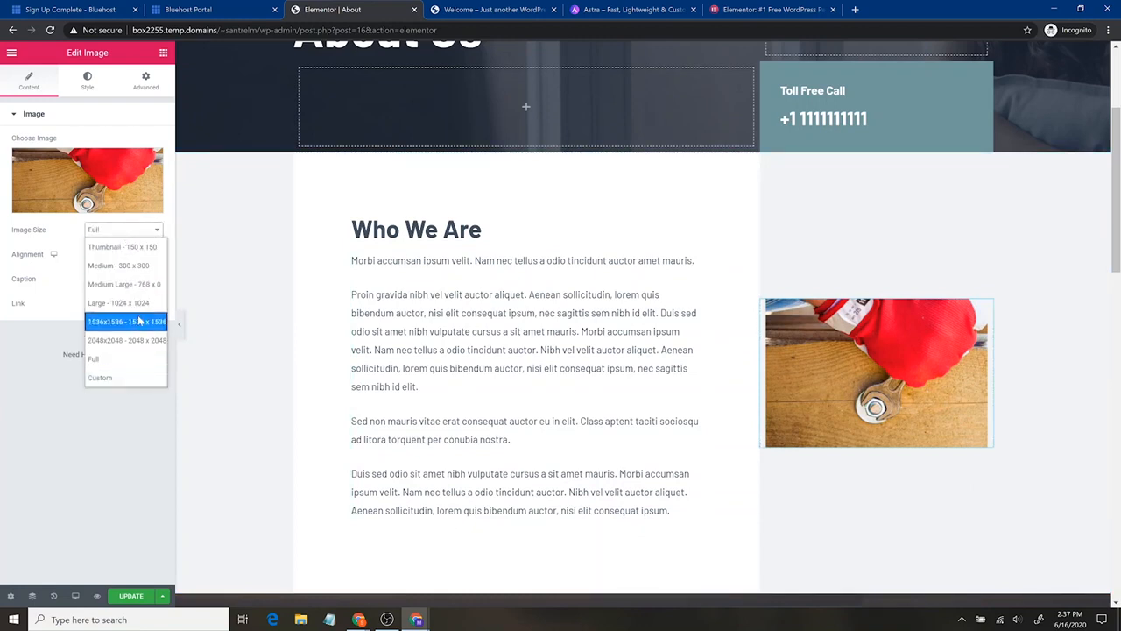
left_click(136, 251)
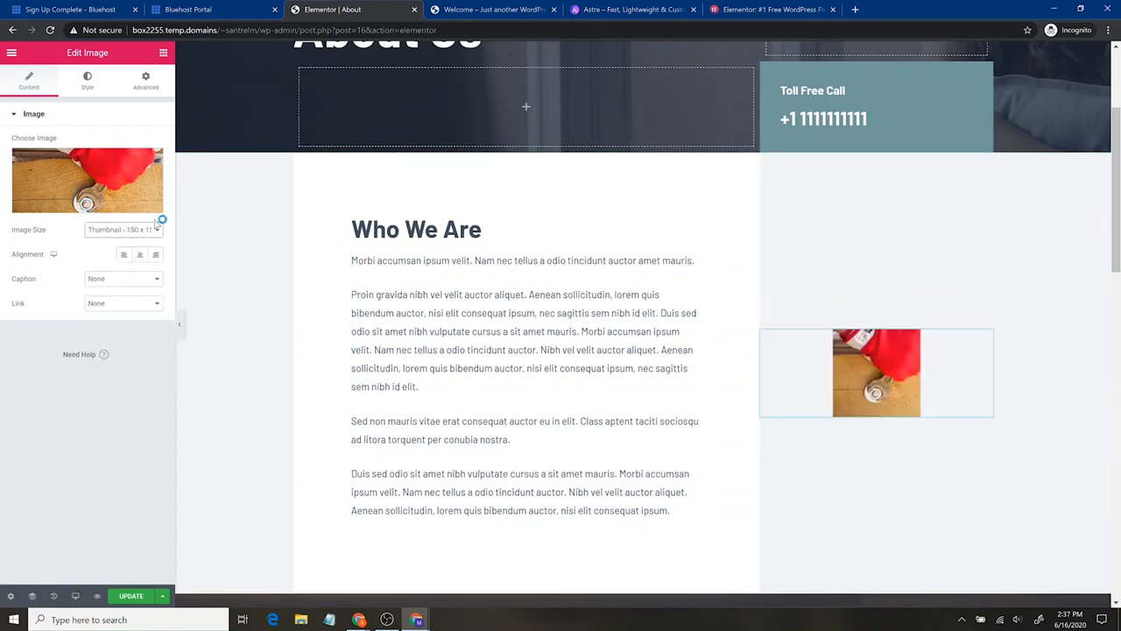
left_click(140, 233)
left_click(134, 307)
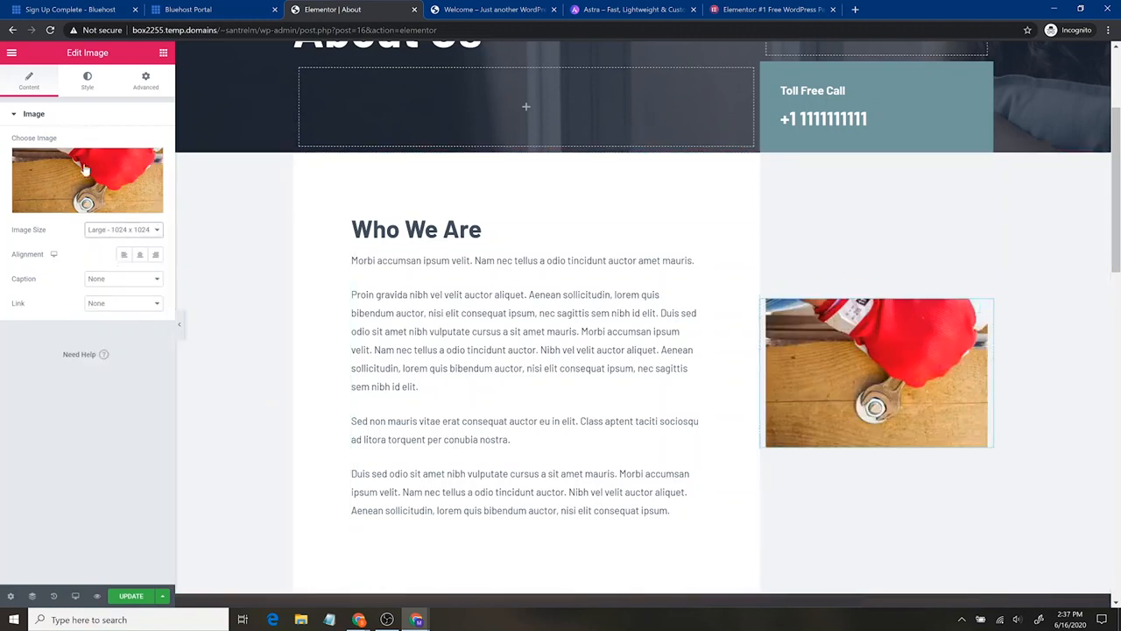
- Look through the About page's remaining sections and return to the Who We Are section
mouse_move(56, 180)
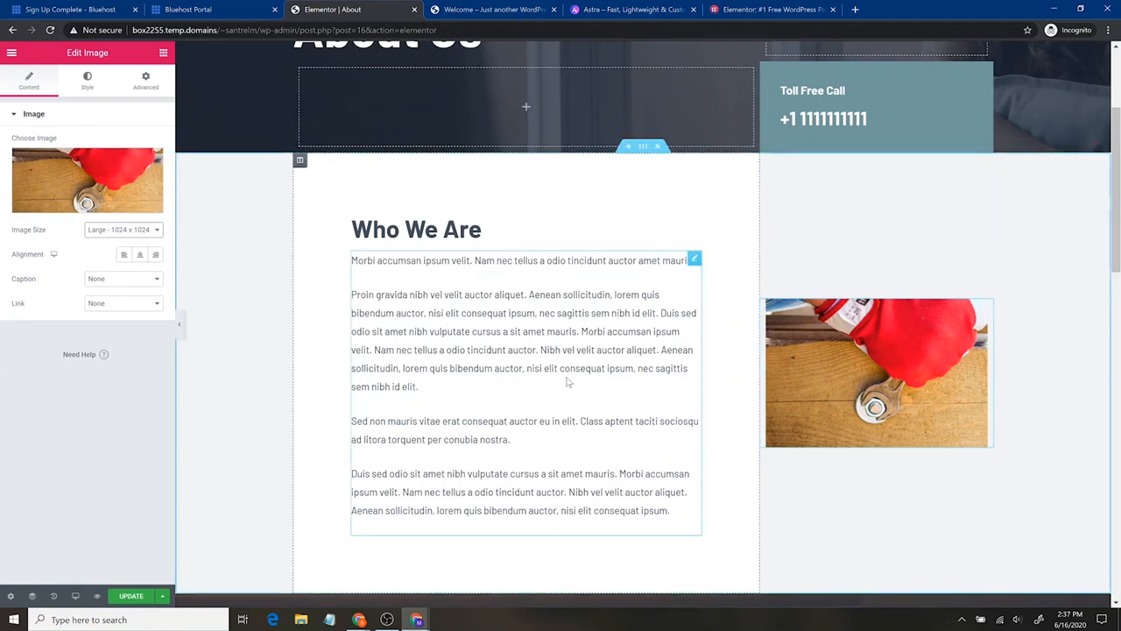
scroll(564, 343, "down", 6)
scroll(523, 105, "up", 8)
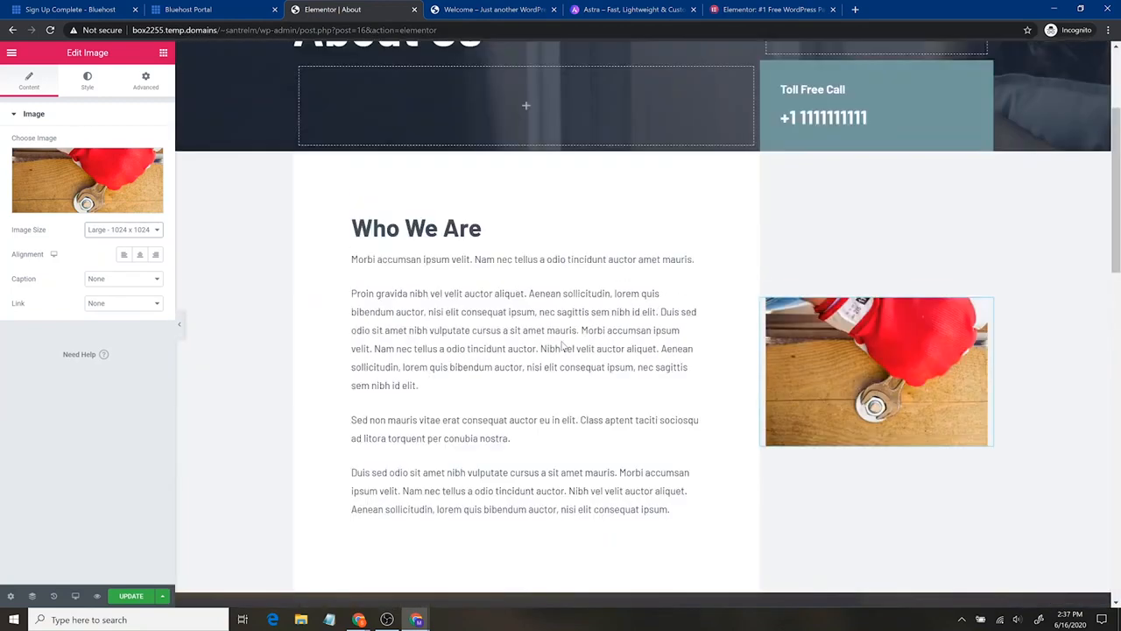
scroll(546, 400, "down", 15)
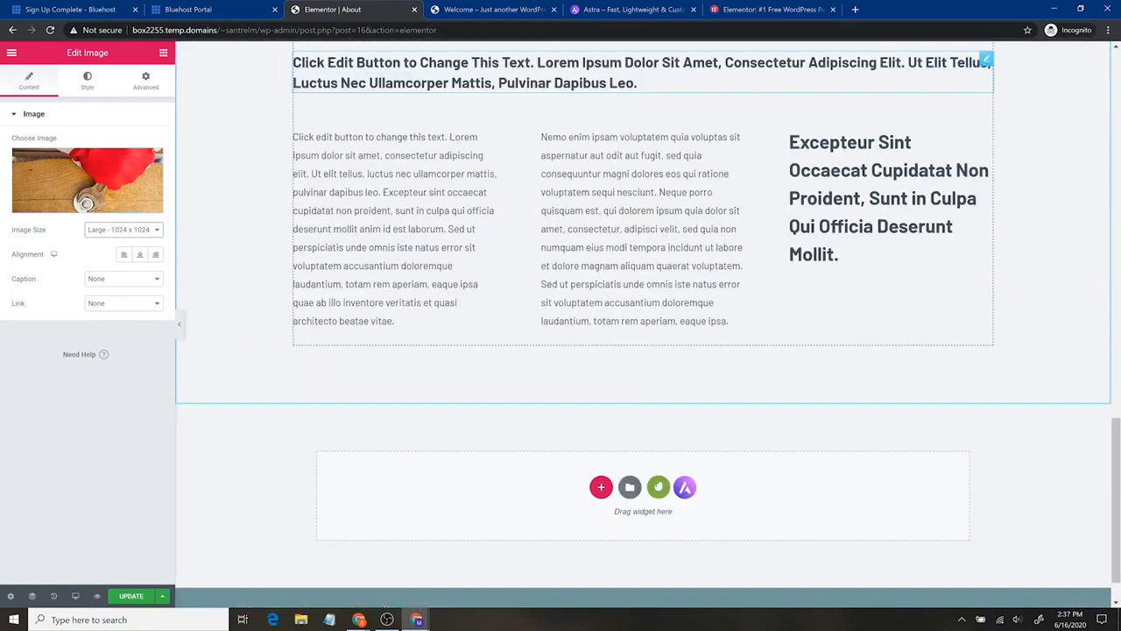
scroll(639, 334, "up", 2)
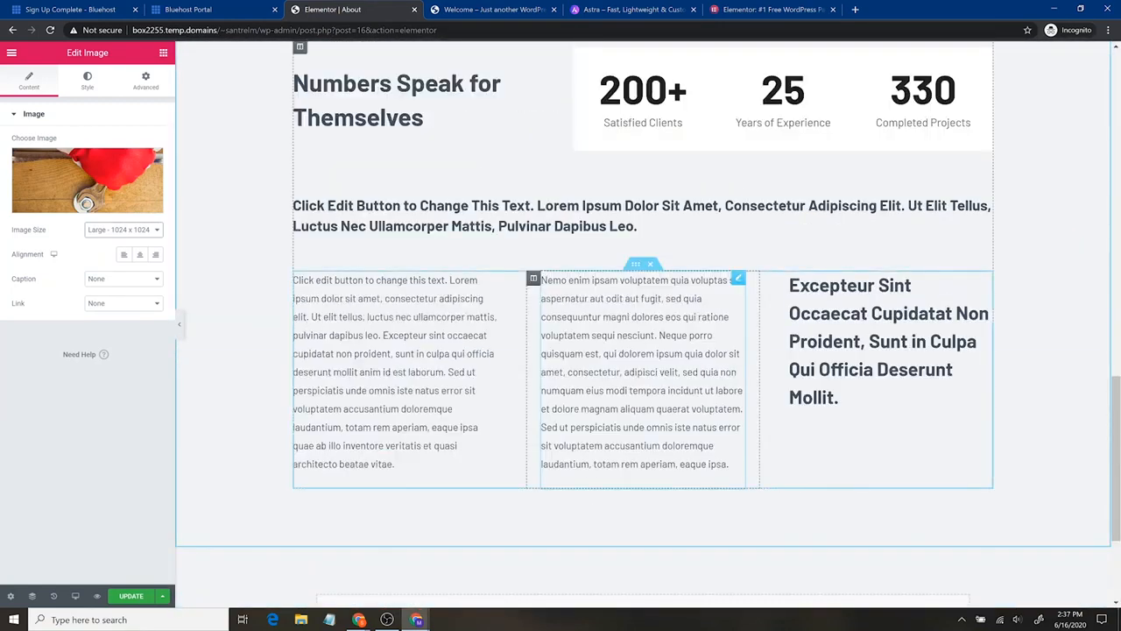
scroll(519, 395, "up", 9)
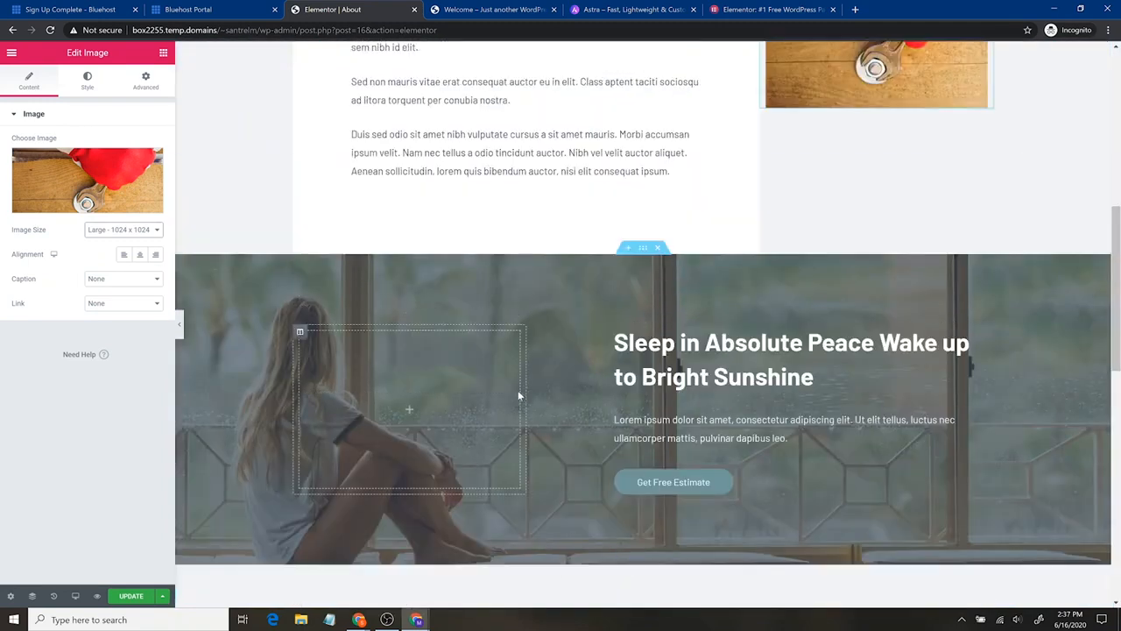
scroll(507, 399, "up", 2)
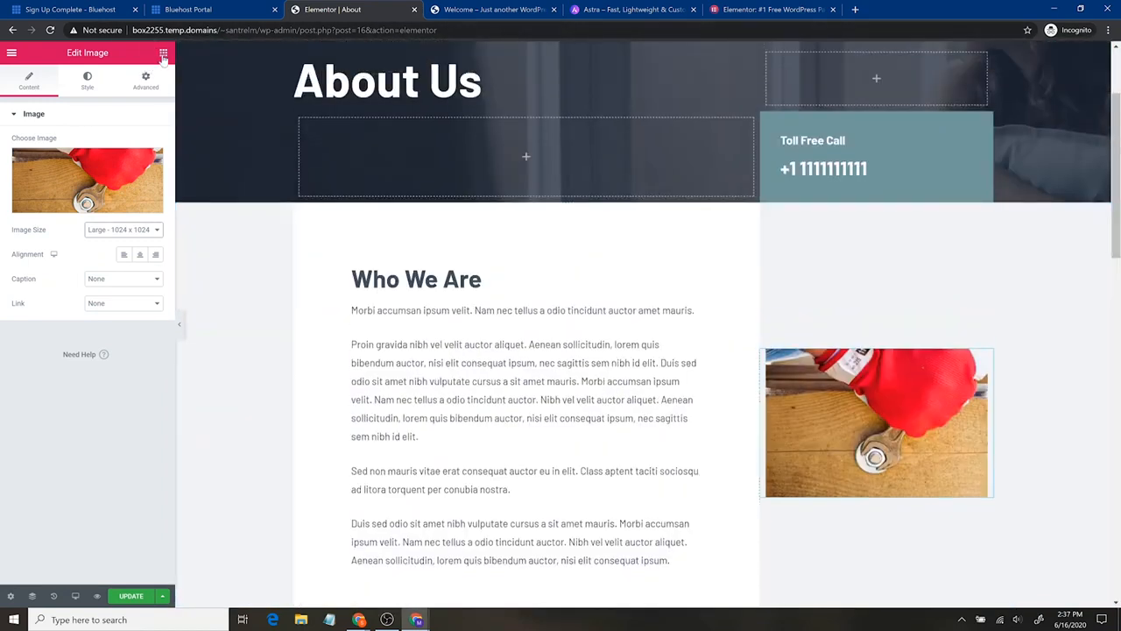
- Browse the available Elementor widgets and insert a Divider between the Who We Are heading and its body text
left_click(162, 56)
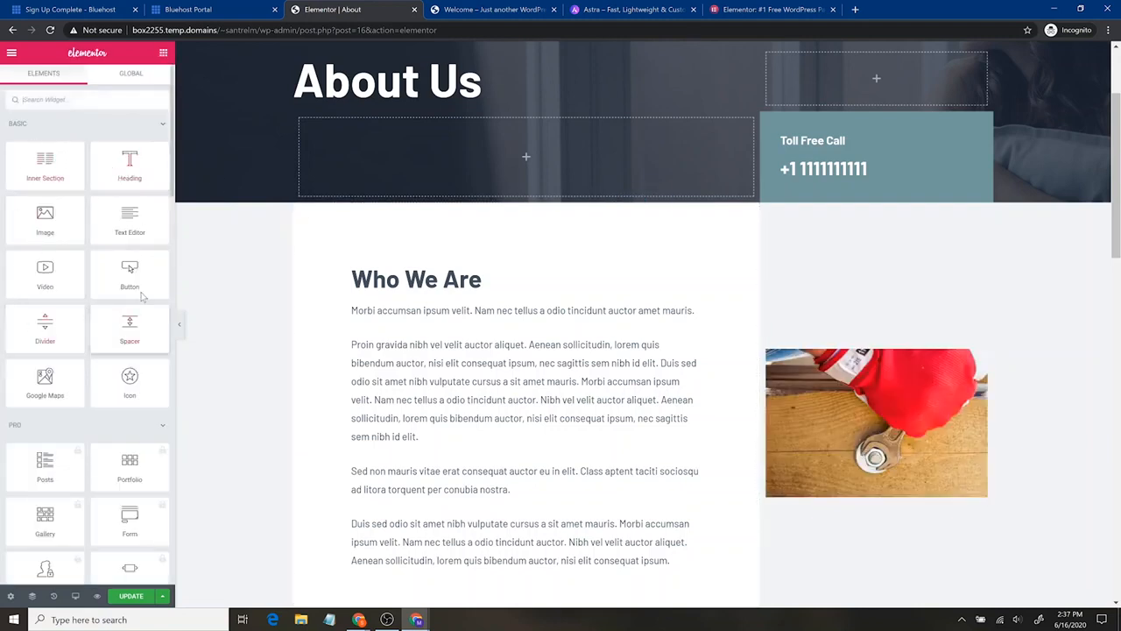
scroll(96, 215, "down", 5)
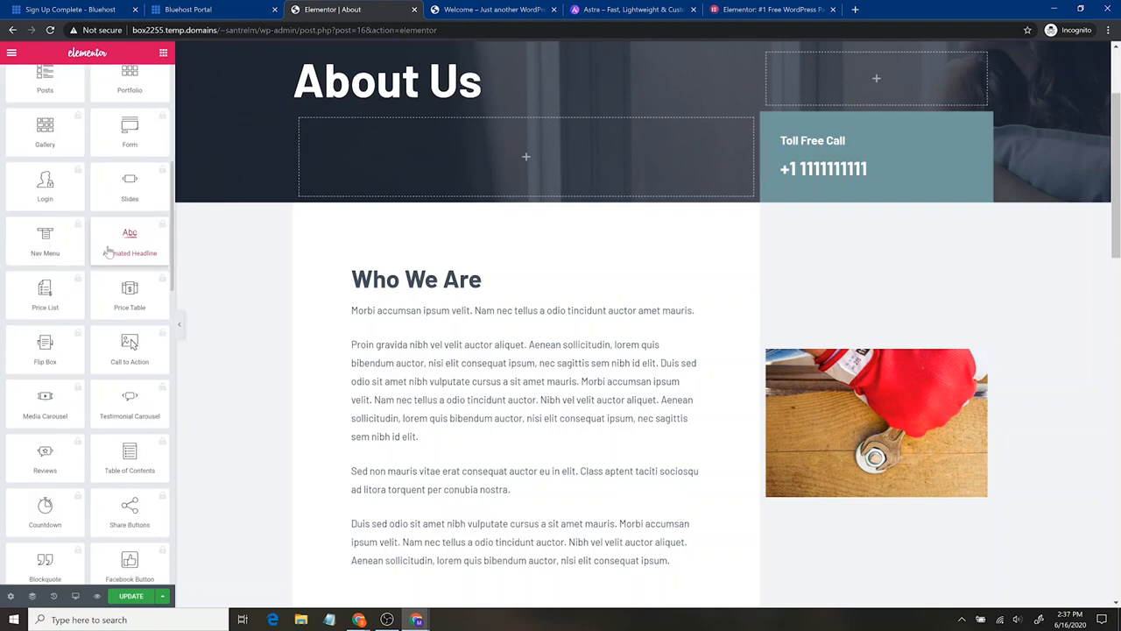
scroll(79, 277, "up", 5)
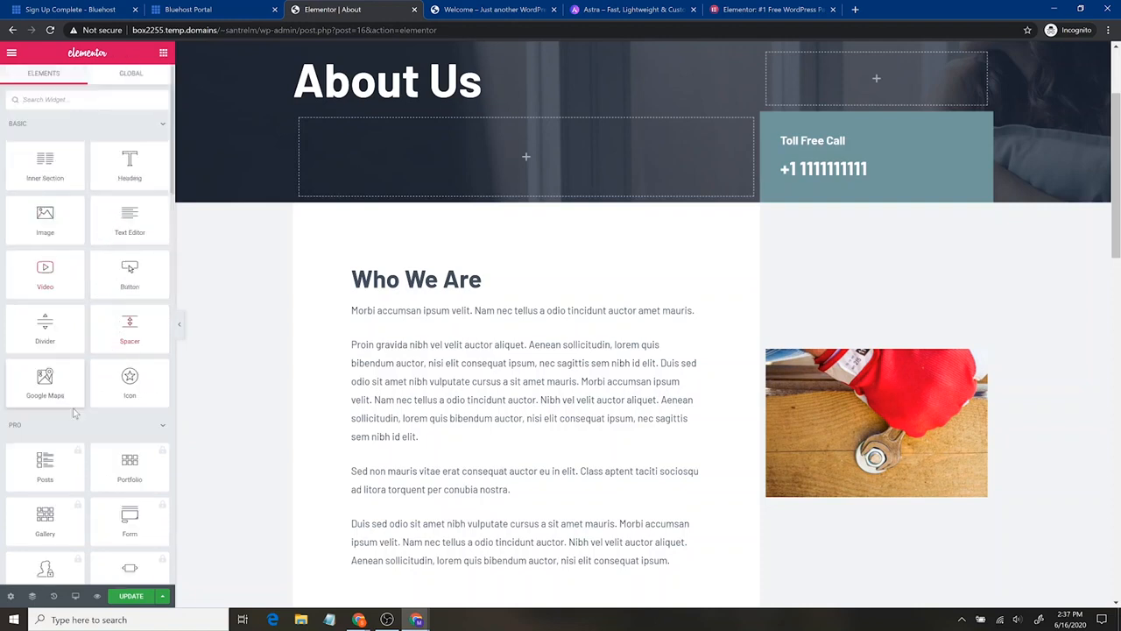
scroll(88, 426, "down", 5)
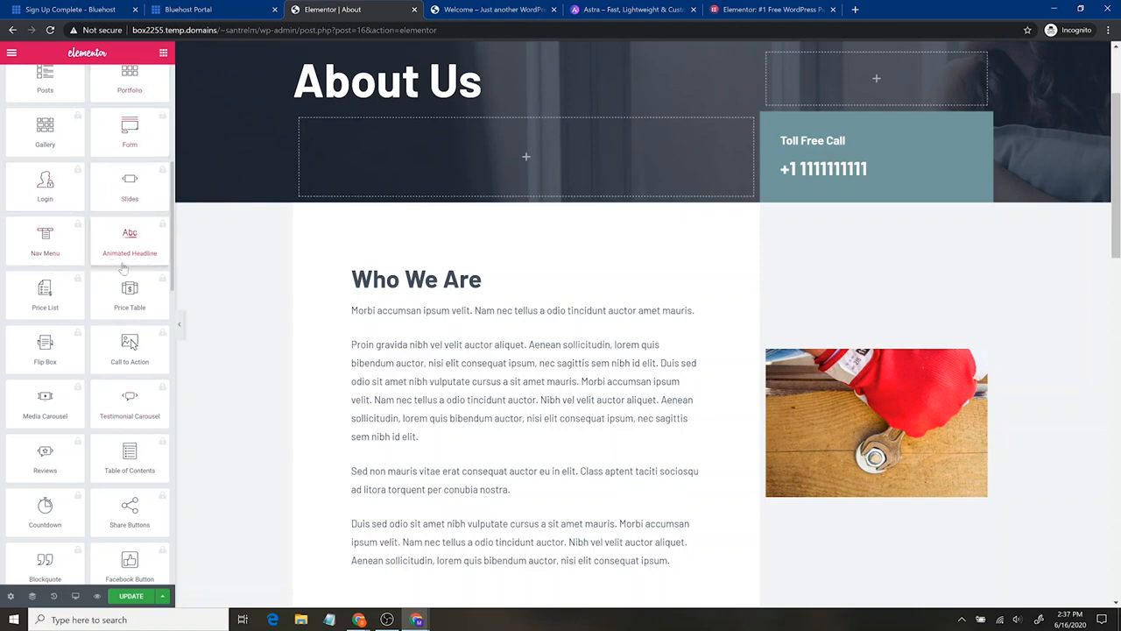
scroll(132, 350, "down", 5)
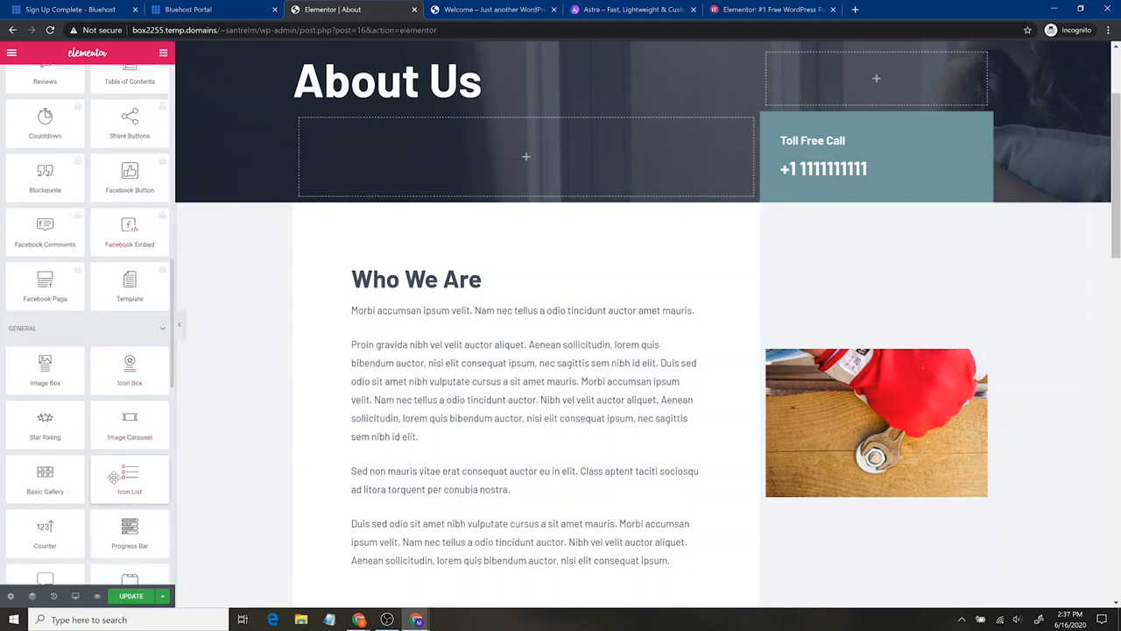
scroll(129, 290, "up", 10)
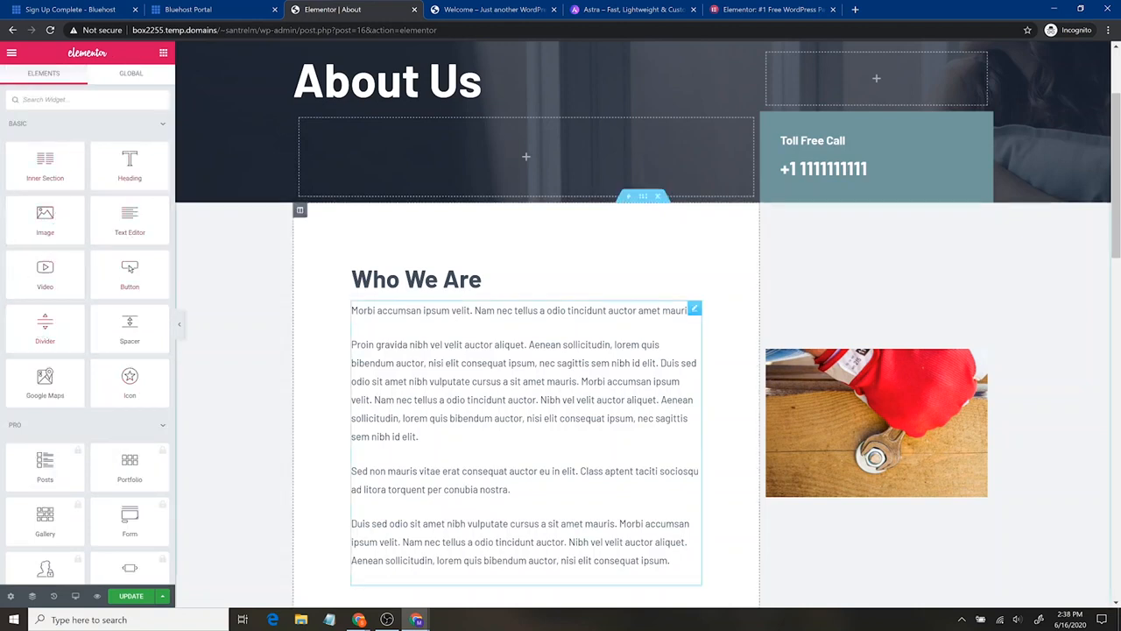
left_click_drag(44, 326, 398, 290)
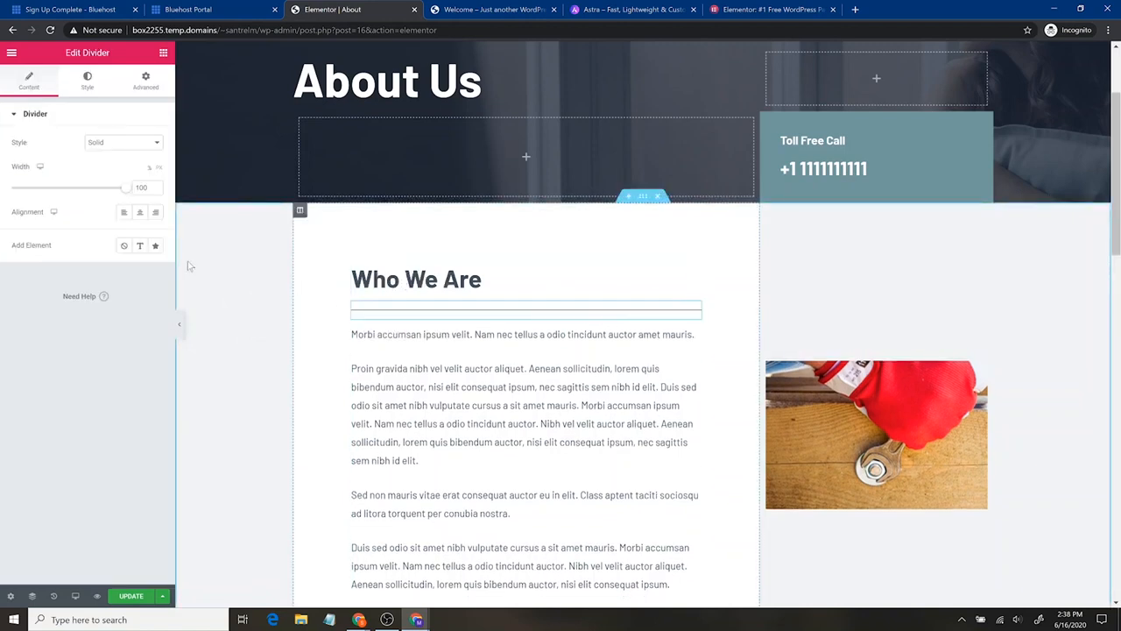
- Set the divider's style to Double and its weight to 6.1
left_click(151, 144)
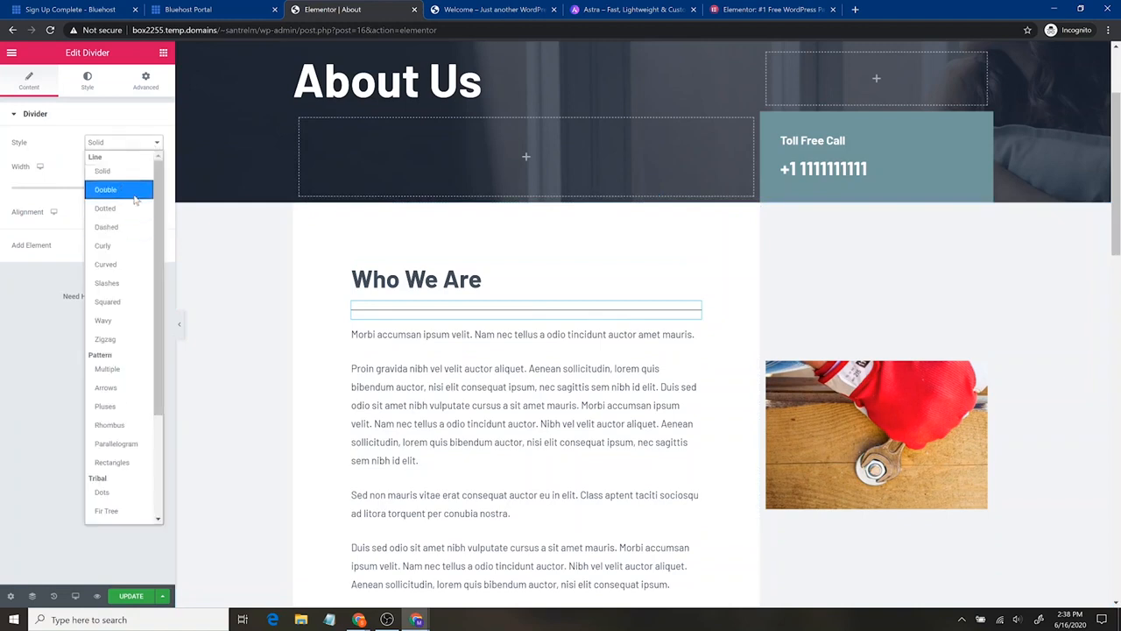
left_click(114, 188)
left_click(141, 151)
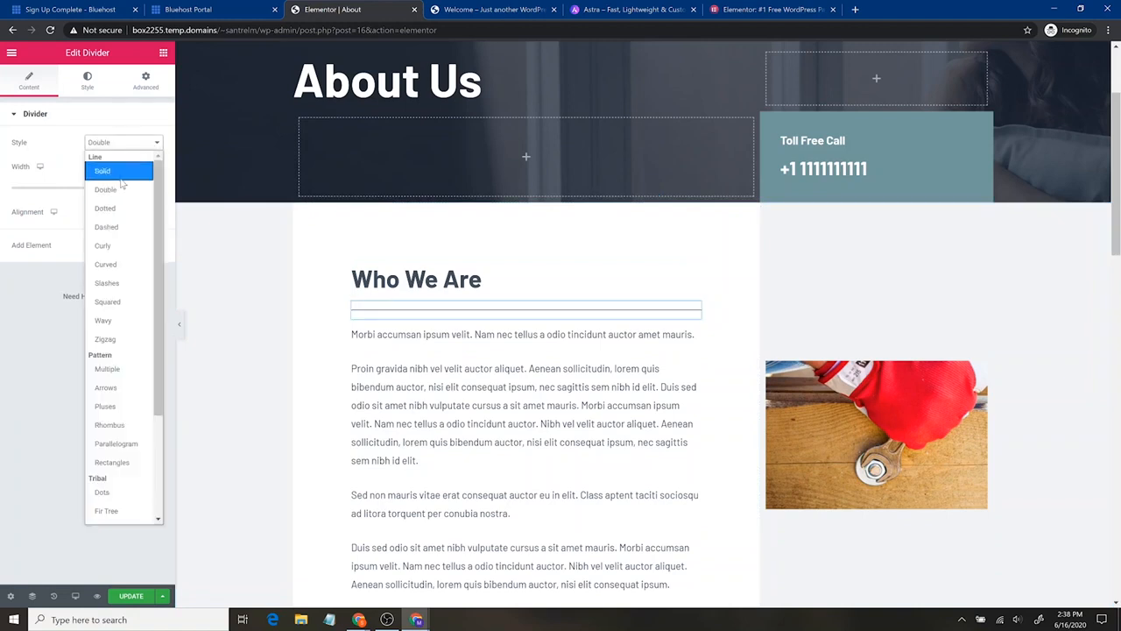
left_click(87, 76)
left_click(87, 76)
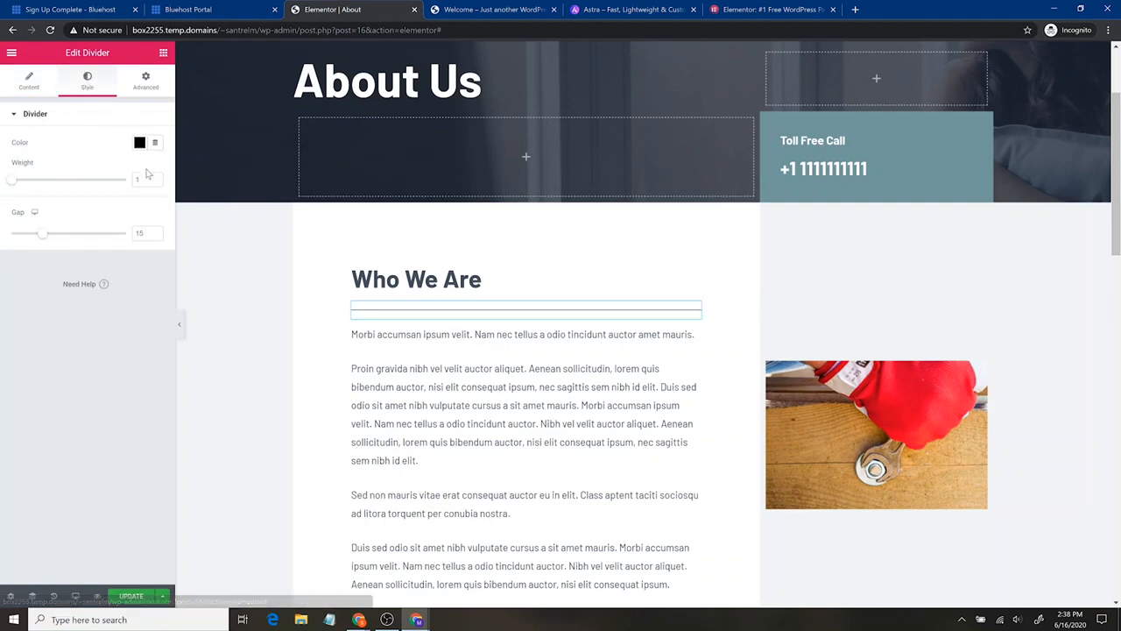
left_click(22, 180)
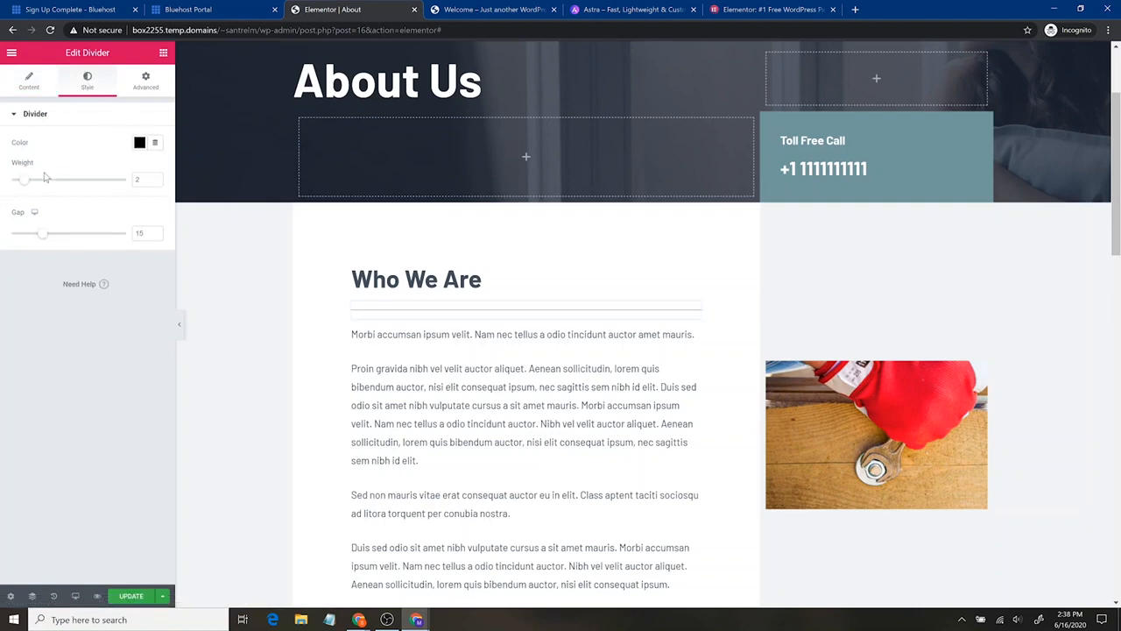
left_click_drag(19, 182, 76, 180)
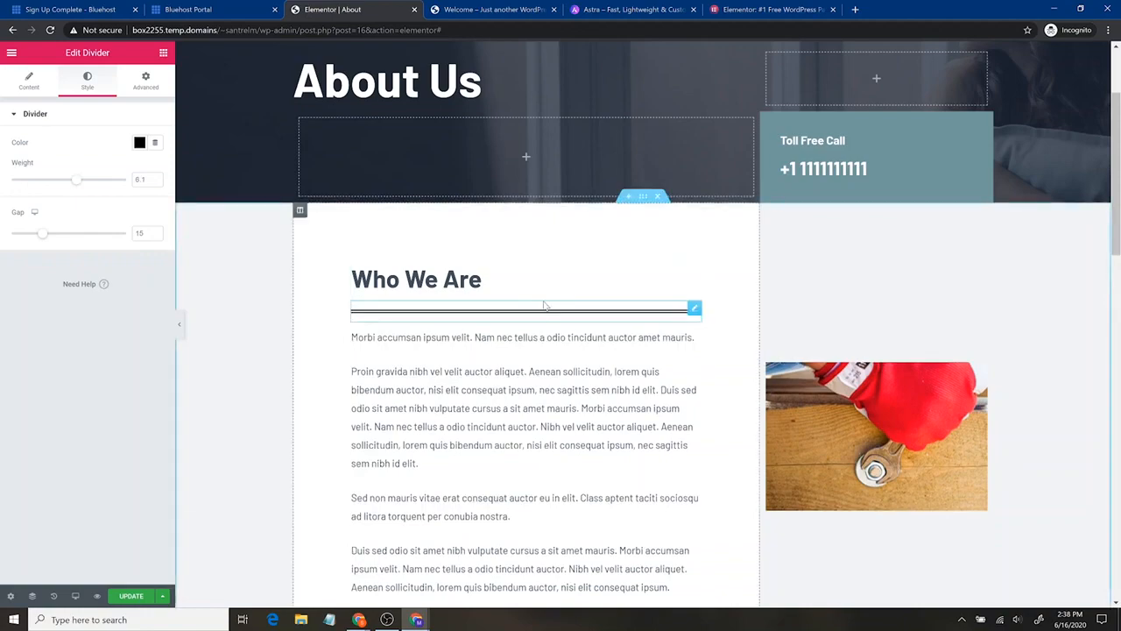
- Insert the free Contact (with Map) block from the Envato template library at the end of the About page
scroll(655, 383, "down", 15)
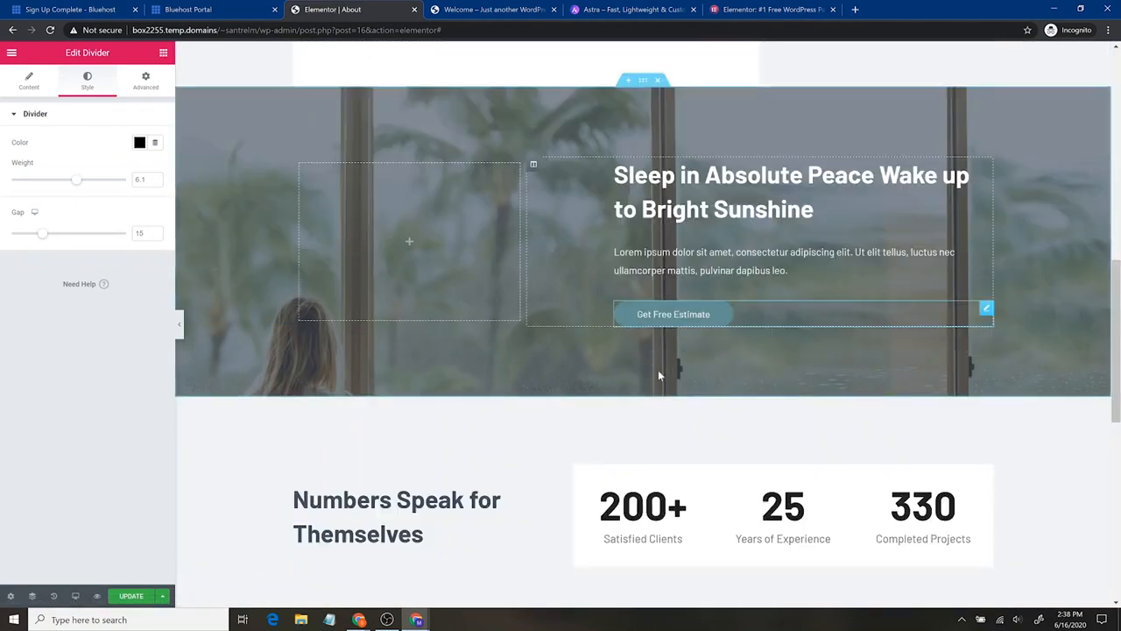
scroll(674, 310, "down", 2)
scroll(673, 308, "up", 16)
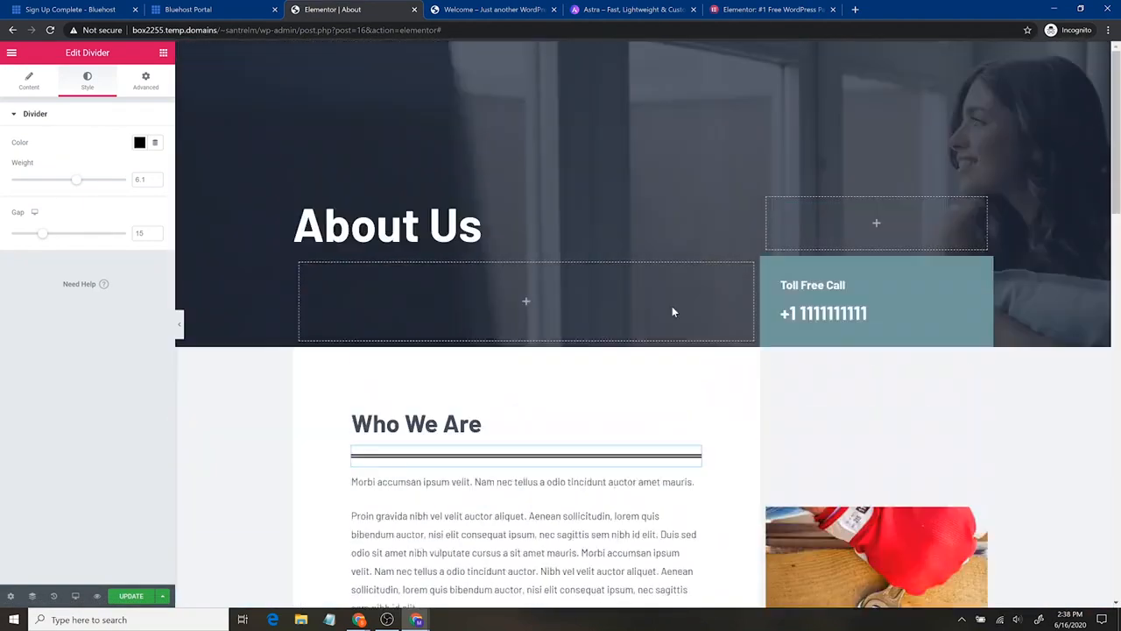
scroll(666, 320, "down", 14)
scroll(659, 329, "down", 2)
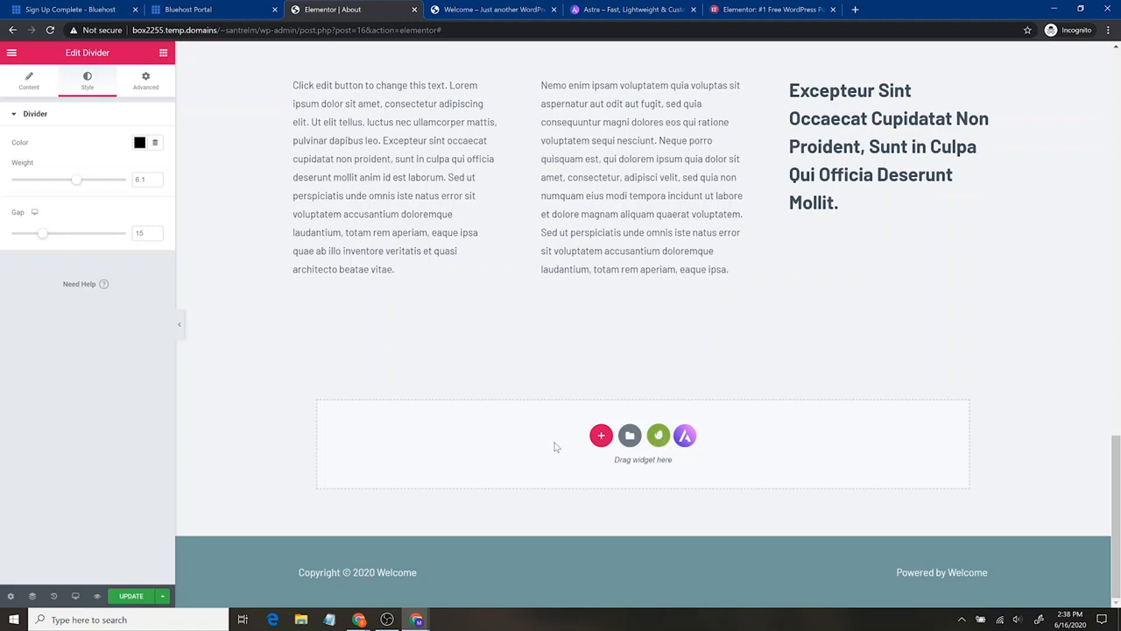
left_click(658, 436)
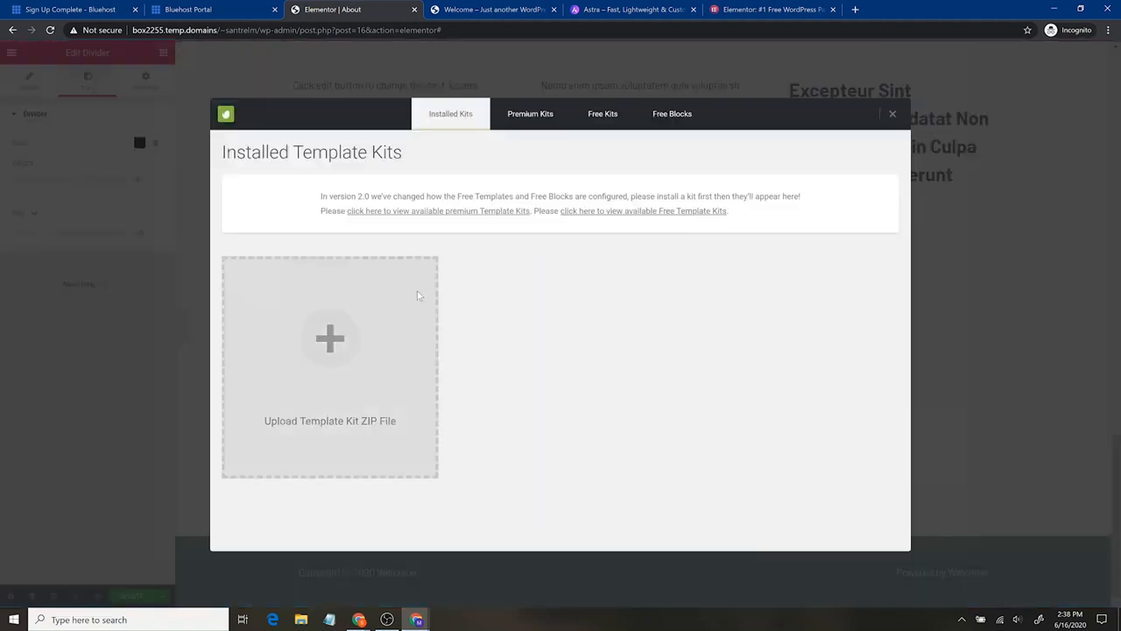
left_click(545, 118)
left_click(601, 114)
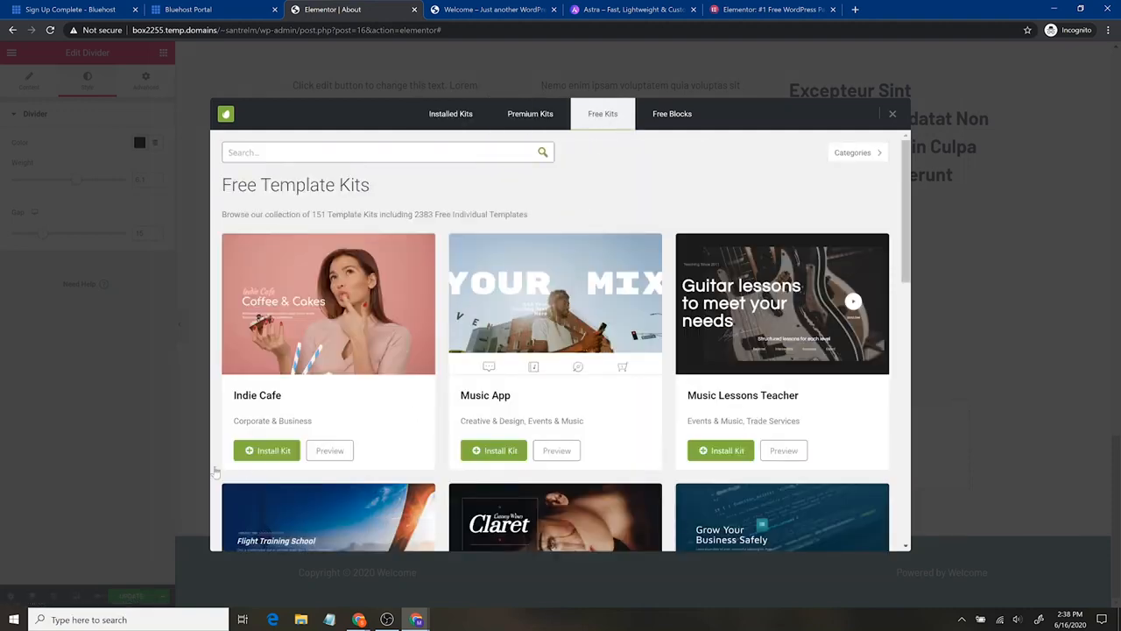
left_click(671, 114)
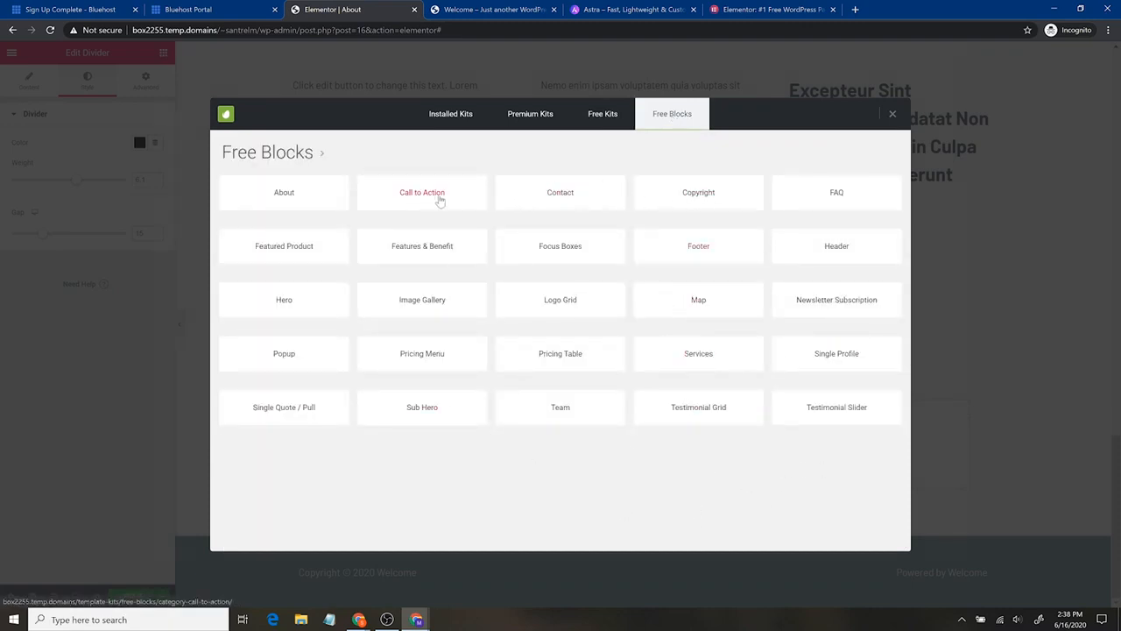
left_click(547, 197)
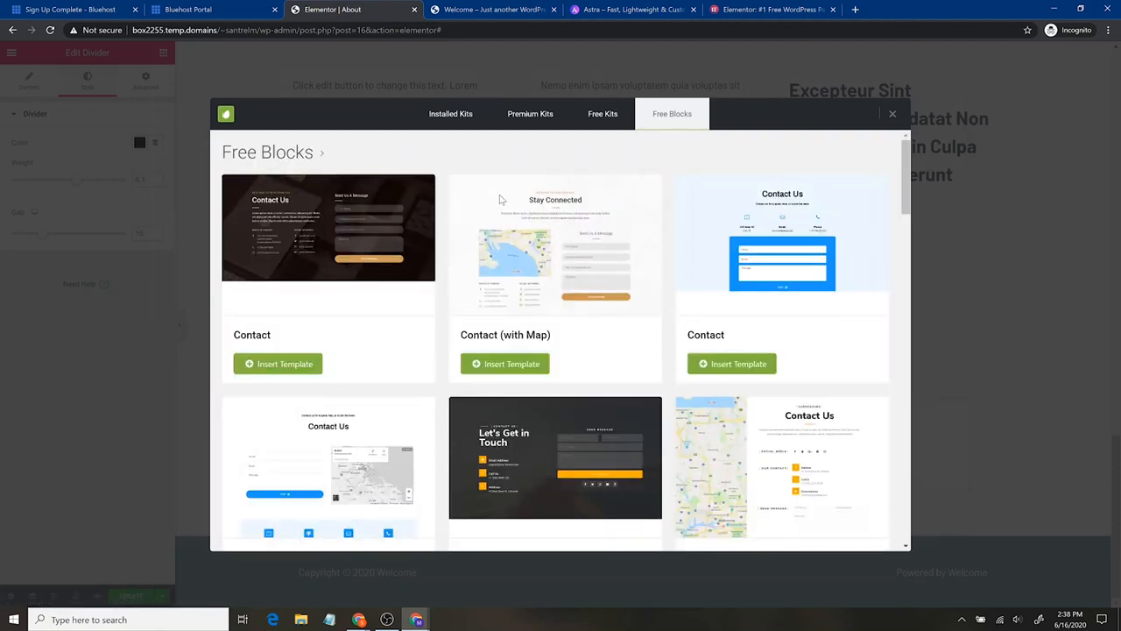
left_click(537, 368)
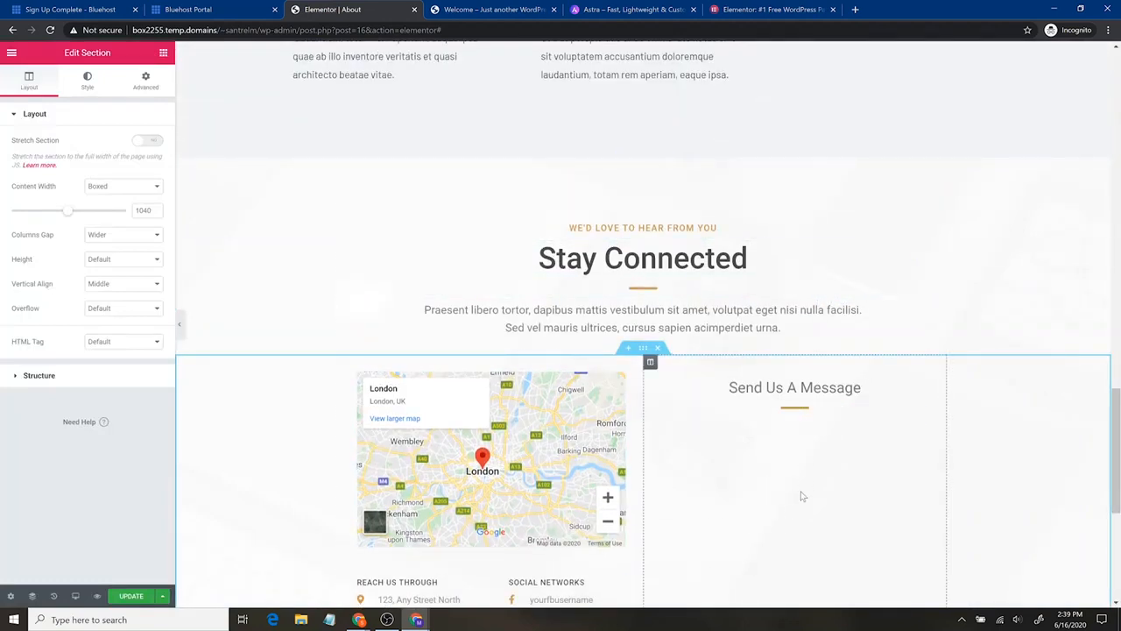
- Review the added Stay Connected section, update the About page, and exit the editor to the WordPress Pages list
scroll(801, 497, "down", 3)
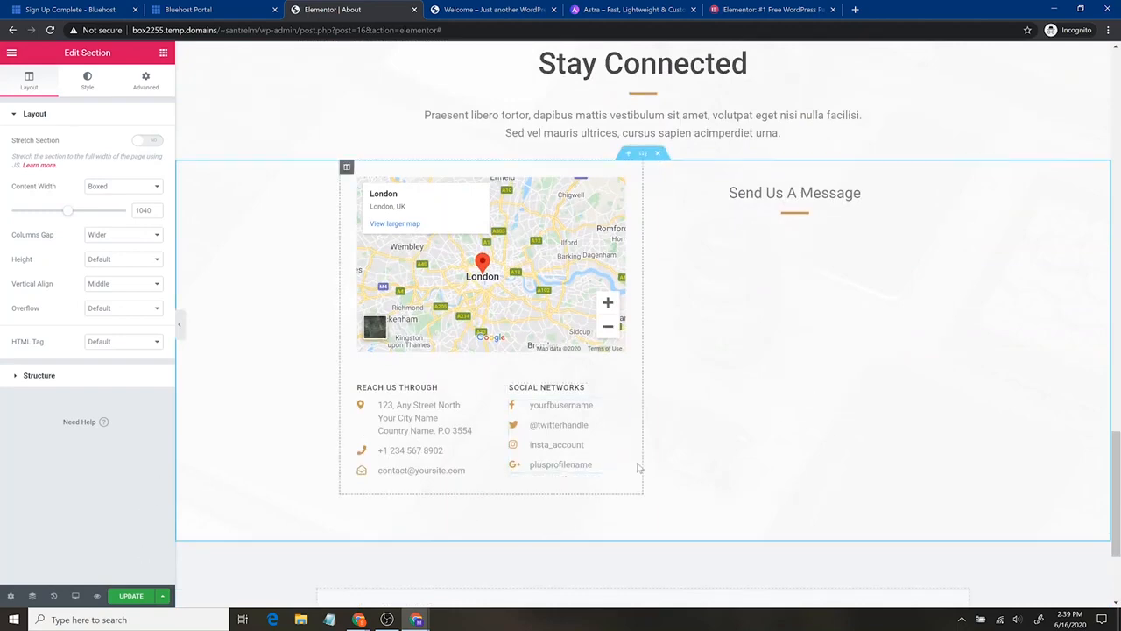
scroll(791, 446, "up", 10)
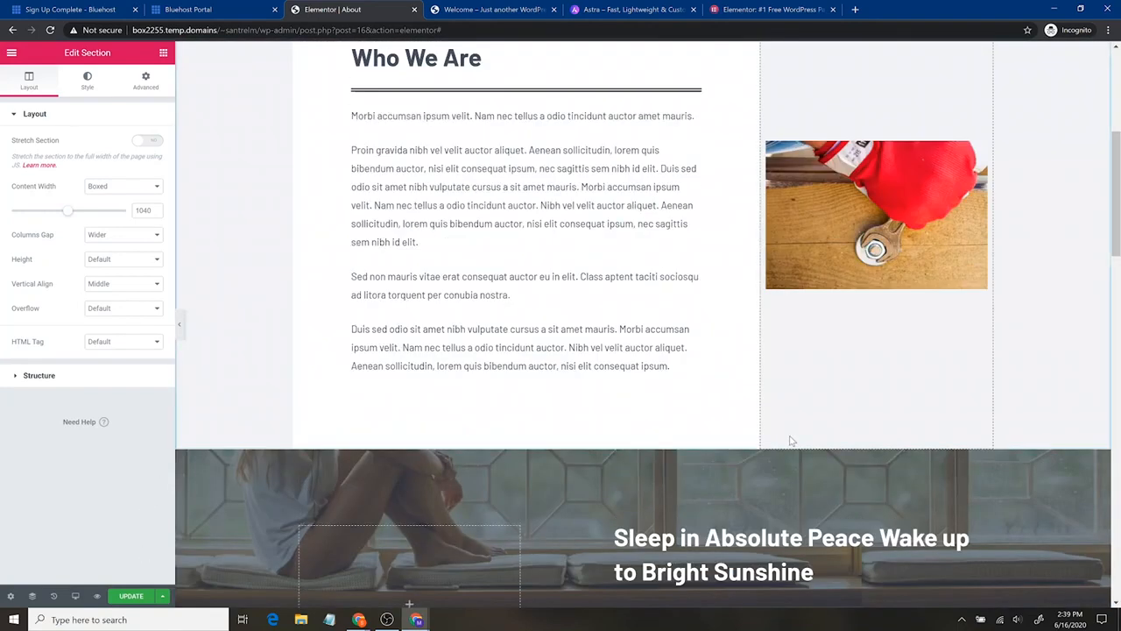
scroll(792, 442, "up", 4)
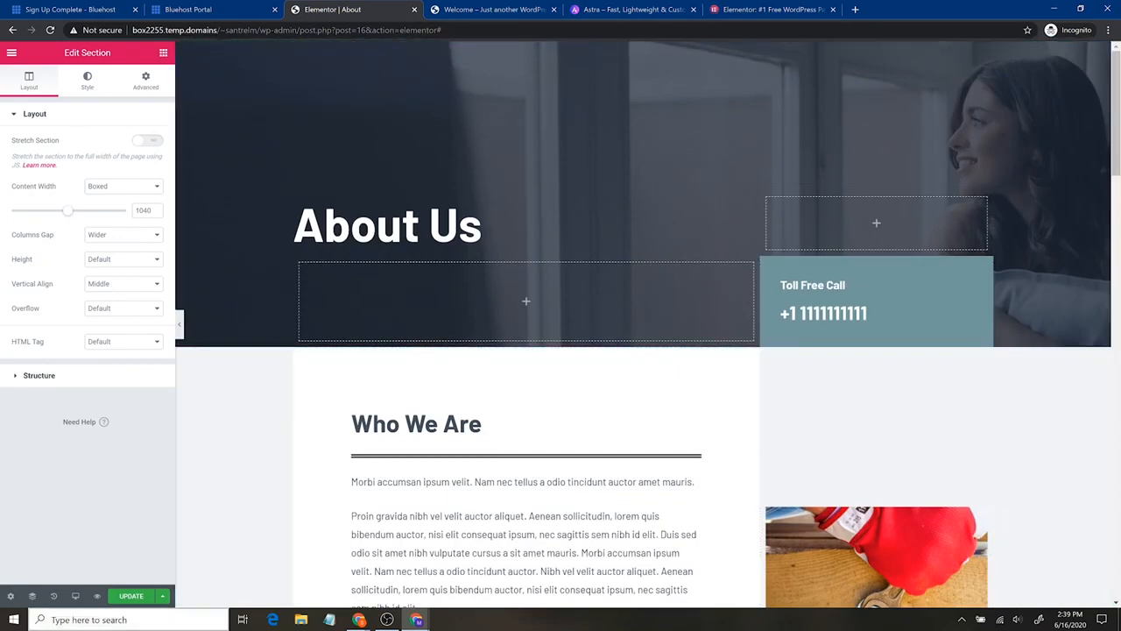
left_click(133, 597)
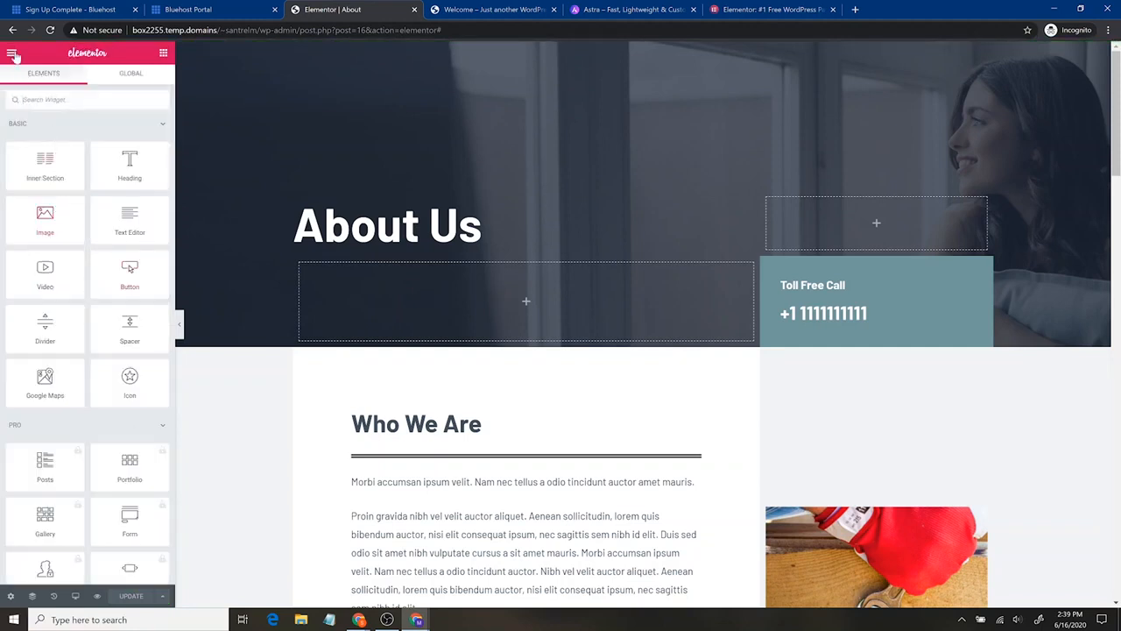
left_click(11, 52)
left_click(101, 386)
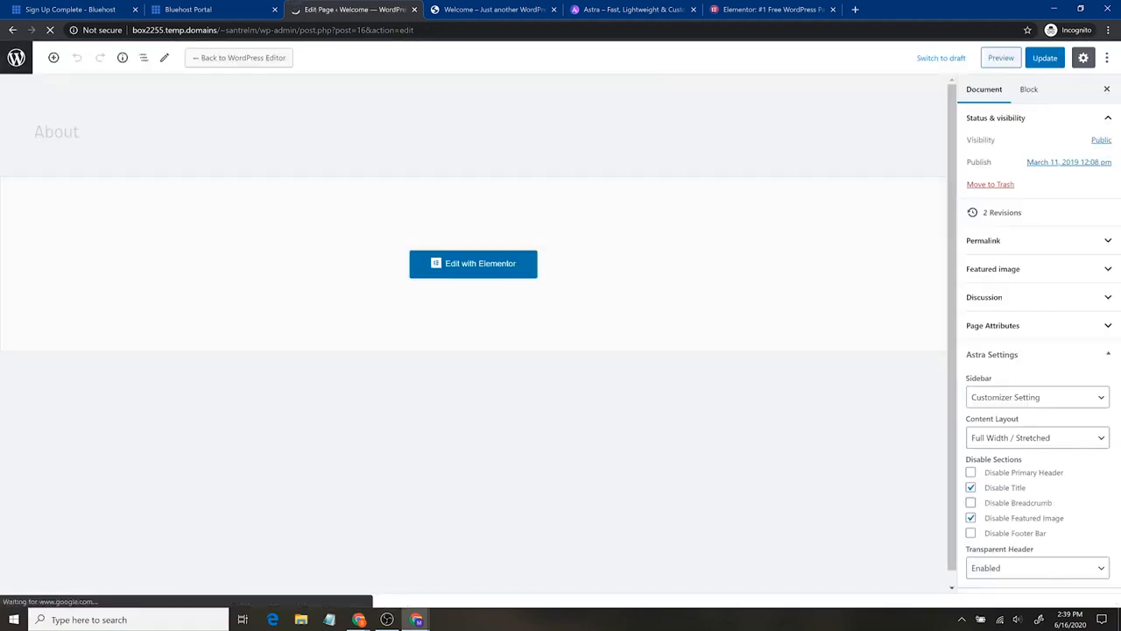
left_click(15, 61)
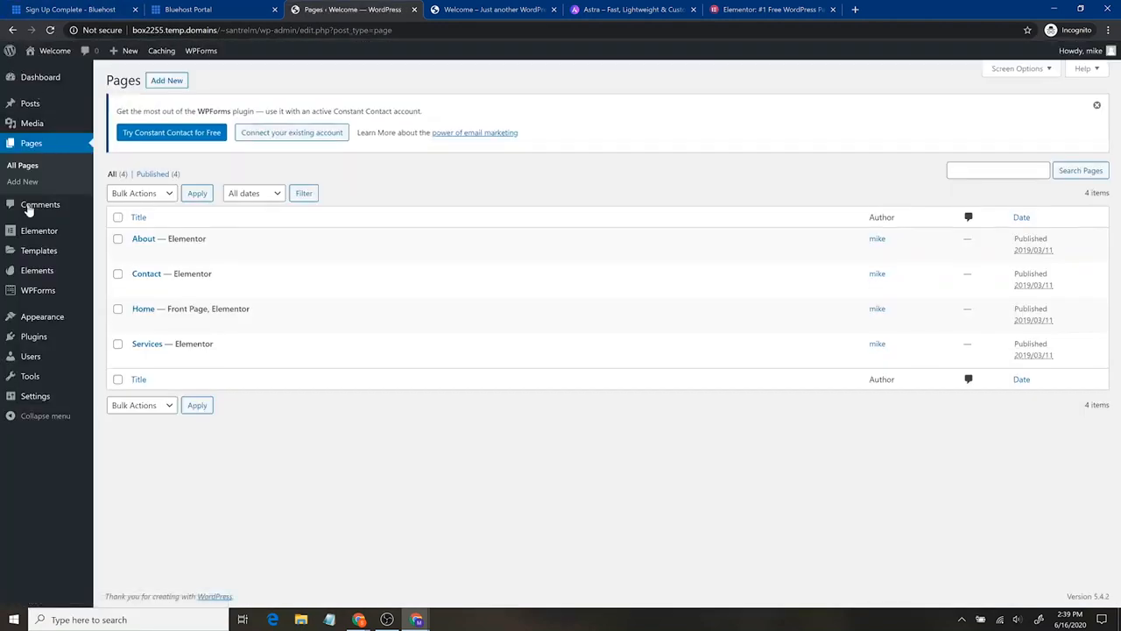
- Check the Site Title and Tagline in the WordPress General Settings
mouse_move(46, 115)
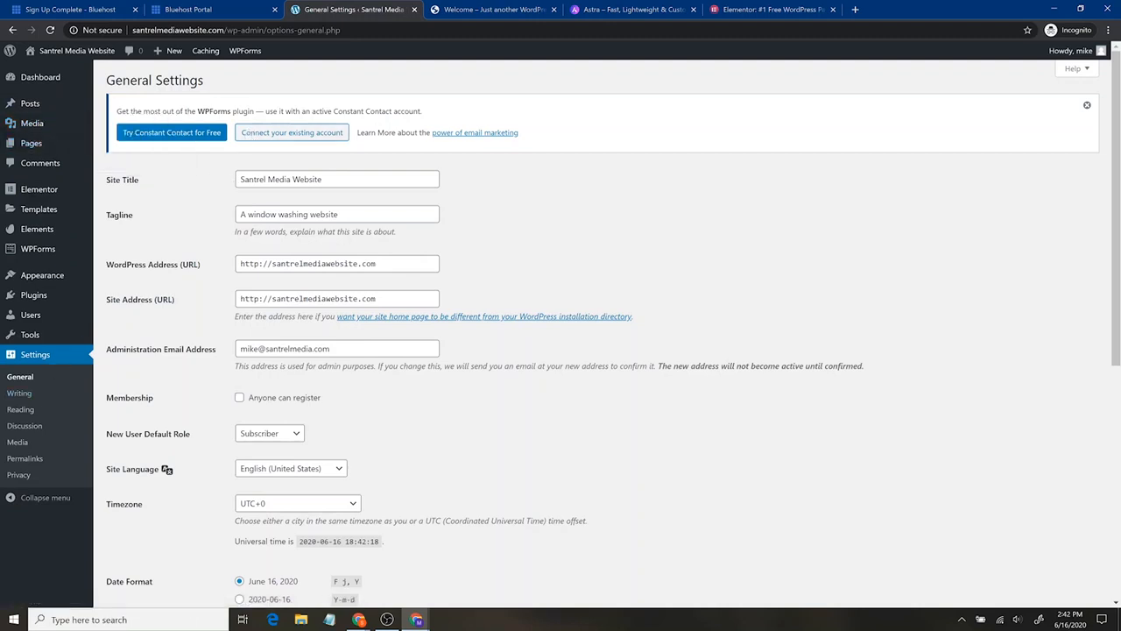
triple_click(333, 179)
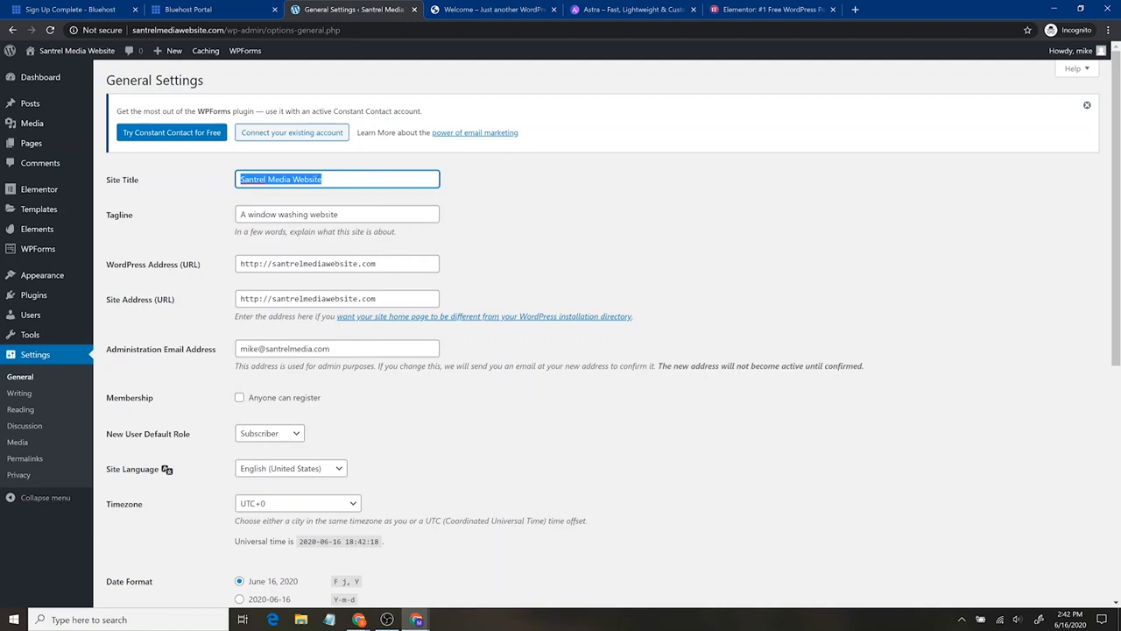
key("Tab")
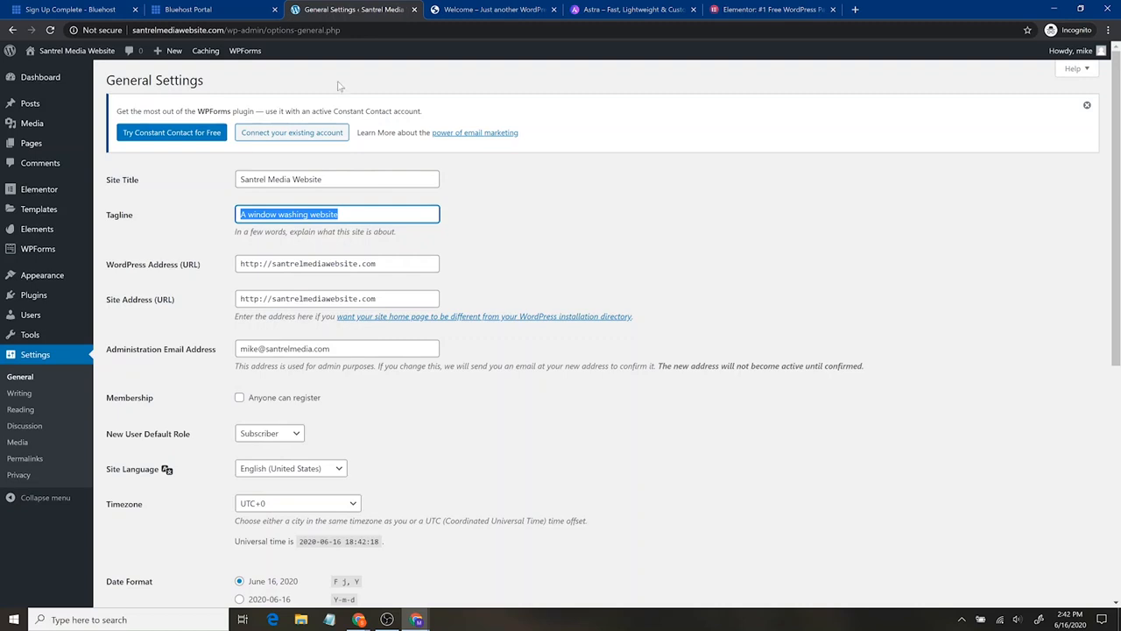
- Compare the site address selected in the Bluehost portal with the WordPress Address in the General Settings
left_click(230, 9)
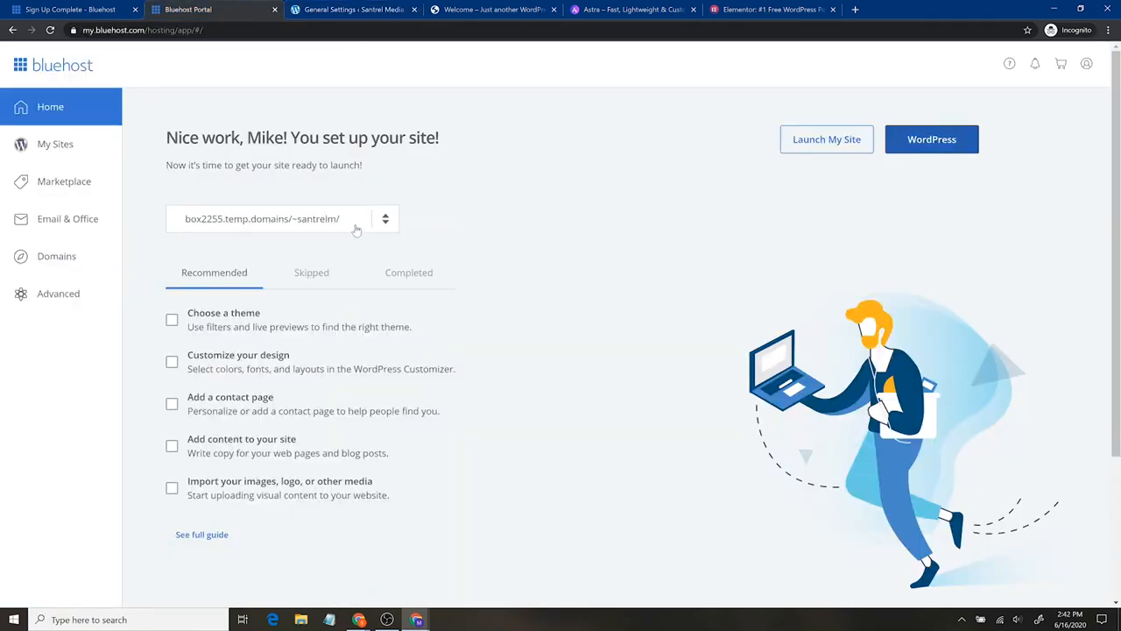
left_click(386, 222)
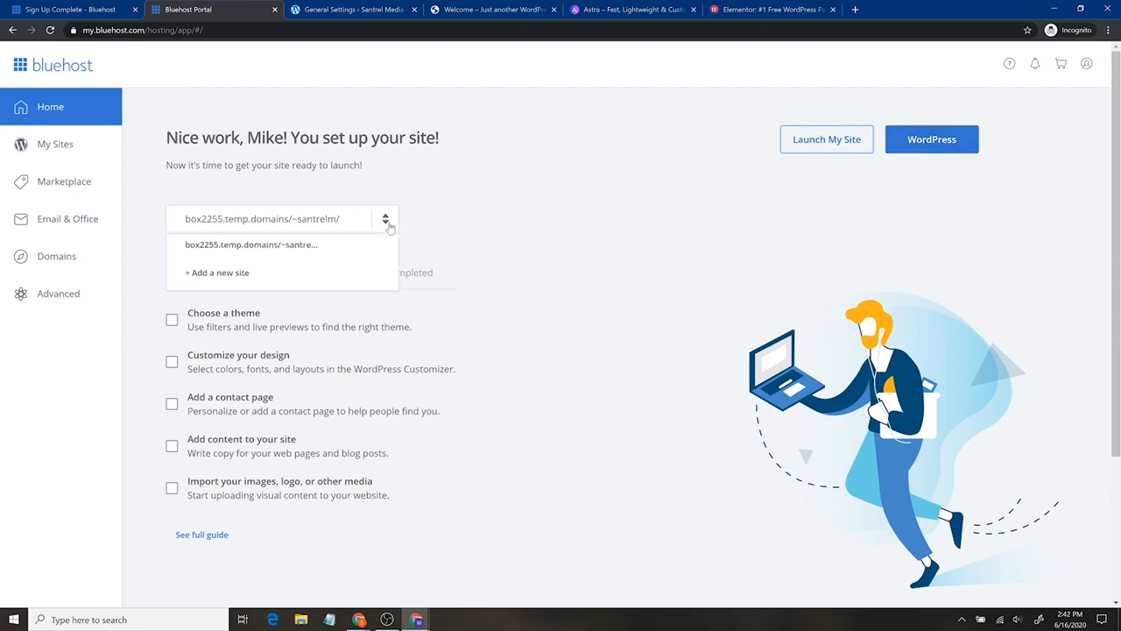
left_click(316, 11)
key("Tab")
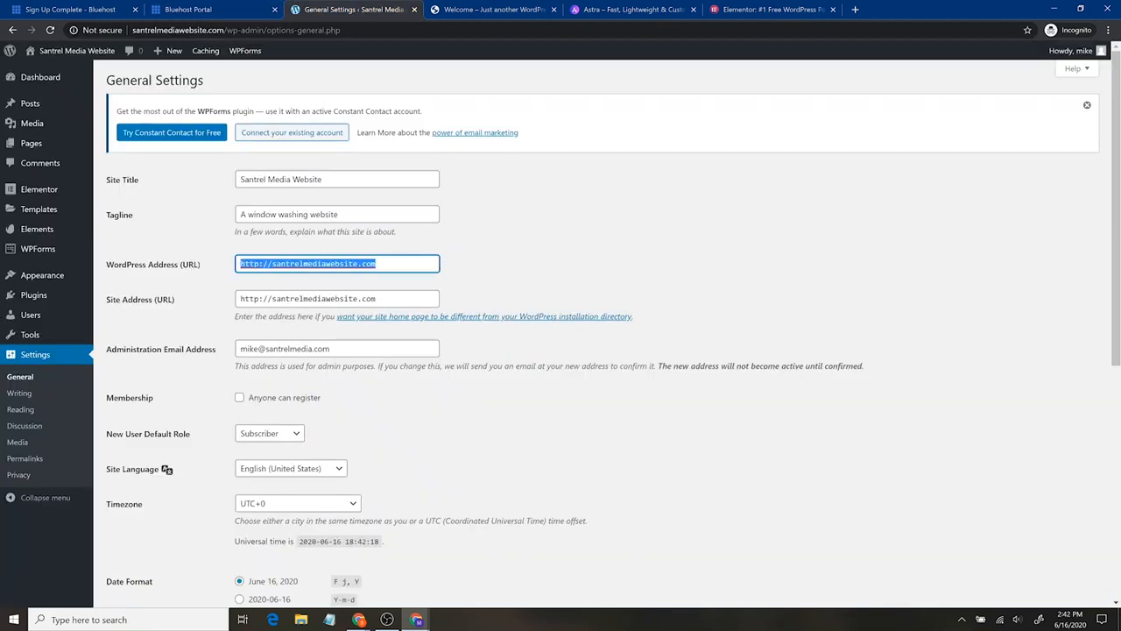
left_click(213, 269)
left_click_drag(238, 264, 378, 263)
left_click(189, 10)
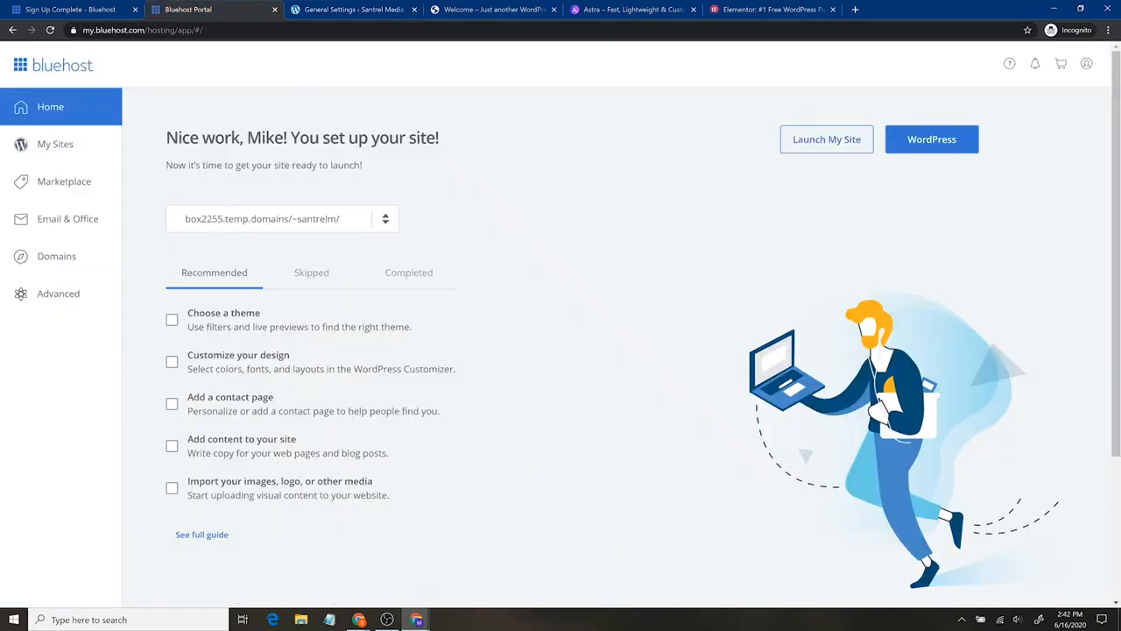
left_click(347, 11)
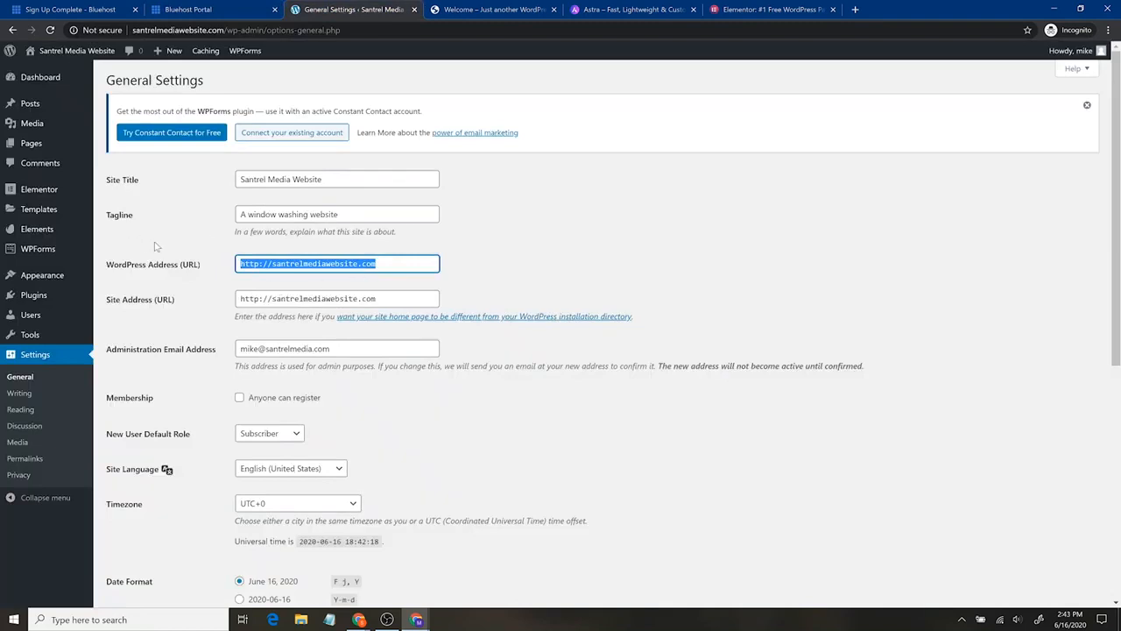
left_click(254, 264)
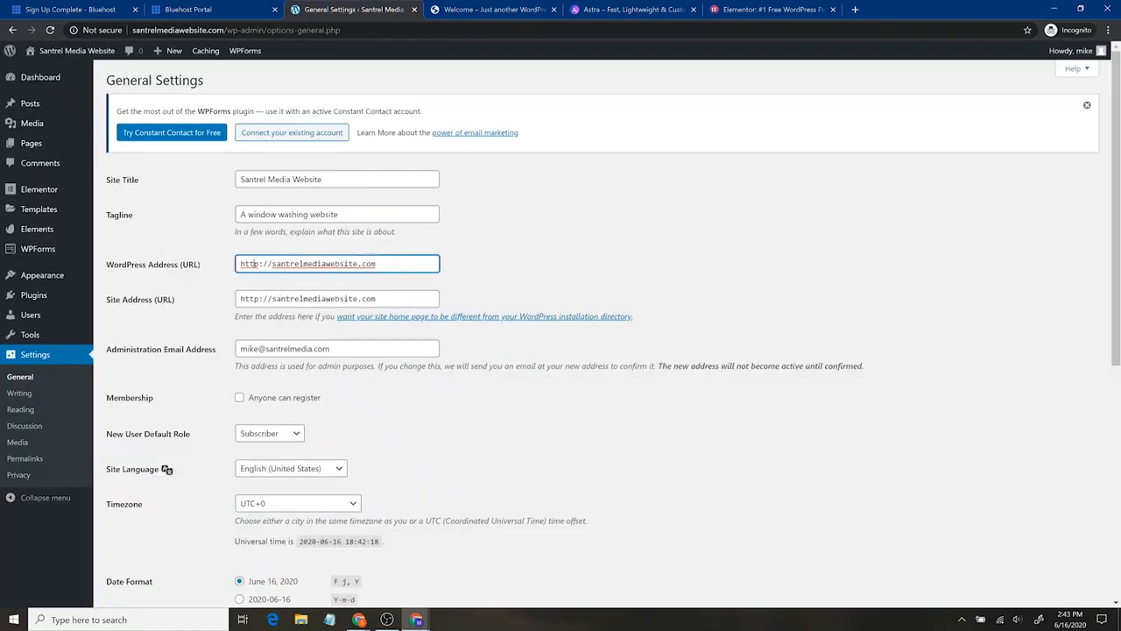
type("s")
key("Tab")
left_click(260, 298)
type("s")
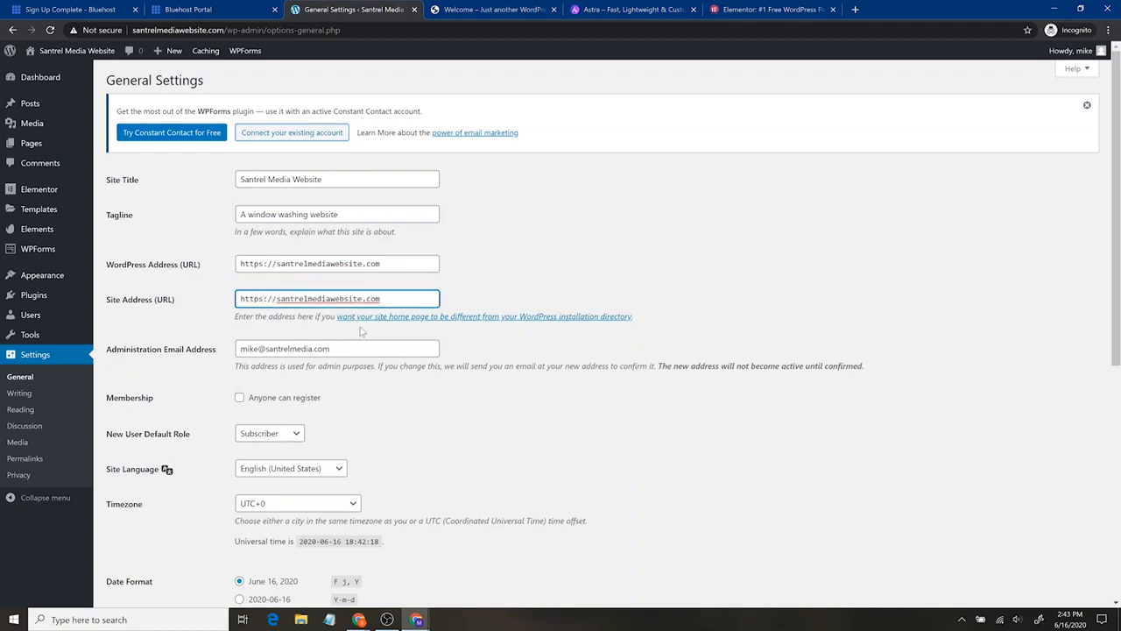
left_click(316, 365)
scroll(316, 365, "down", 2)
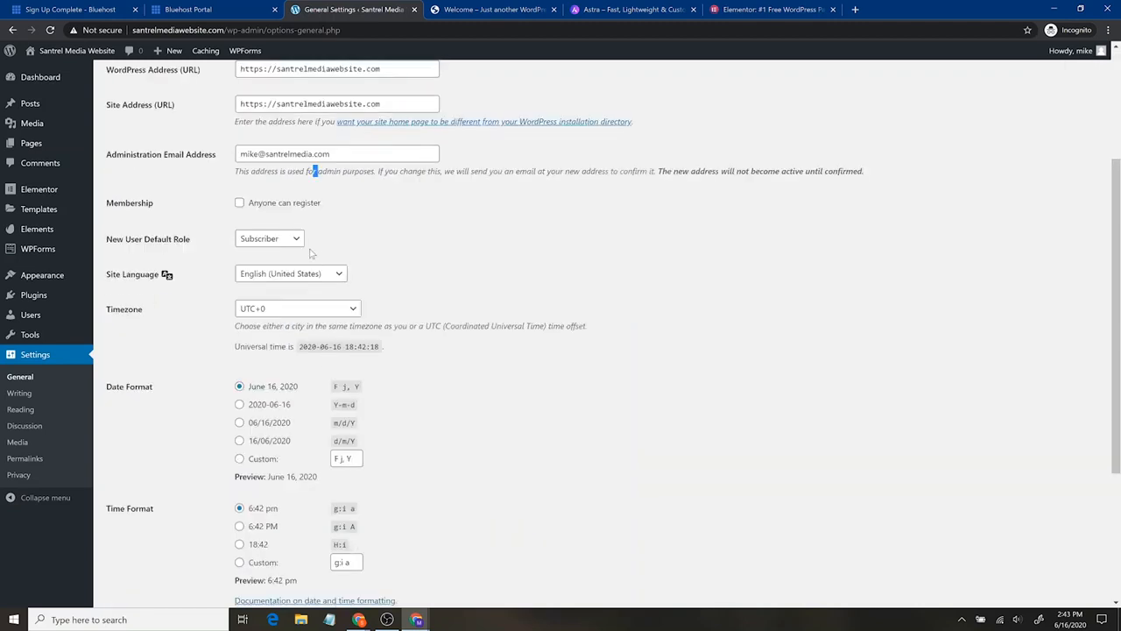
scroll(493, 390, "down", 3)
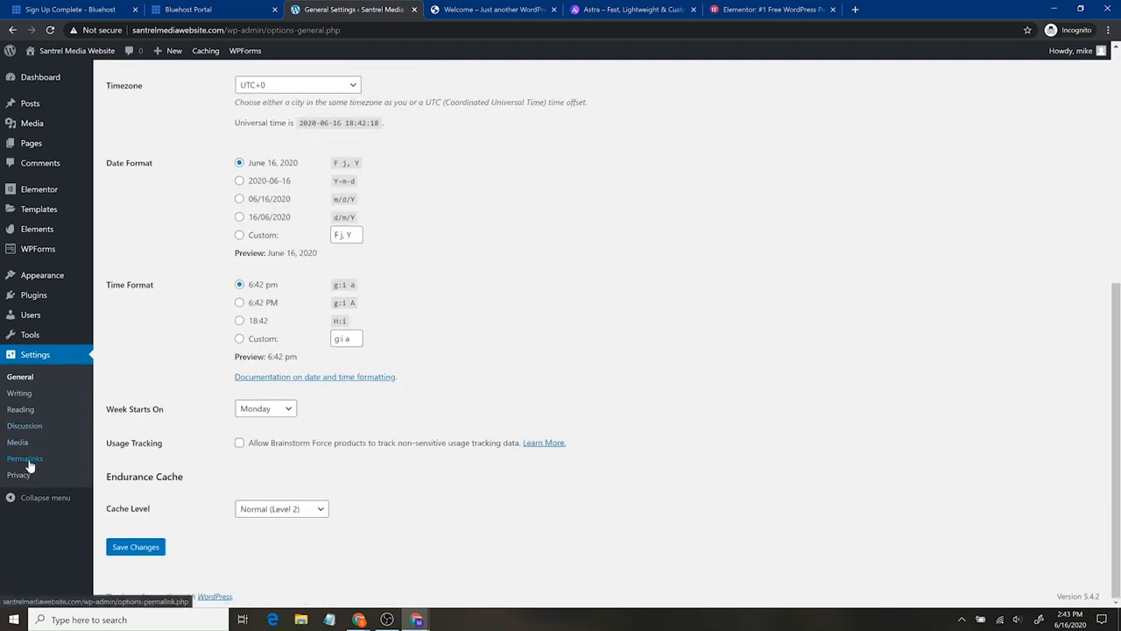
left_click(133, 548)
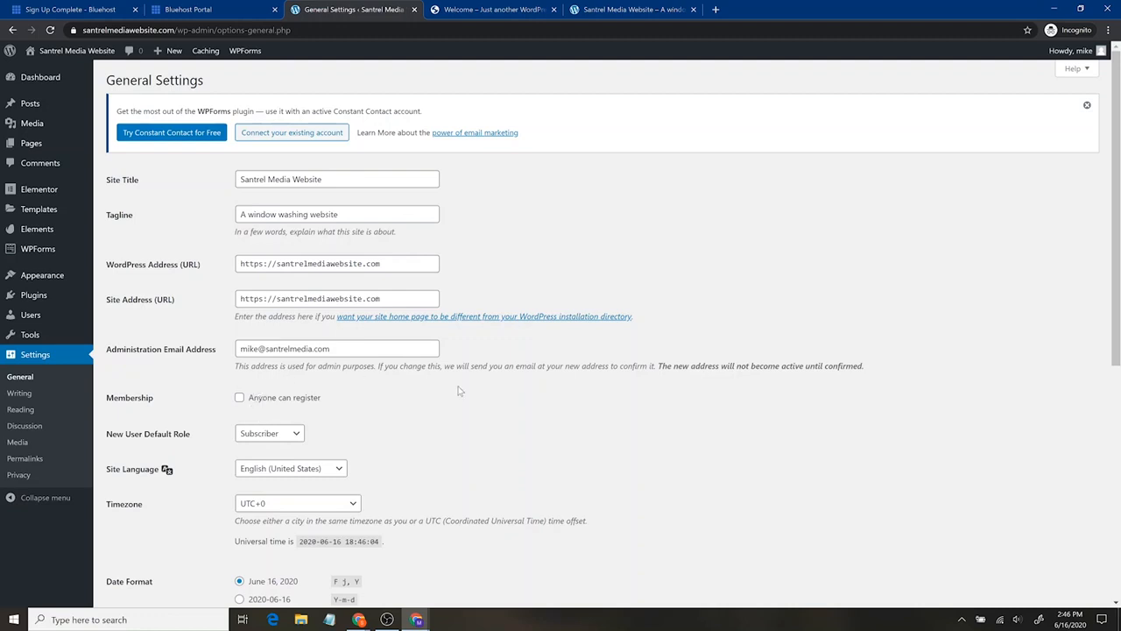
- Open the Permalink Settings and review the URL structure options, including Post name
scroll(528, 426, "down", 2)
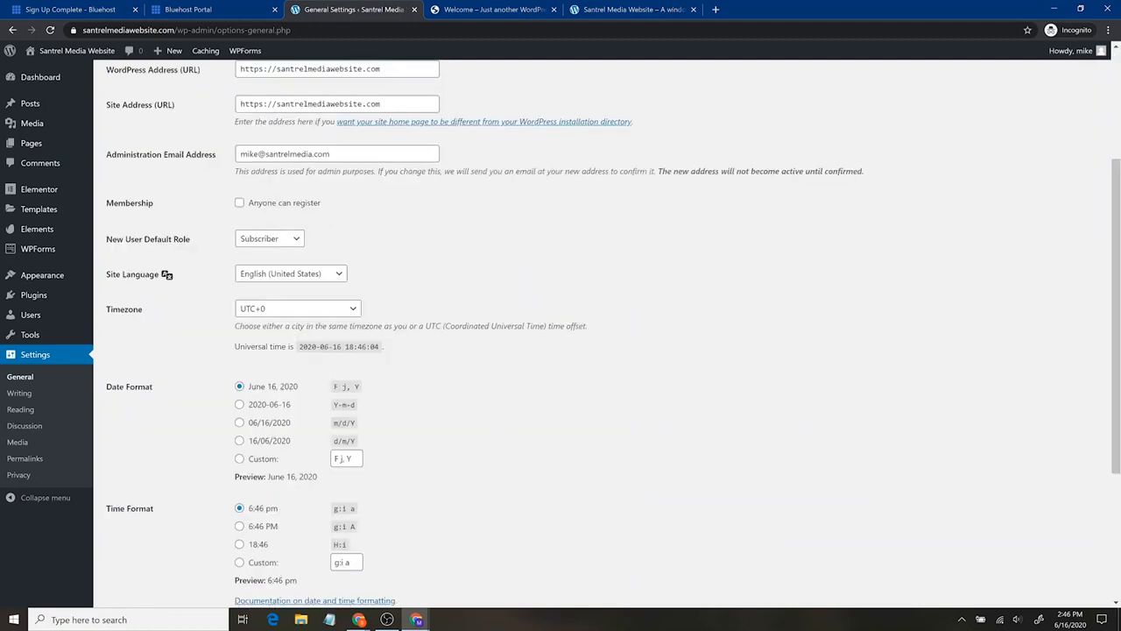
left_click(25, 458)
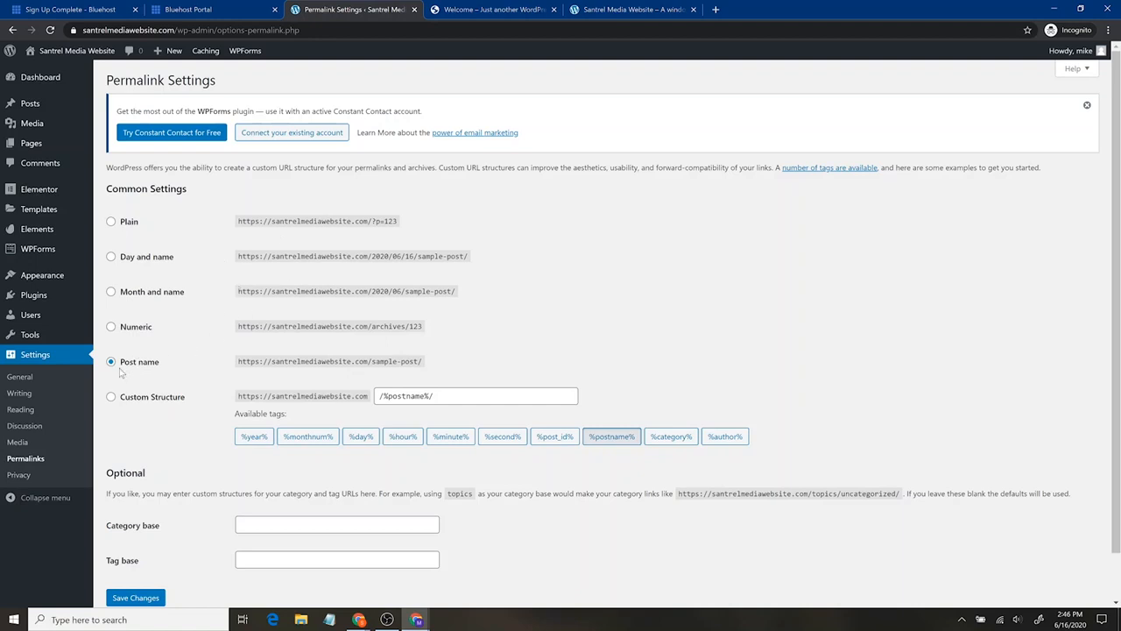
scroll(596, 390, "down", 2)
scroll(454, 385, "up", 2)
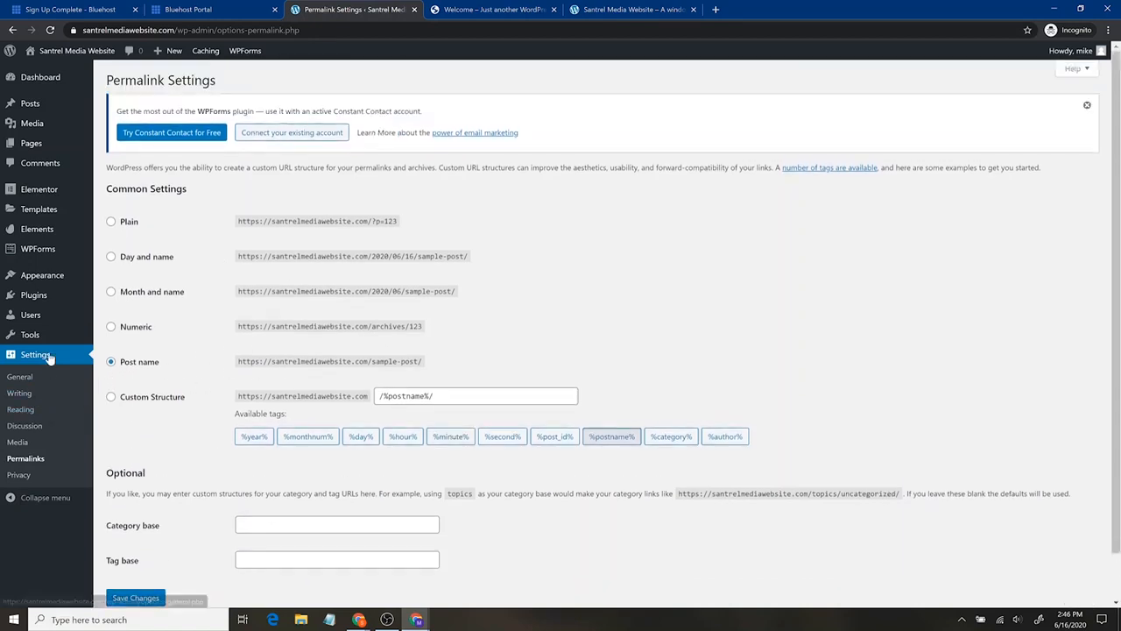
mouse_move(63, 284)
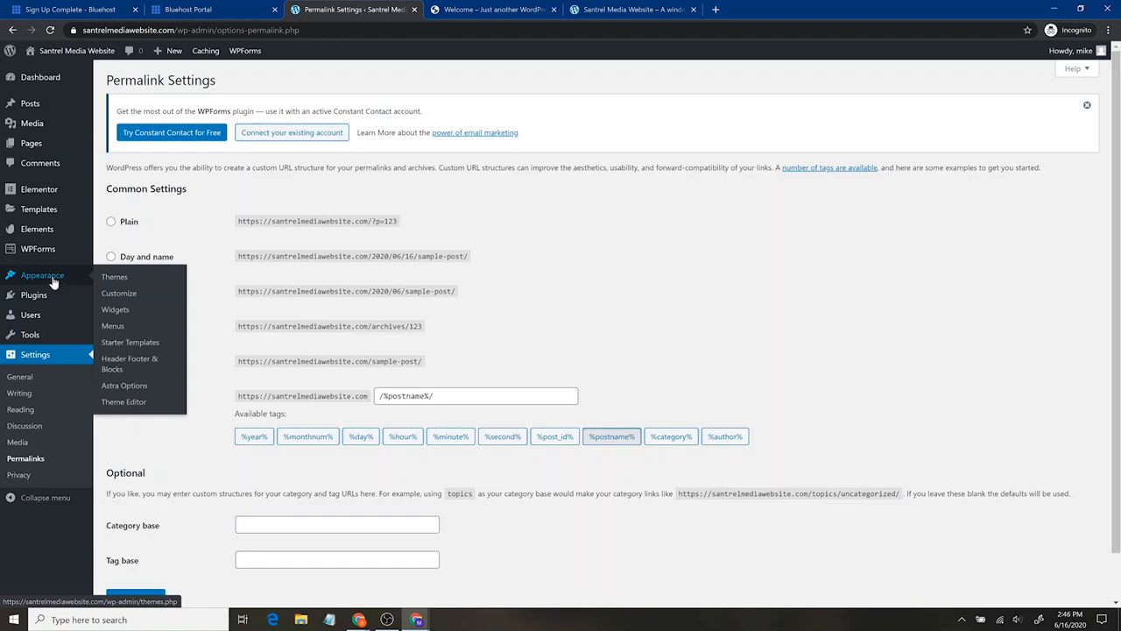
left_click(626, 9)
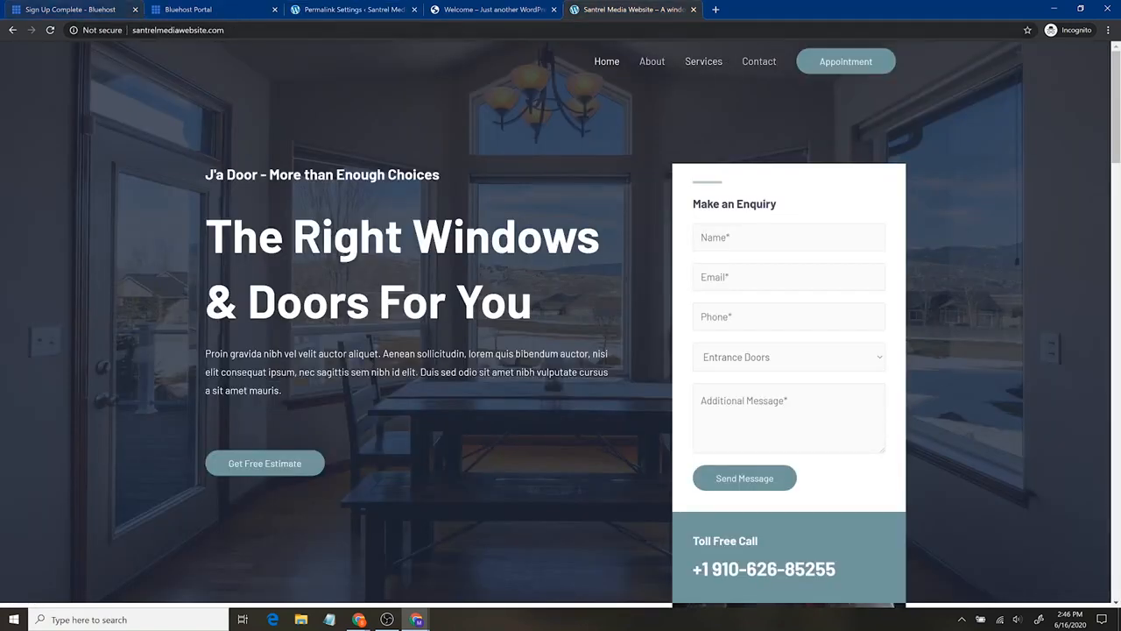
key("ctrl+l")
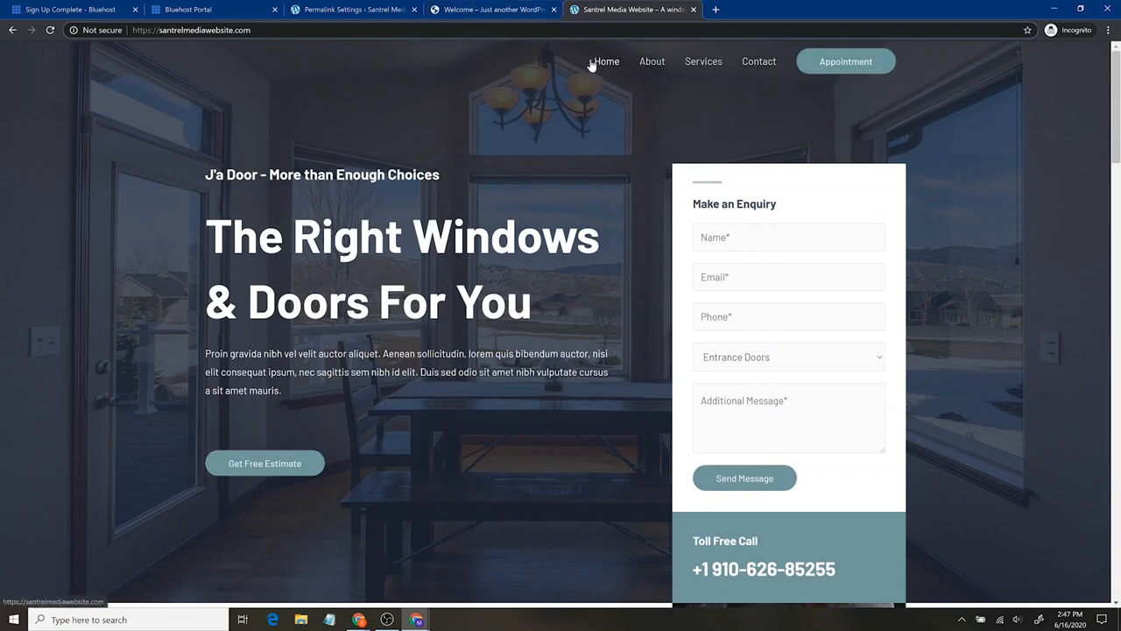
left_click(354, 9)
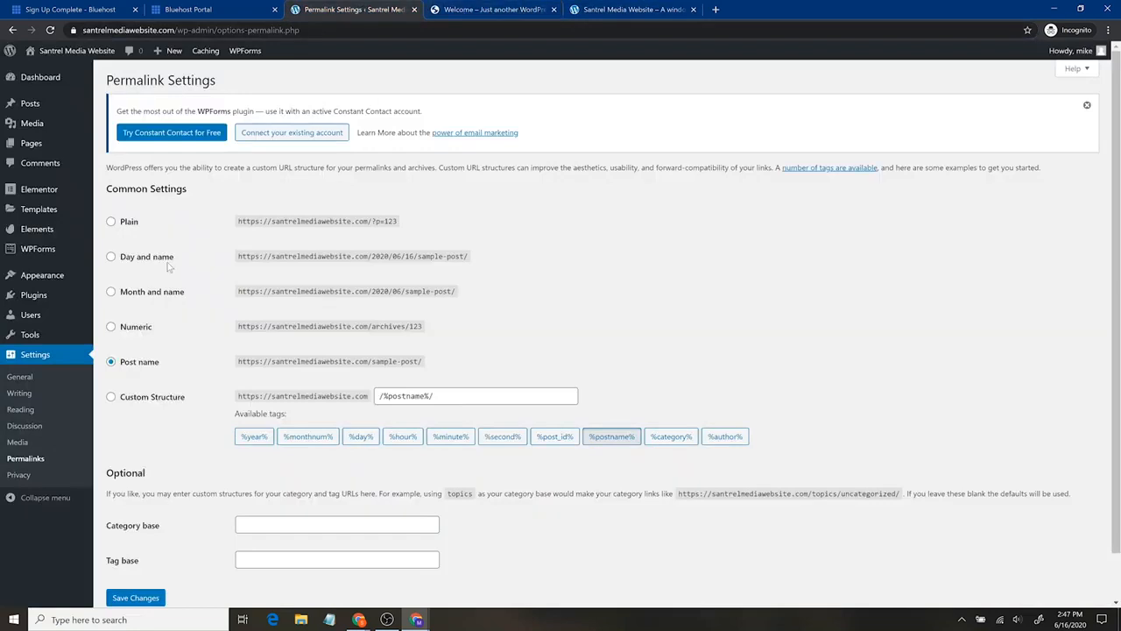
mouse_move(56, 278)
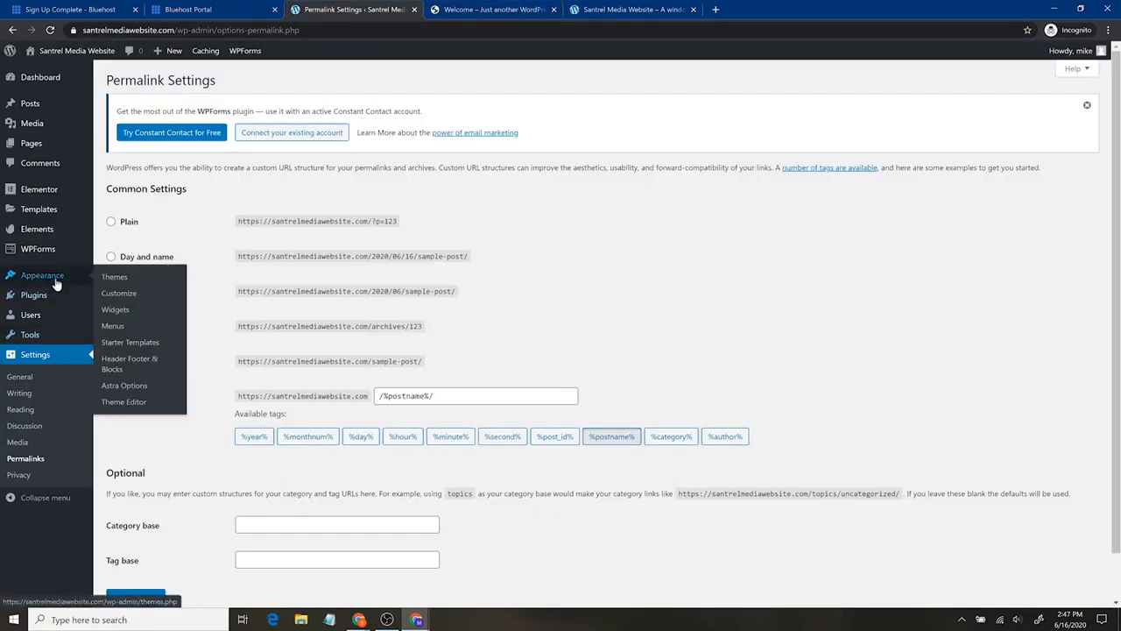
- Open the site's menu editor and remove the Contact item from the menu structure
left_click(118, 326)
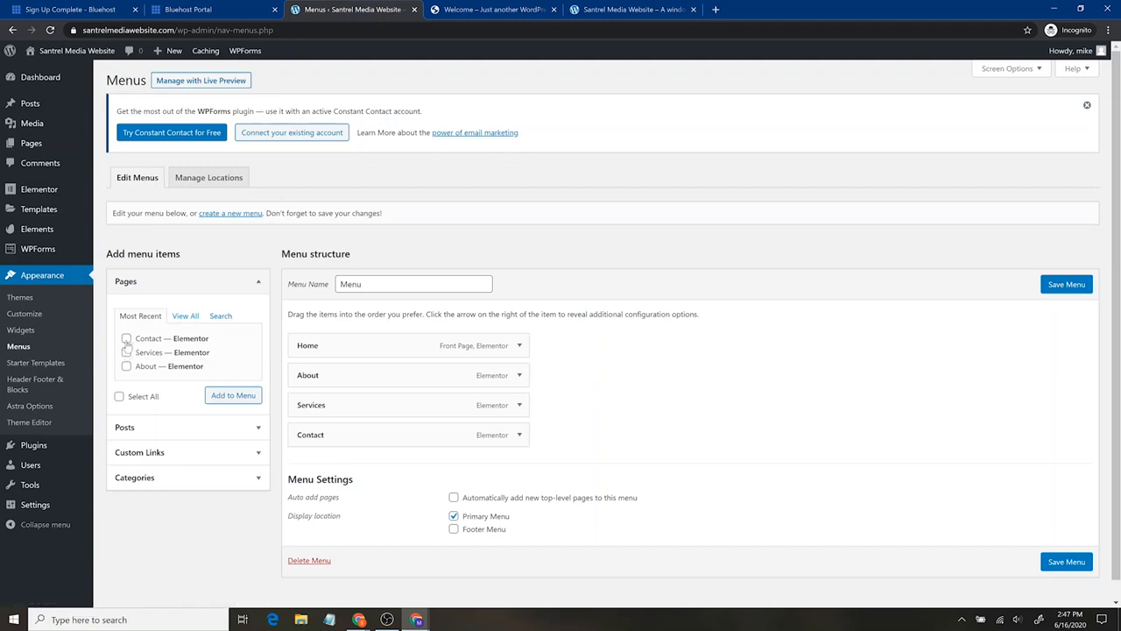
left_click(519, 436)
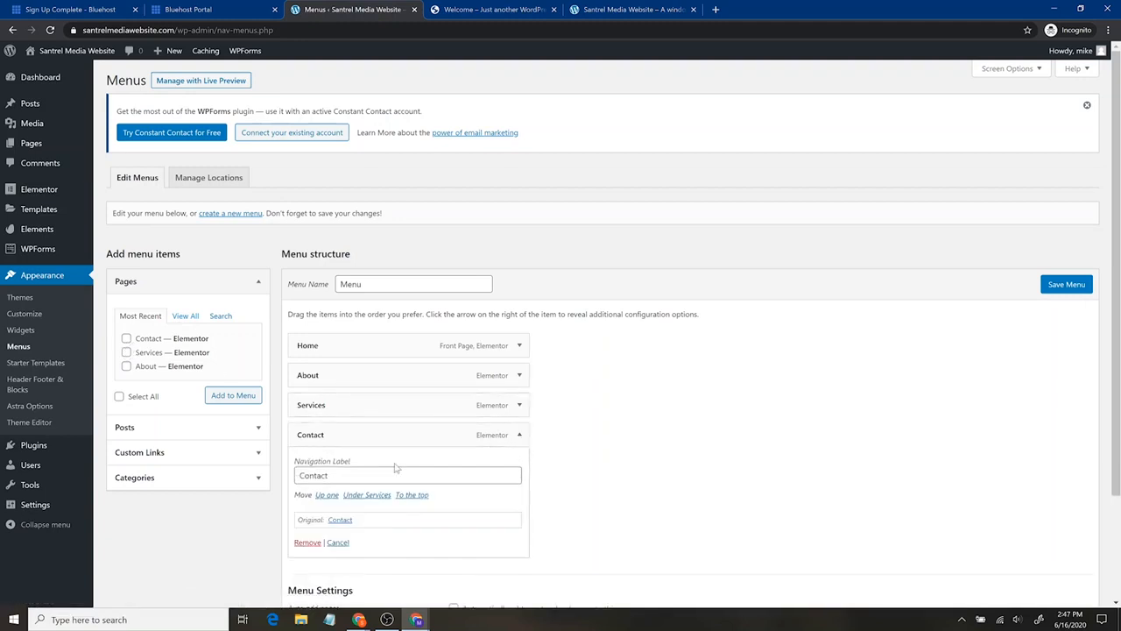
left_click(307, 543)
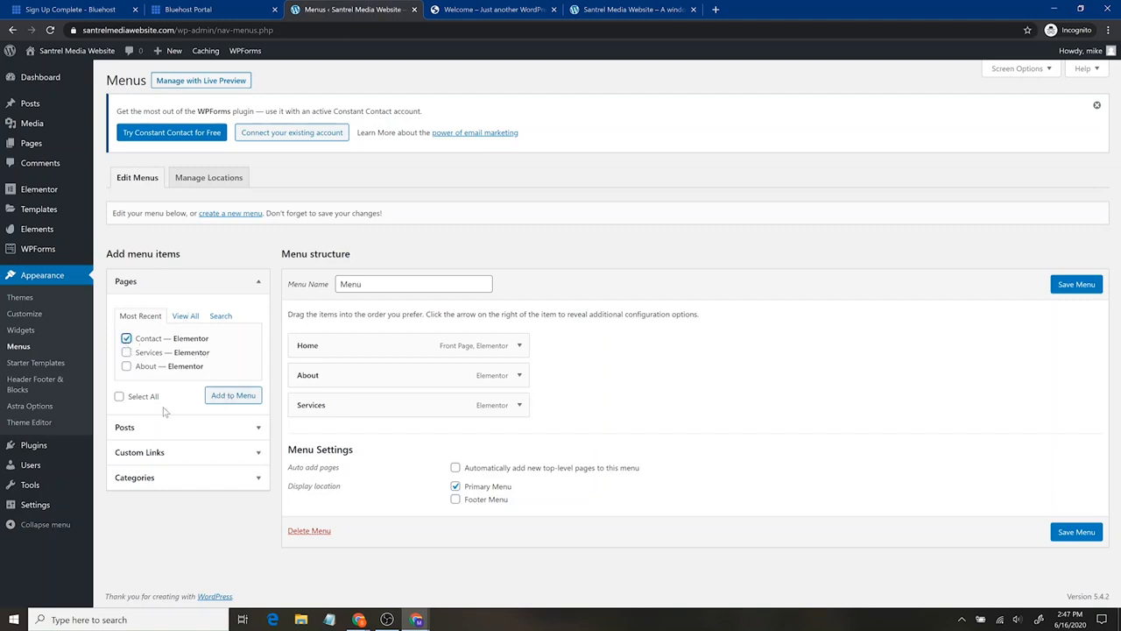
- Add a custom link to the owner's Instagram profile with the link text "Instagram!" and save the menu
left_click(146, 429)
left_click(228, 387)
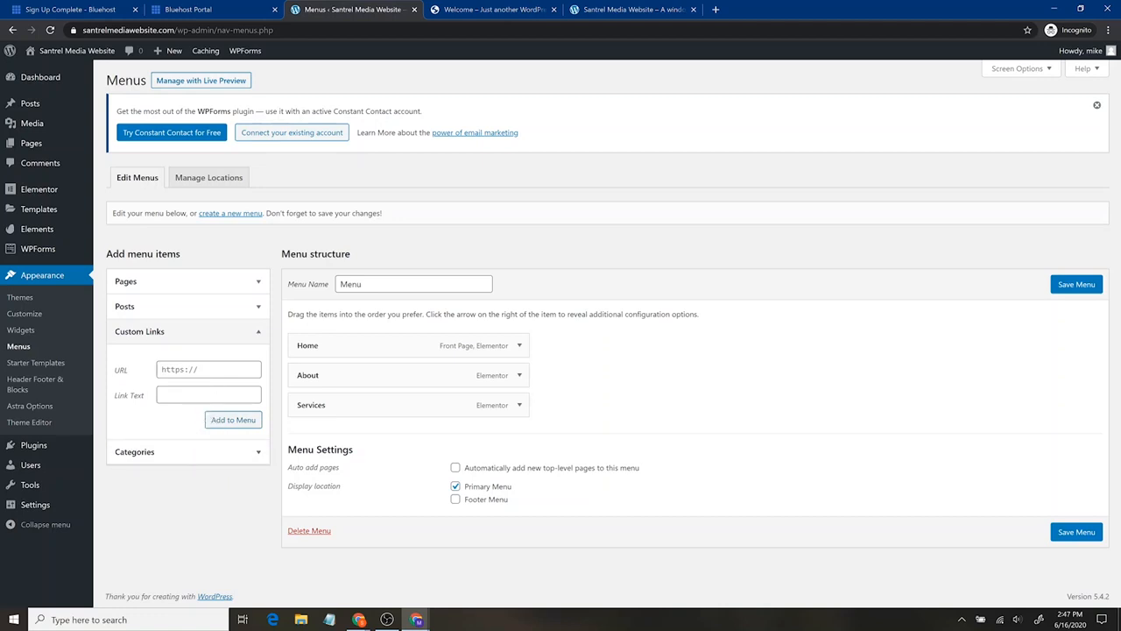
left_click(209, 370)
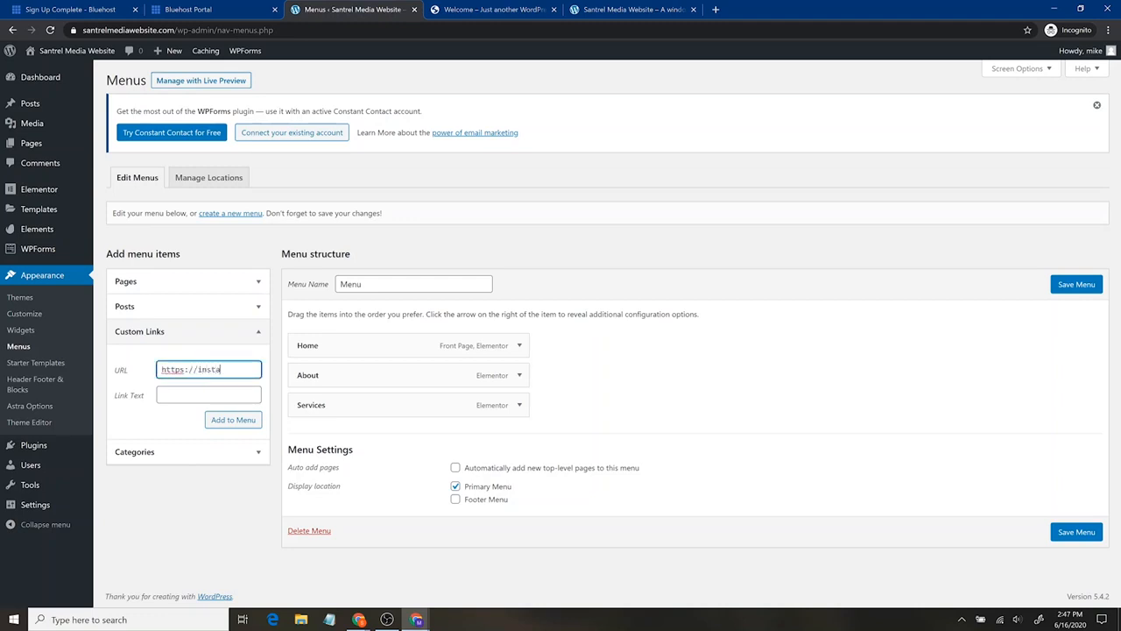
key("Tab")
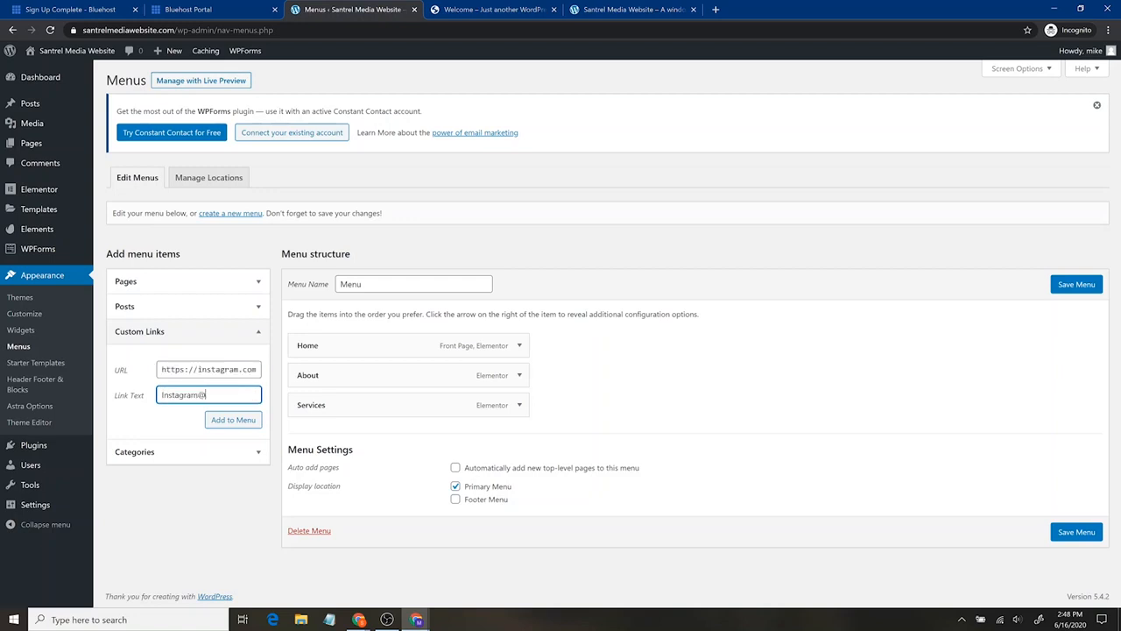
left_click(222, 421)
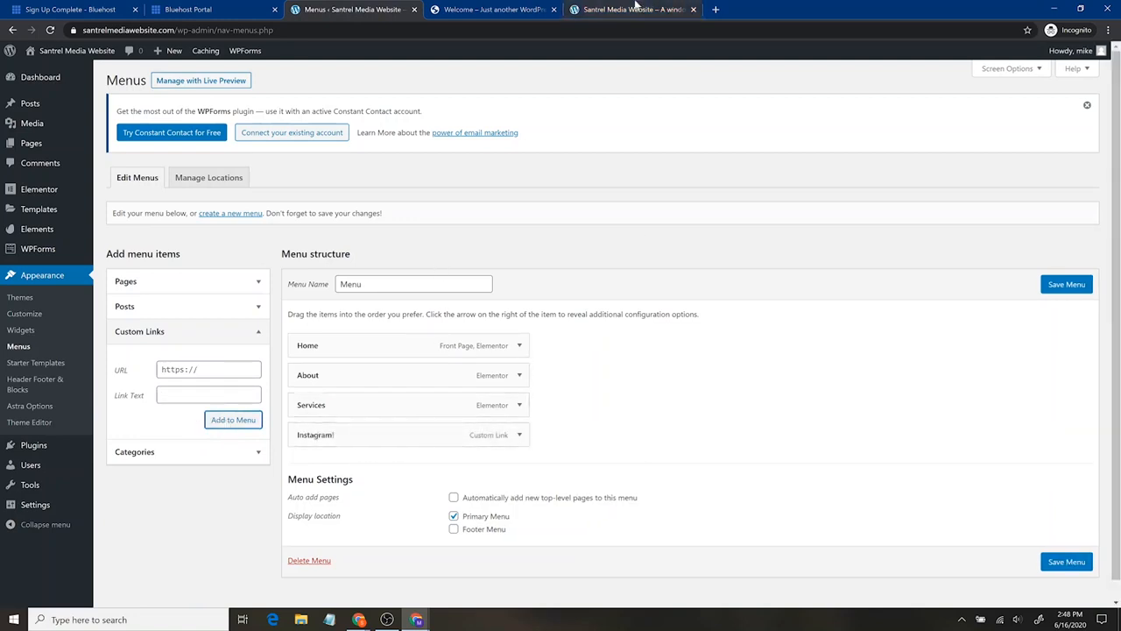
left_click(1082, 561)
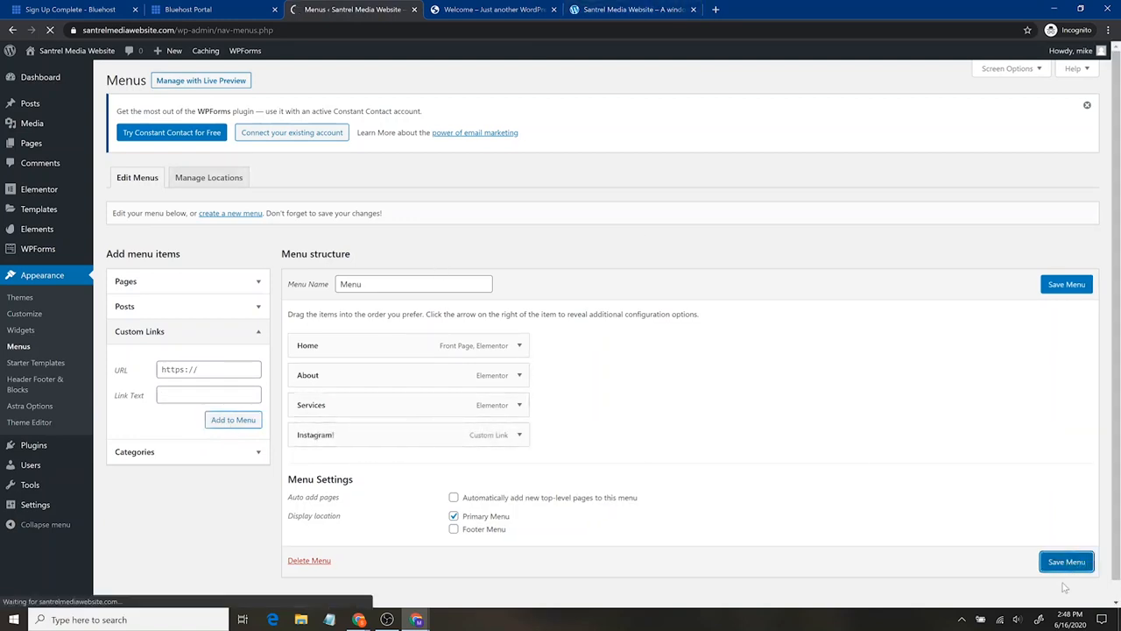
- Reload the live site, test the Instagram! link in its navigation, and return to the site
left_click(598, 10)
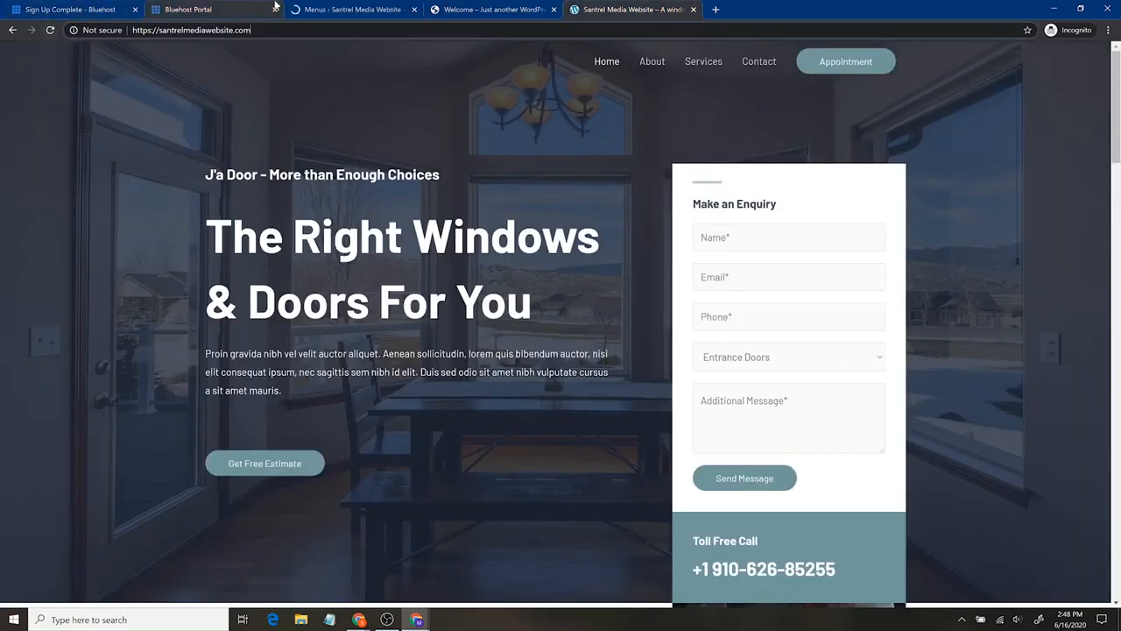
left_click(50, 30)
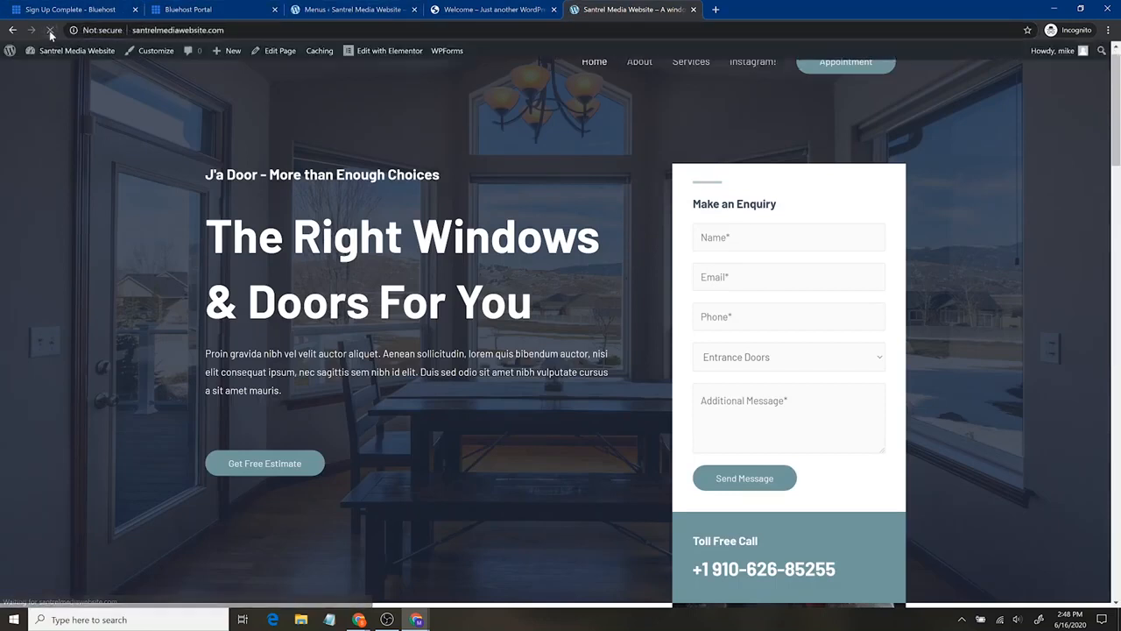
scroll(727, 114, "up", 1)
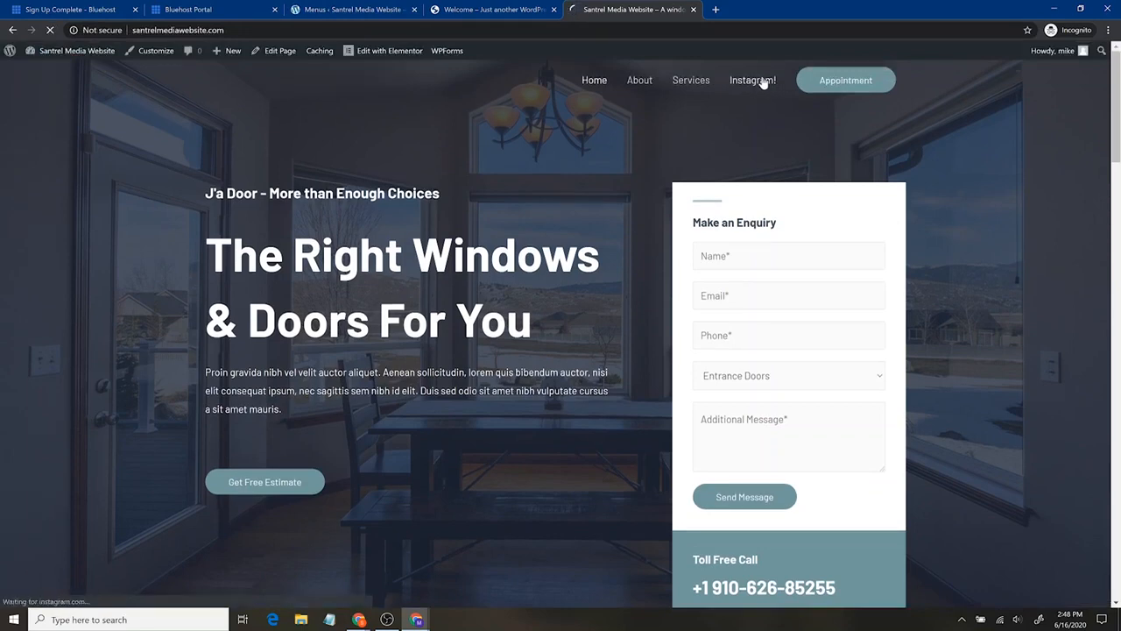
left_click(728, 80)
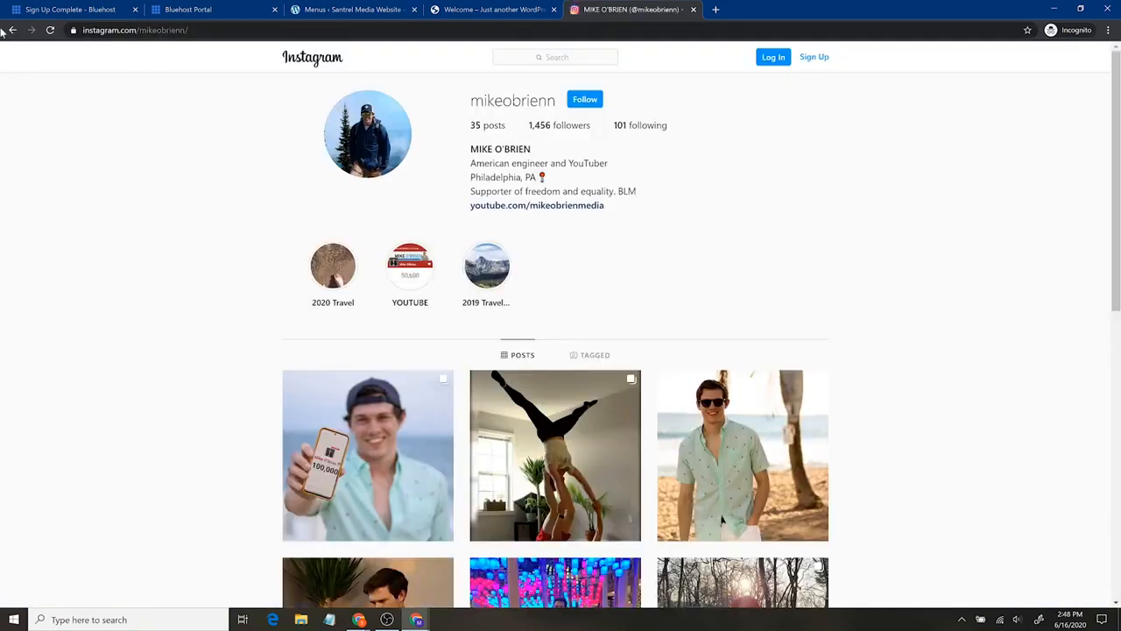
left_click(12, 31)
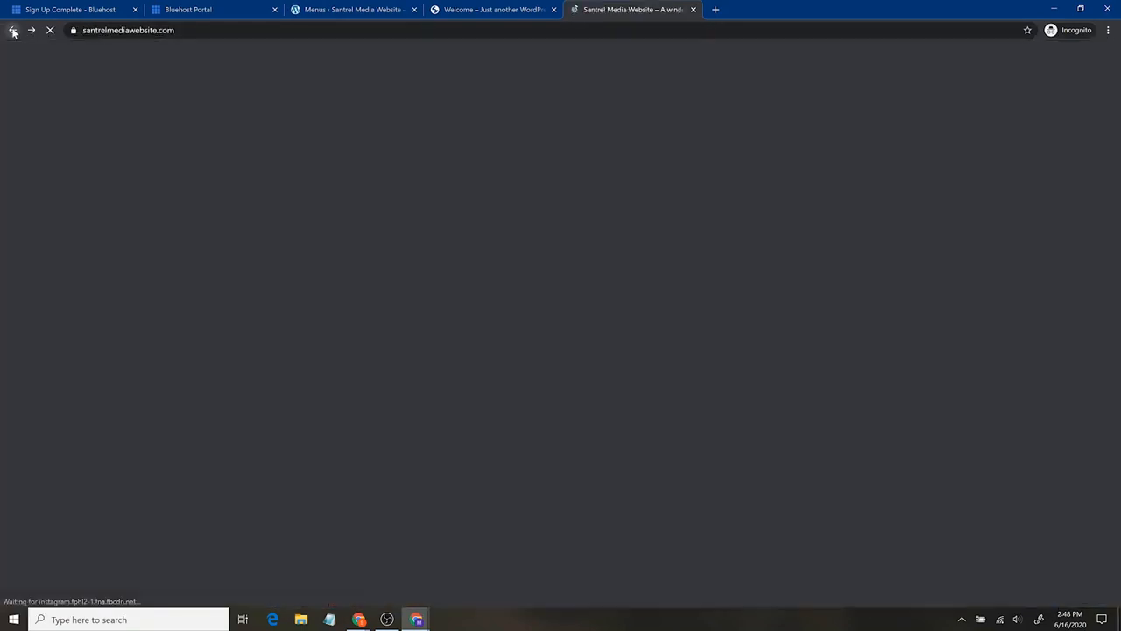
- In the menu editor, nest the Instagram! item as a sub item under About and save the menu
left_click(375, 9)
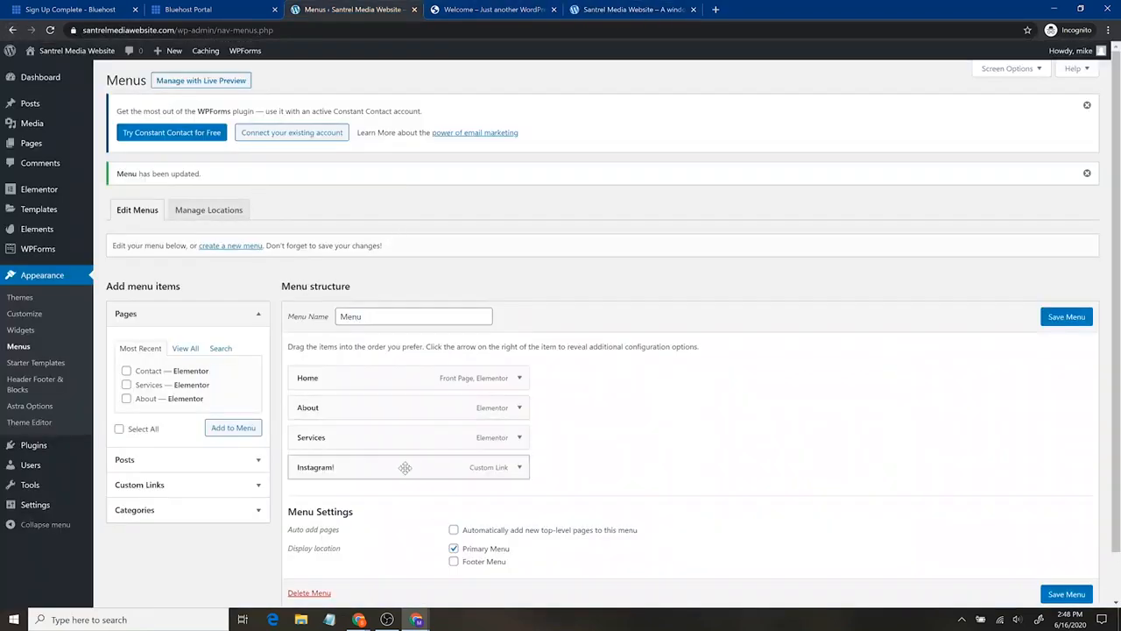
left_click_drag(352, 466, 346, 441)
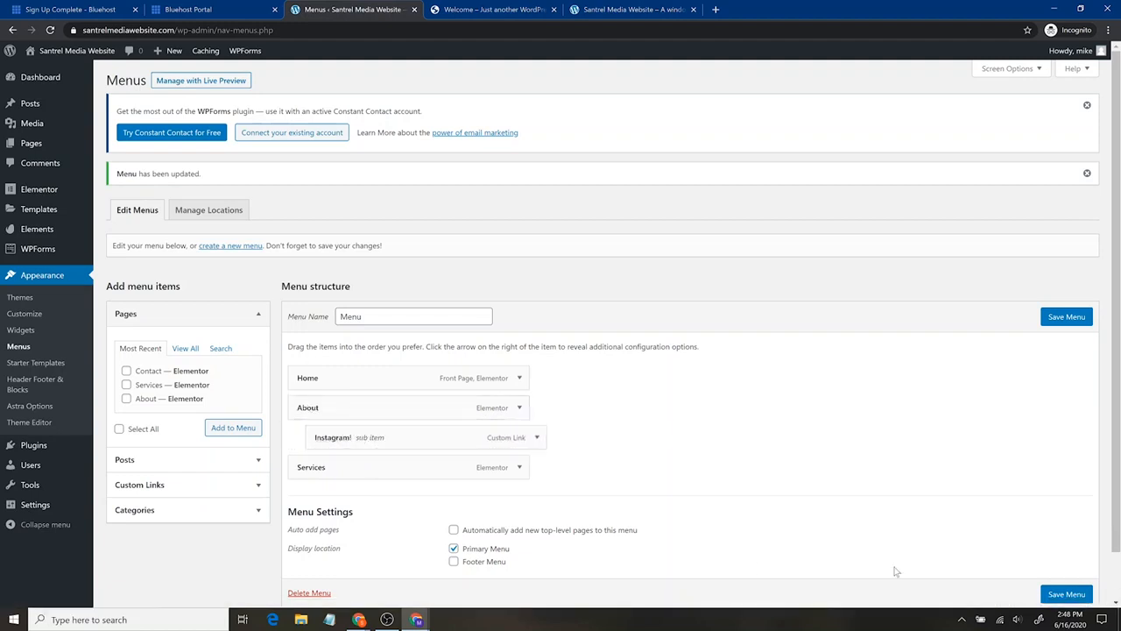
left_click(1061, 594)
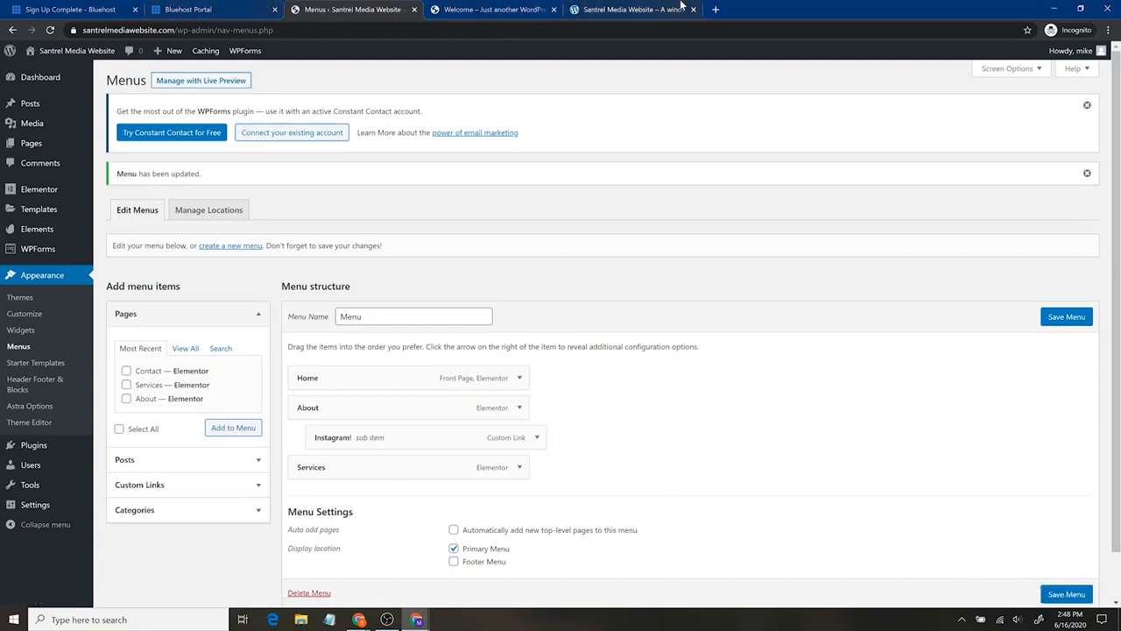
- Reload the live site, test the Instagram! link under About, and close that browser tab
left_click(633, 9)
left_click(50, 31)
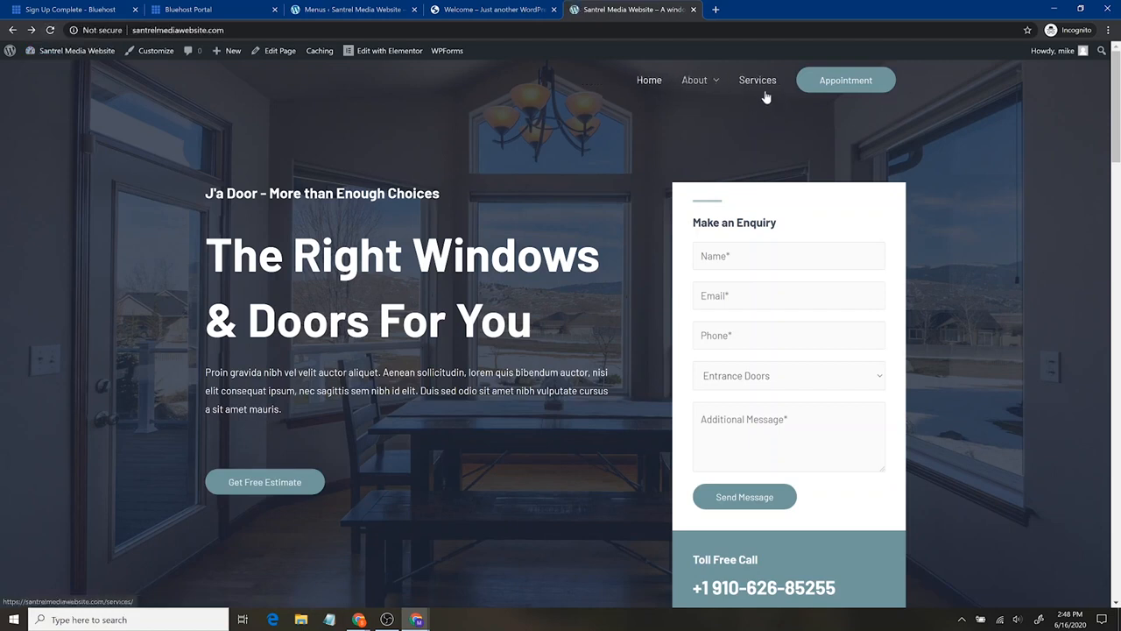
mouse_move(701, 81)
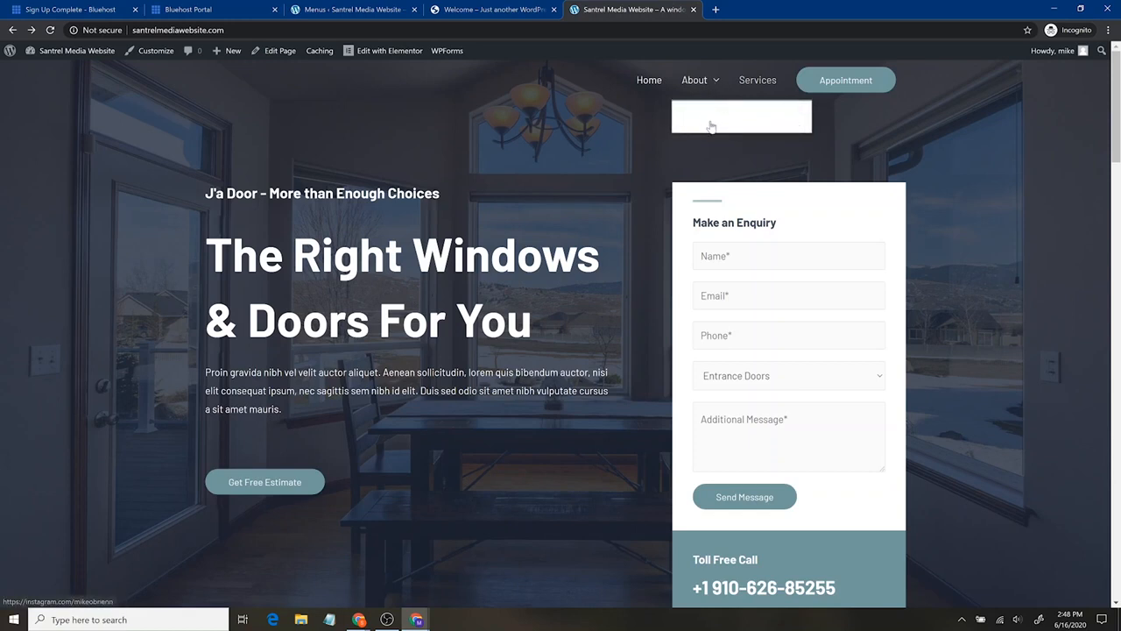
left_click(718, 119)
left_click(692, 10)
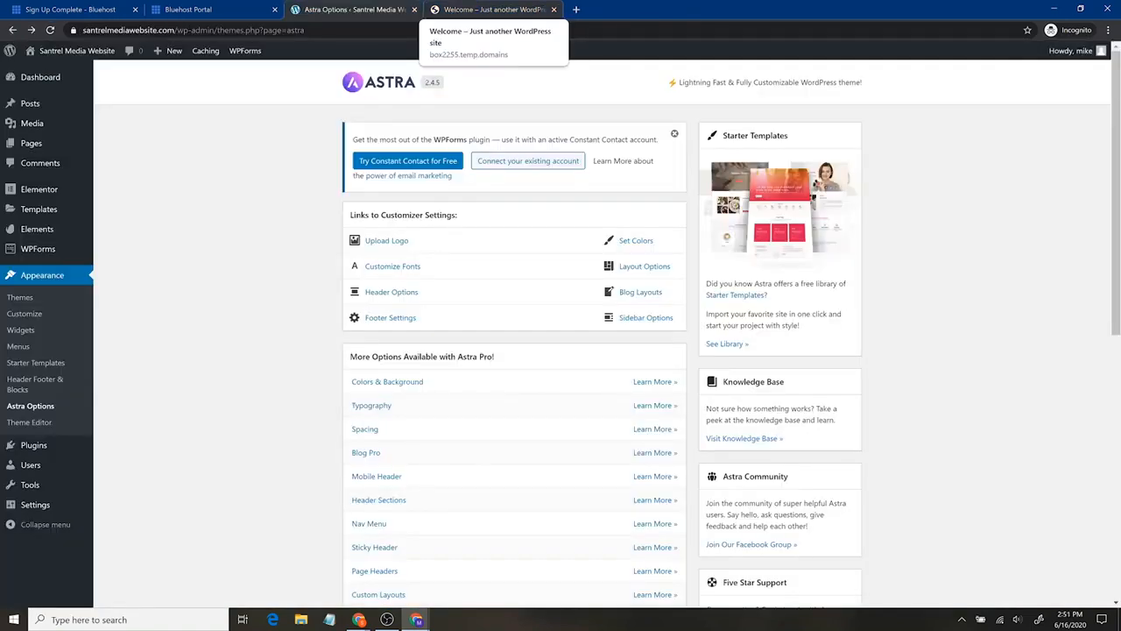
- Open the theme Customizer and go to the header's Site Identity settings
left_click(497, 9)
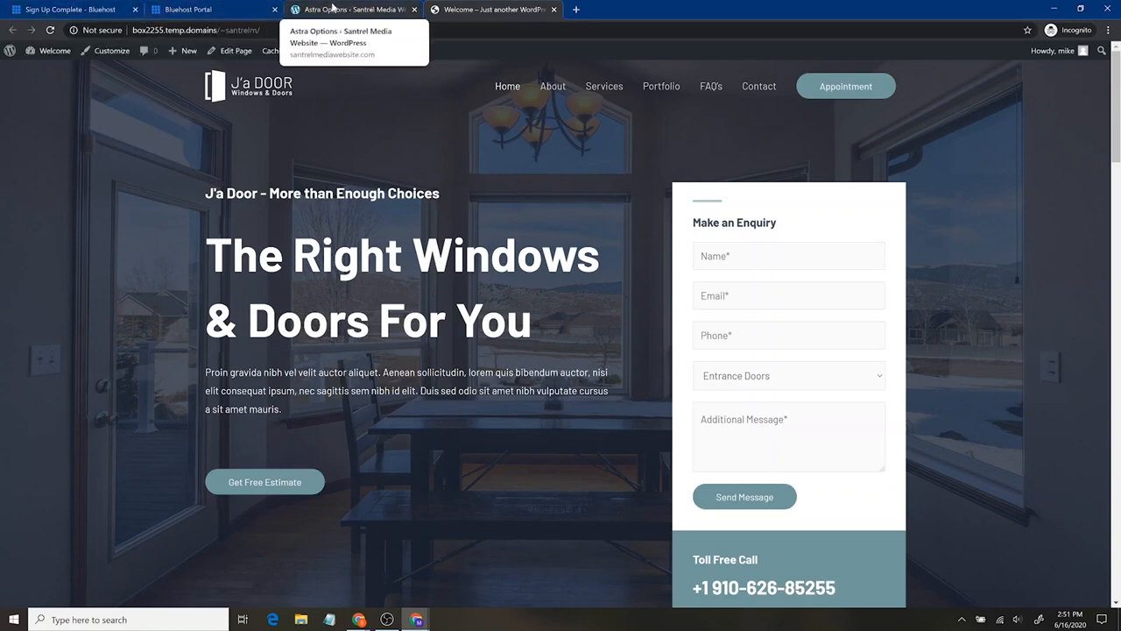
left_click(325, 12)
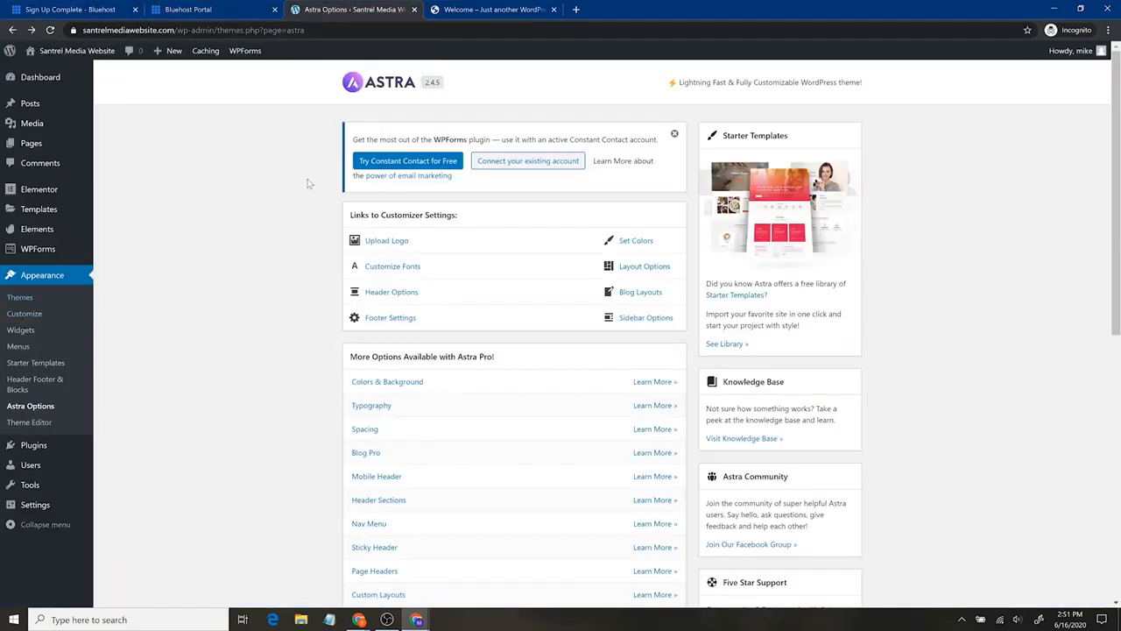
left_click(33, 315)
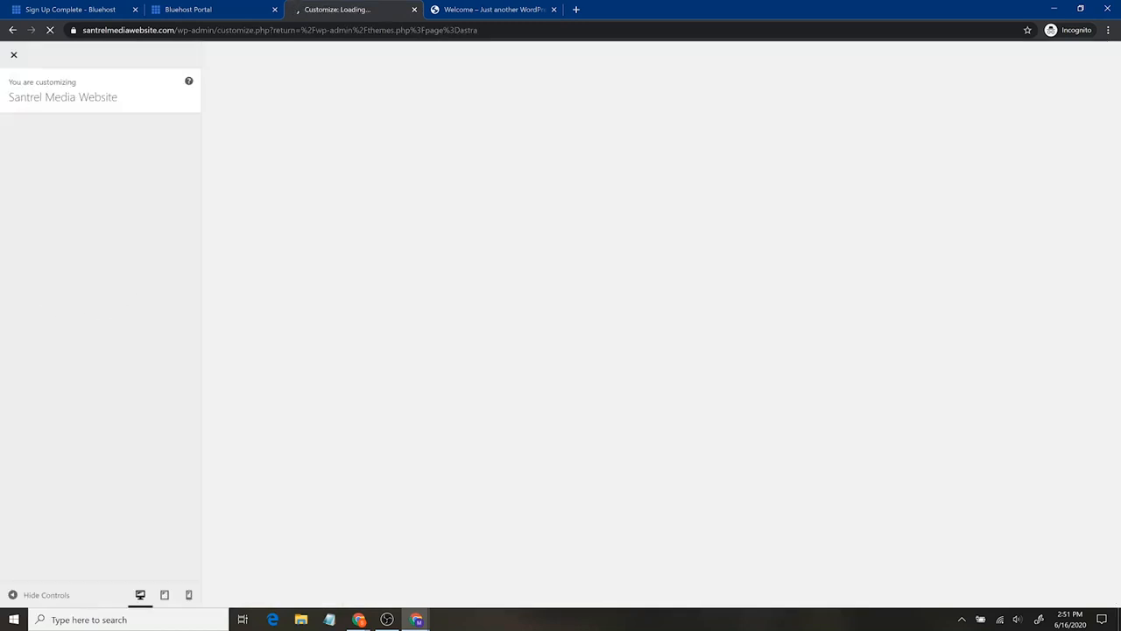
key("alt+Tab")
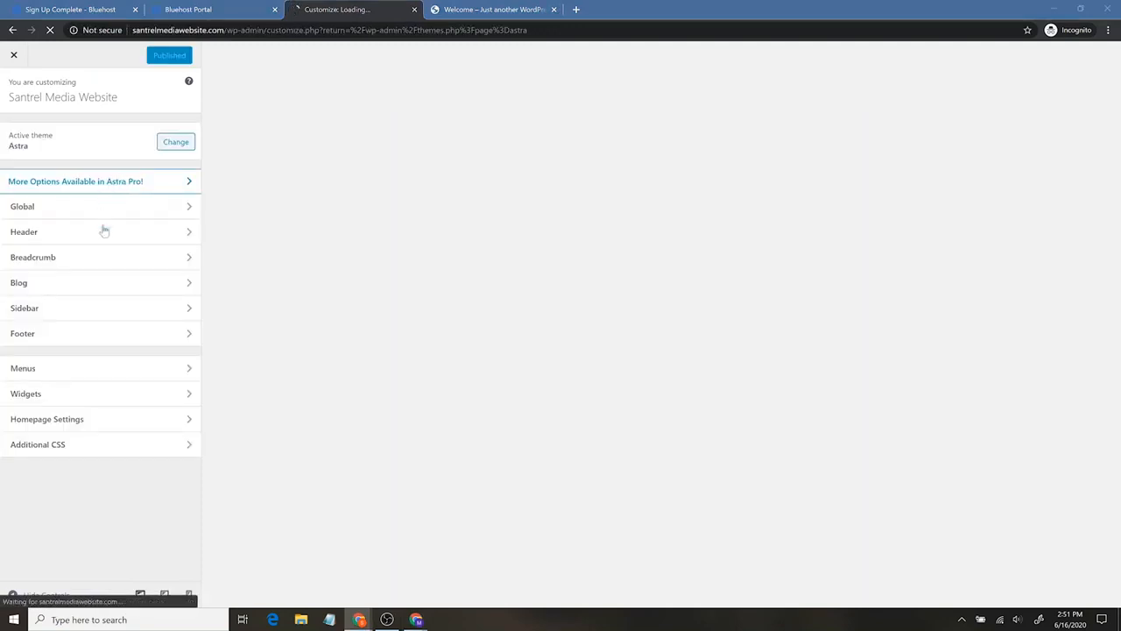
left_click(124, 232)
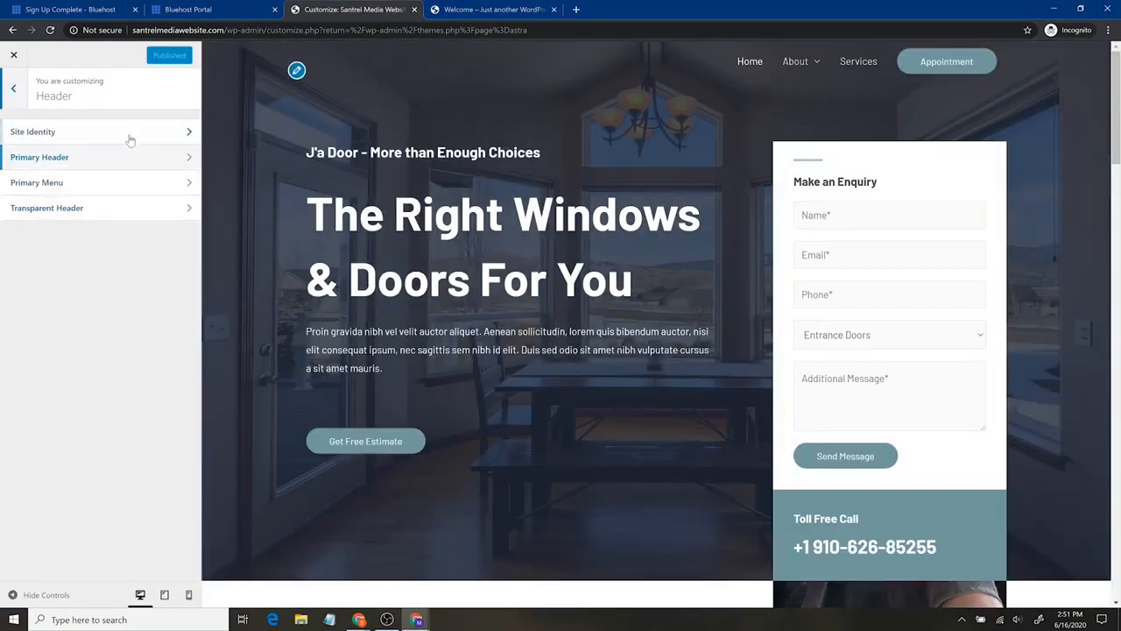
left_click(129, 133)
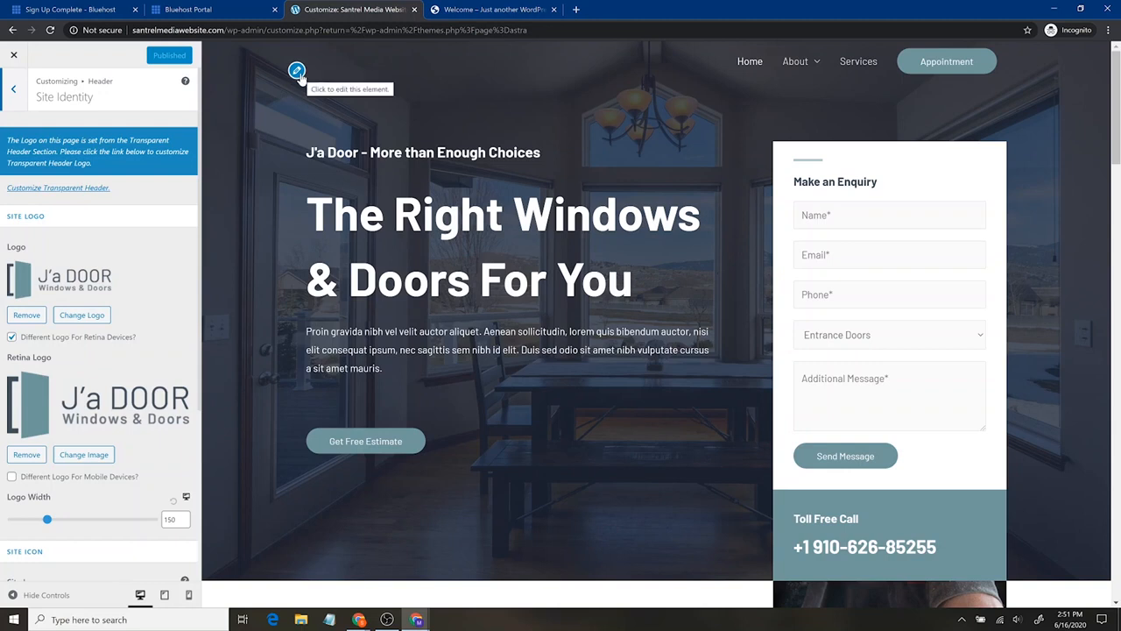
- Set morning-view.jpg from the media library as the site icon, crop it, and publish the change
scroll(131, 409, "down", 2)
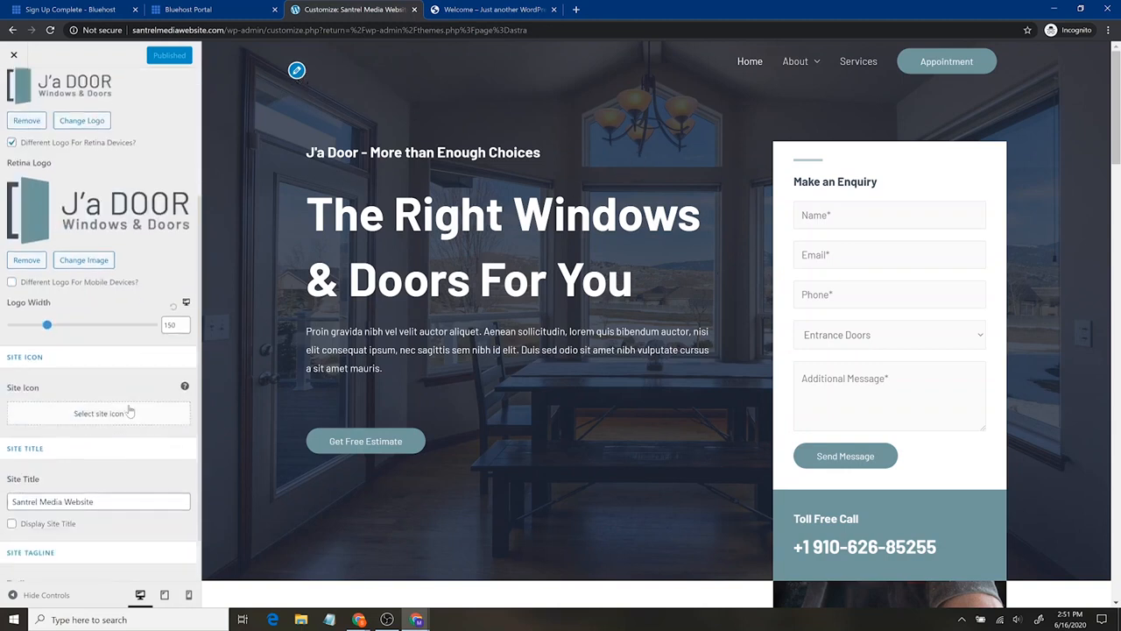
left_click(64, 414)
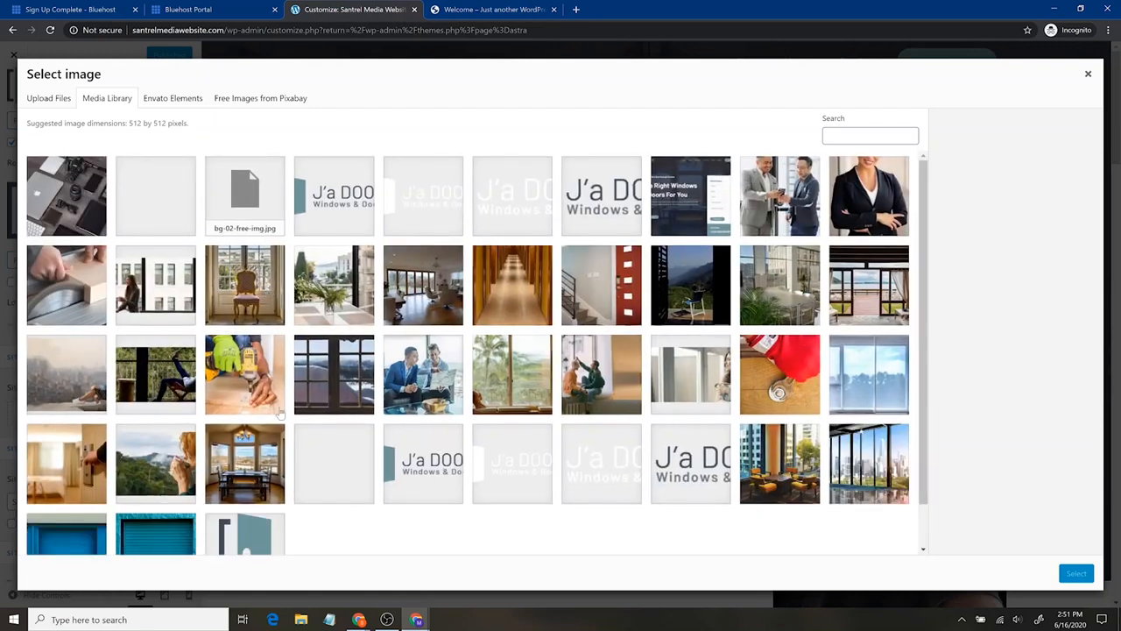
scroll(469, 331, "down", 1)
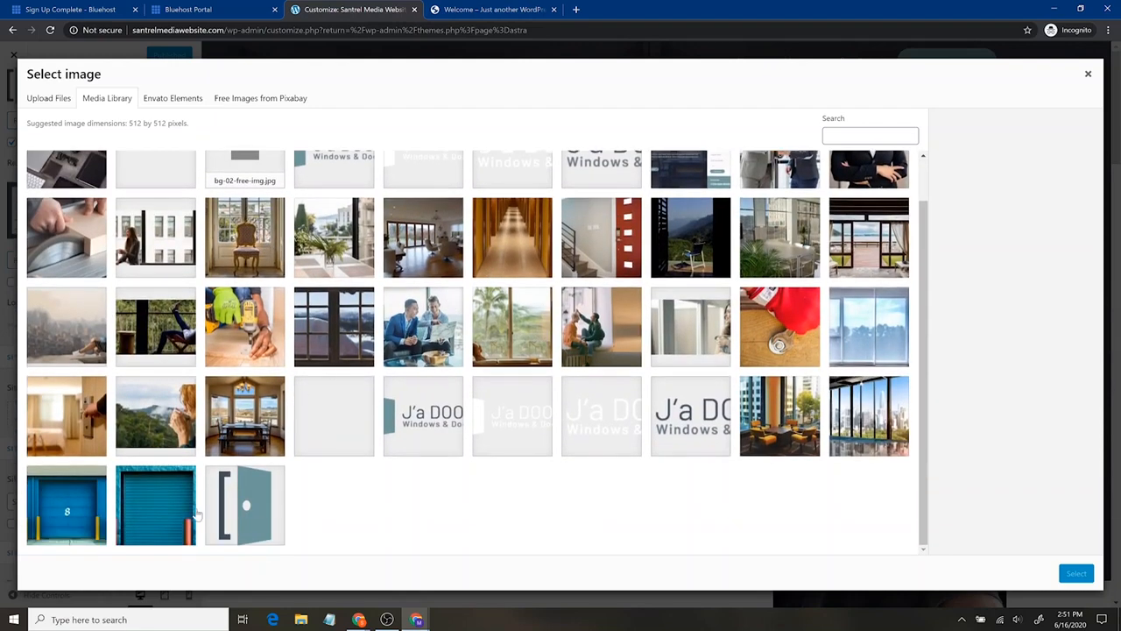
left_click(175, 417)
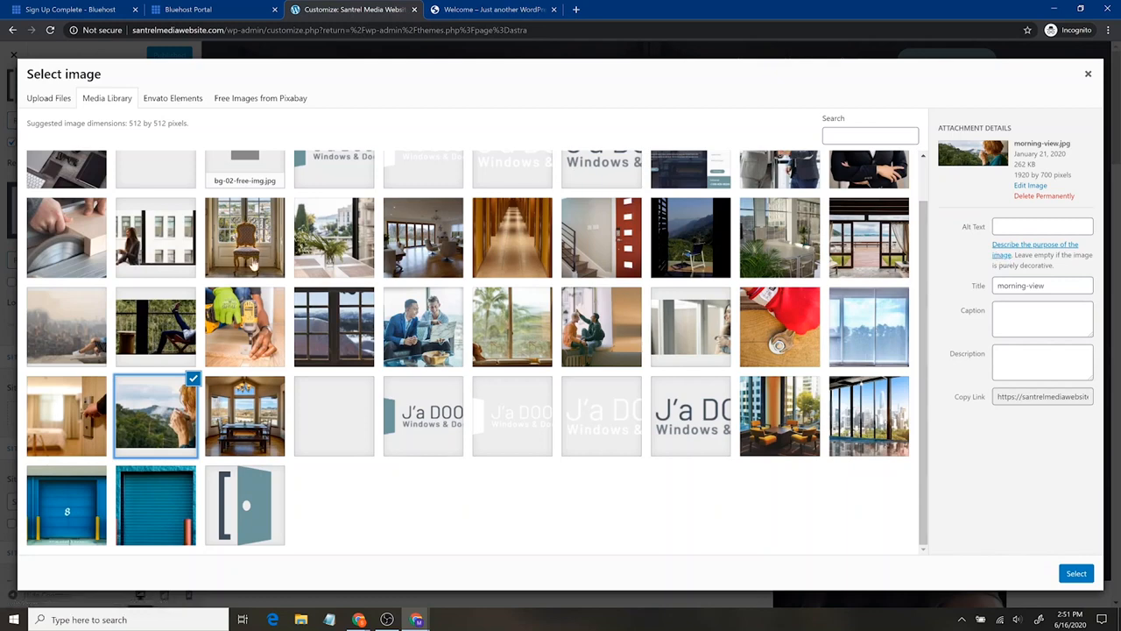
left_click(1077, 573)
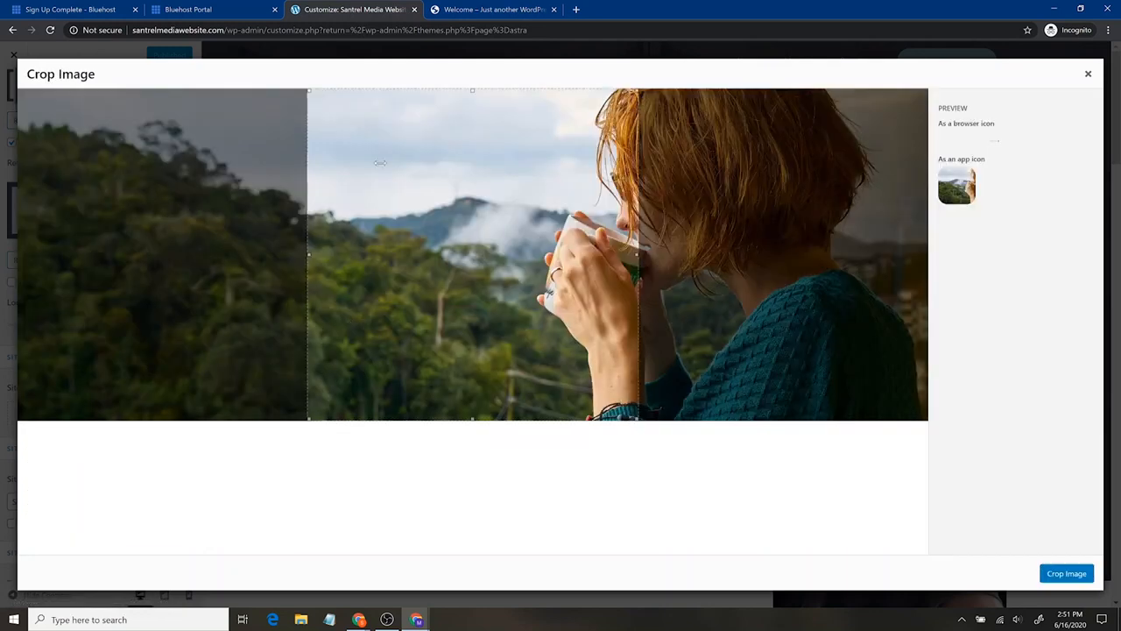
left_click_drag(494, 289, 646, 318)
left_click(1044, 573)
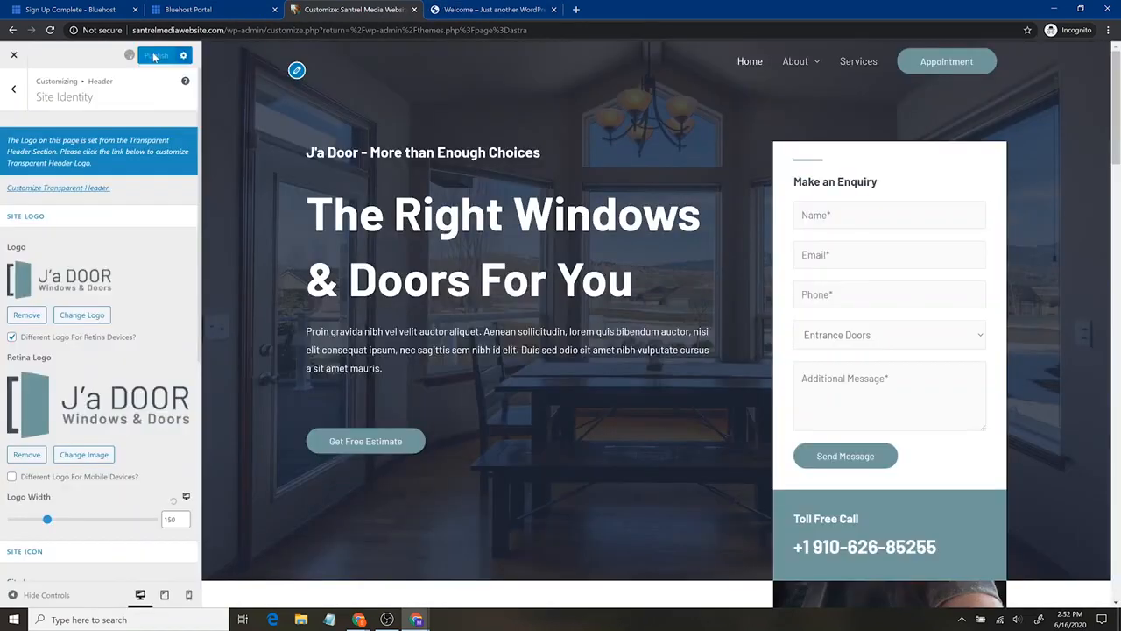
- Load santrelmediawebsite.com in the other browser tab to check its site icon, and return to the Customizer
left_click(508, 9)
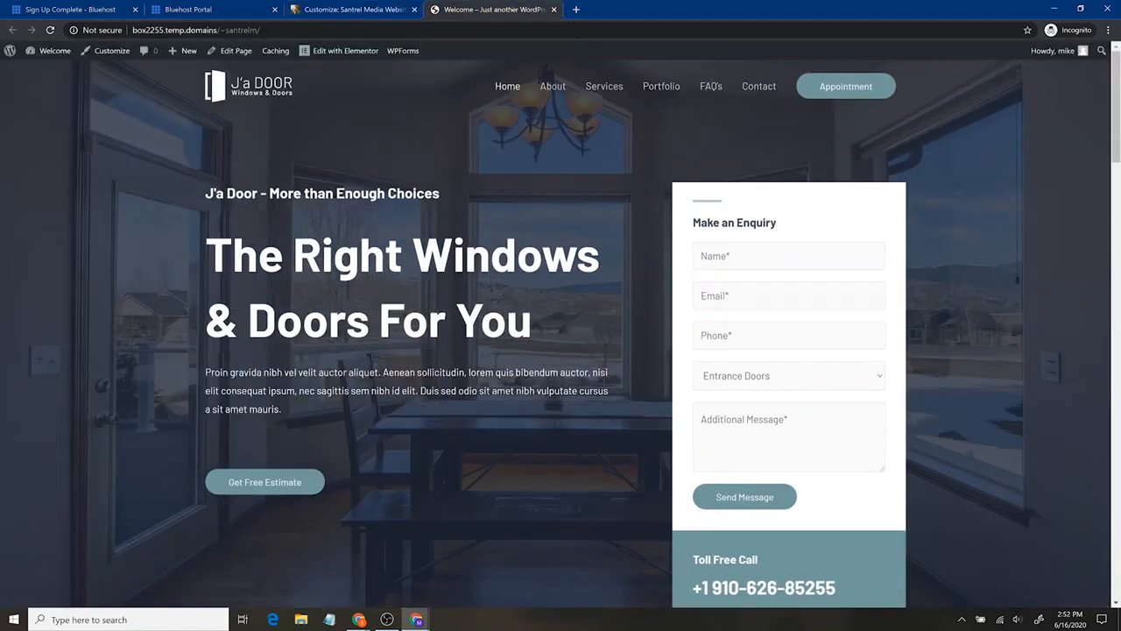
type("santrelmed")
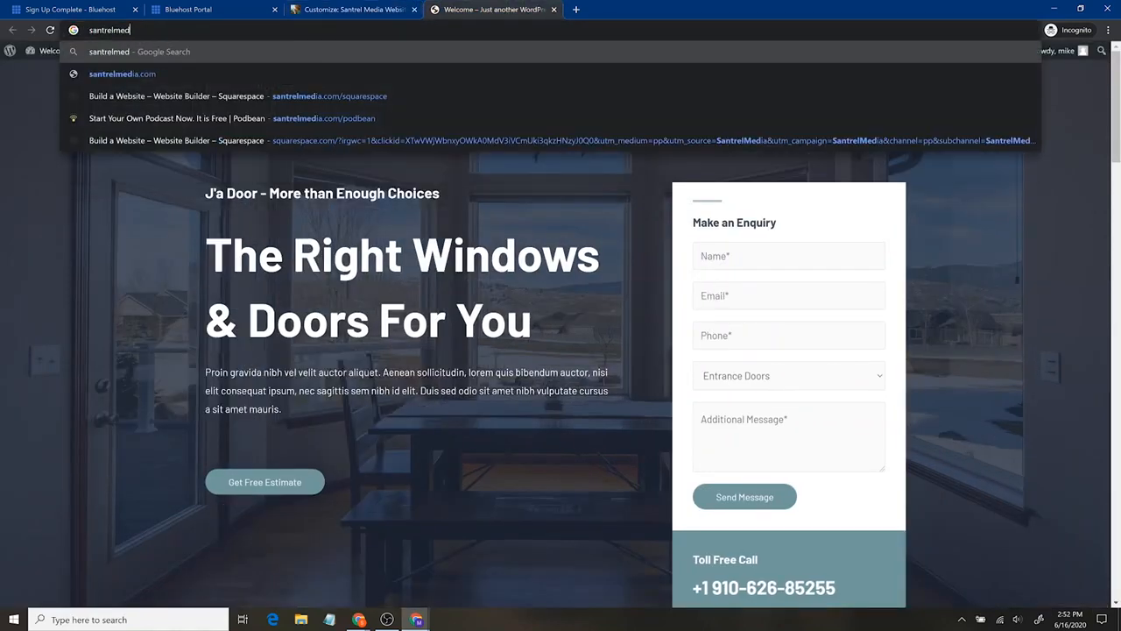
type("iawebsite.com")
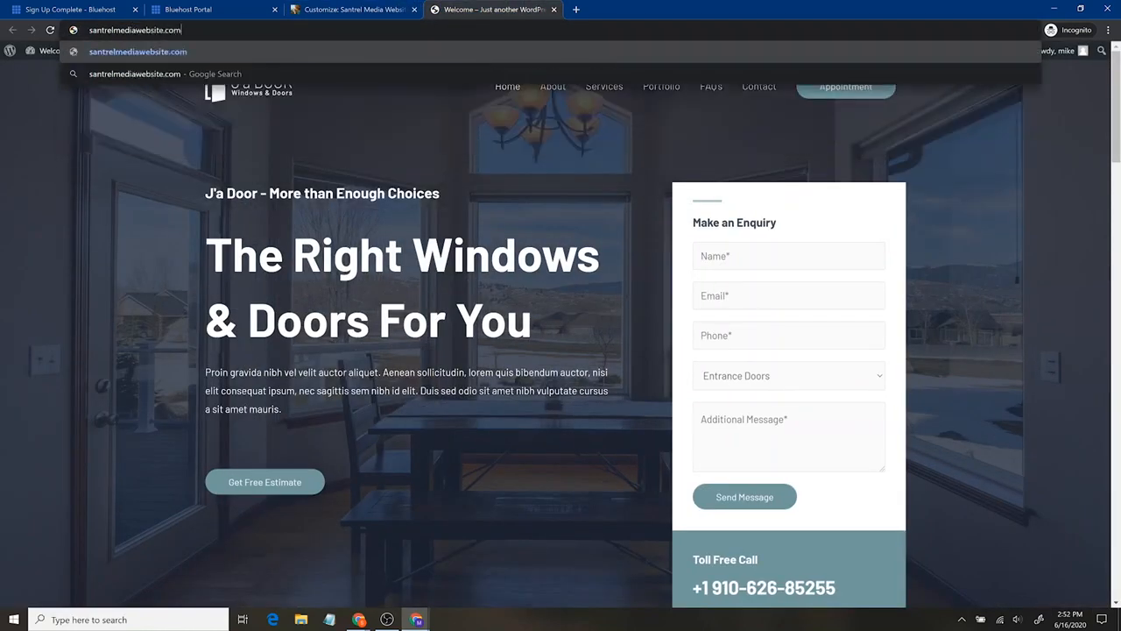
key("Return")
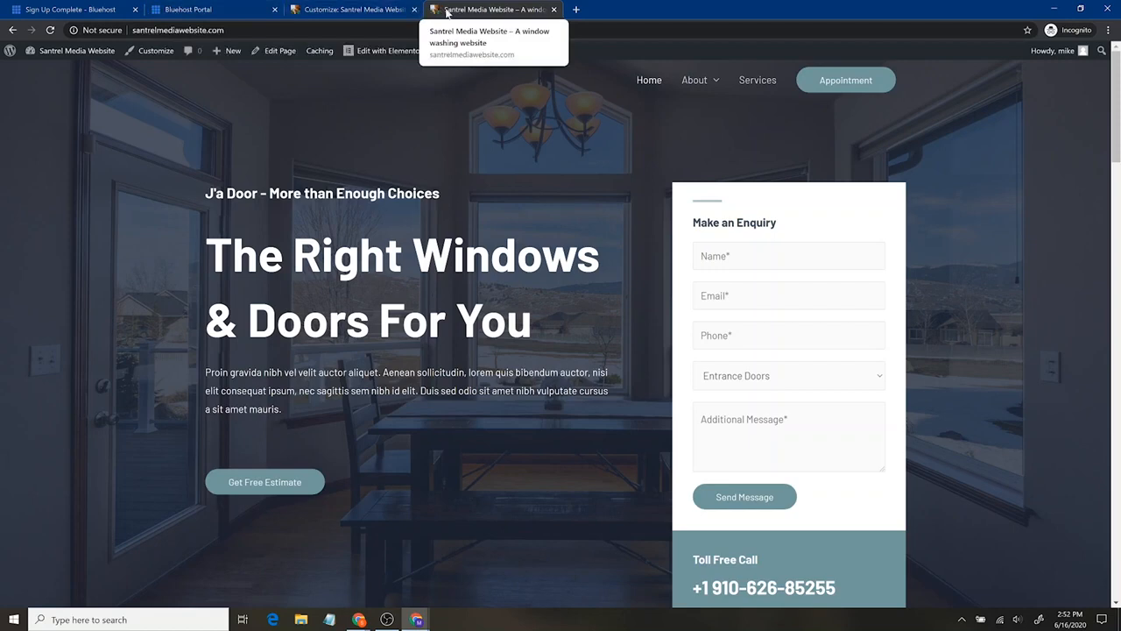
left_click(378, 14)
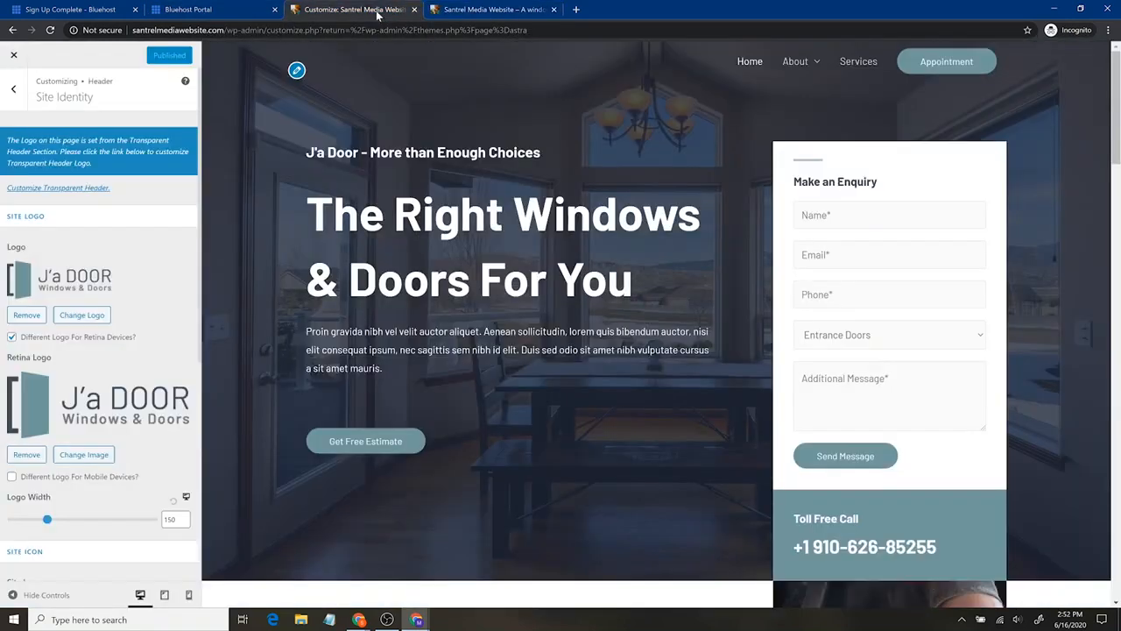
- Preview the home page in the mobile layout and examine its sections from the header down to the footer
scroll(69, 342, "down", 4)
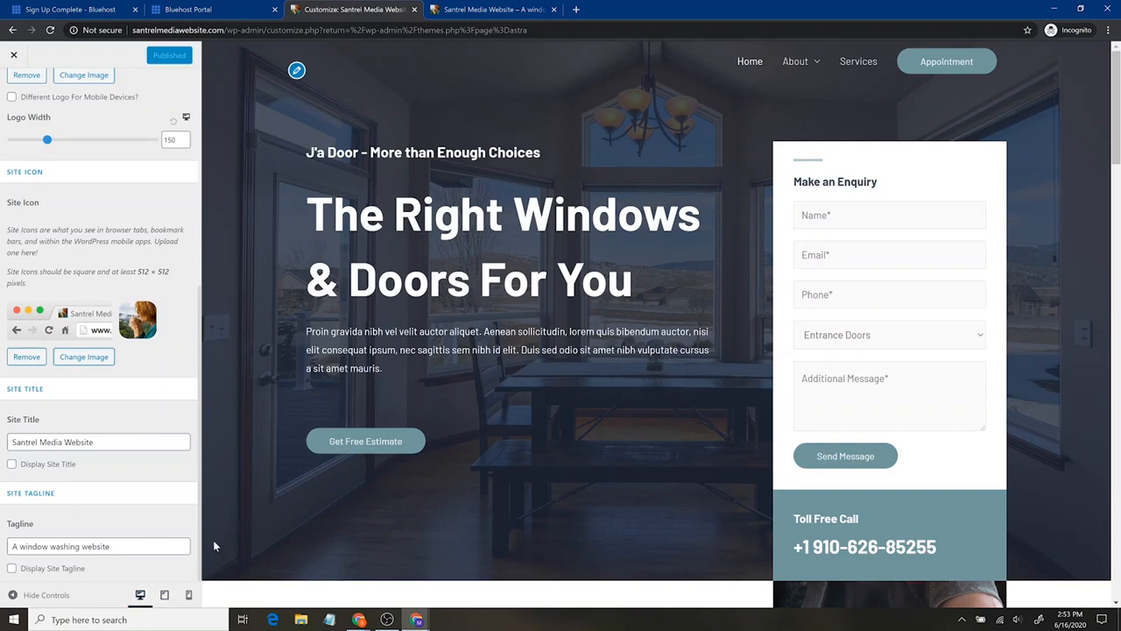
left_click(189, 597)
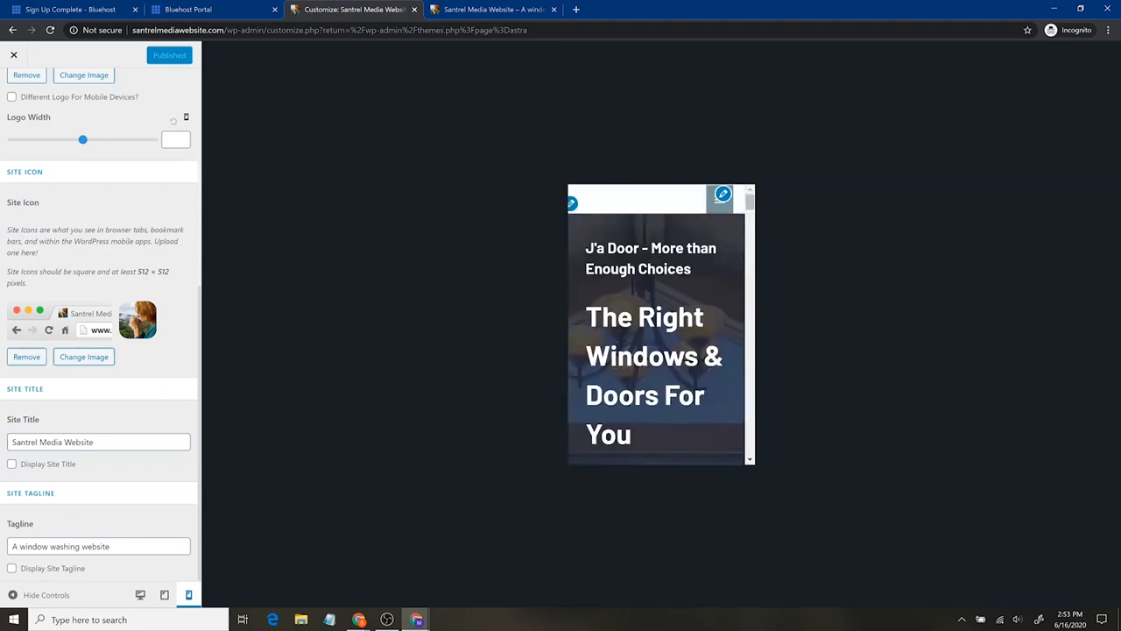
scroll(656, 371, "down", 15)
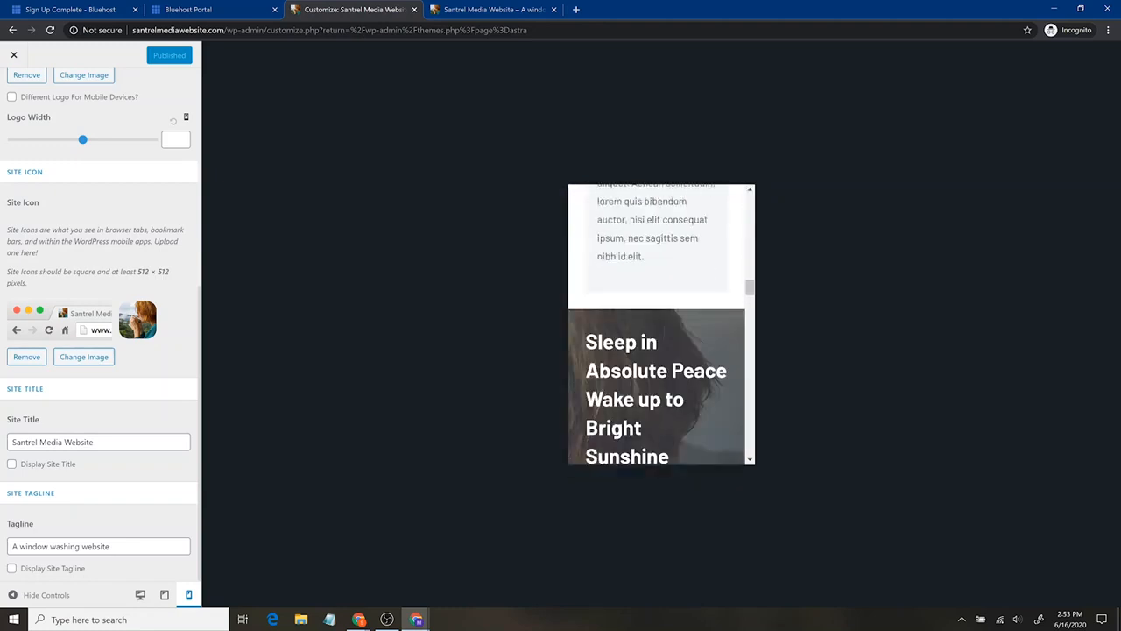
scroll(673, 398, "down", 10)
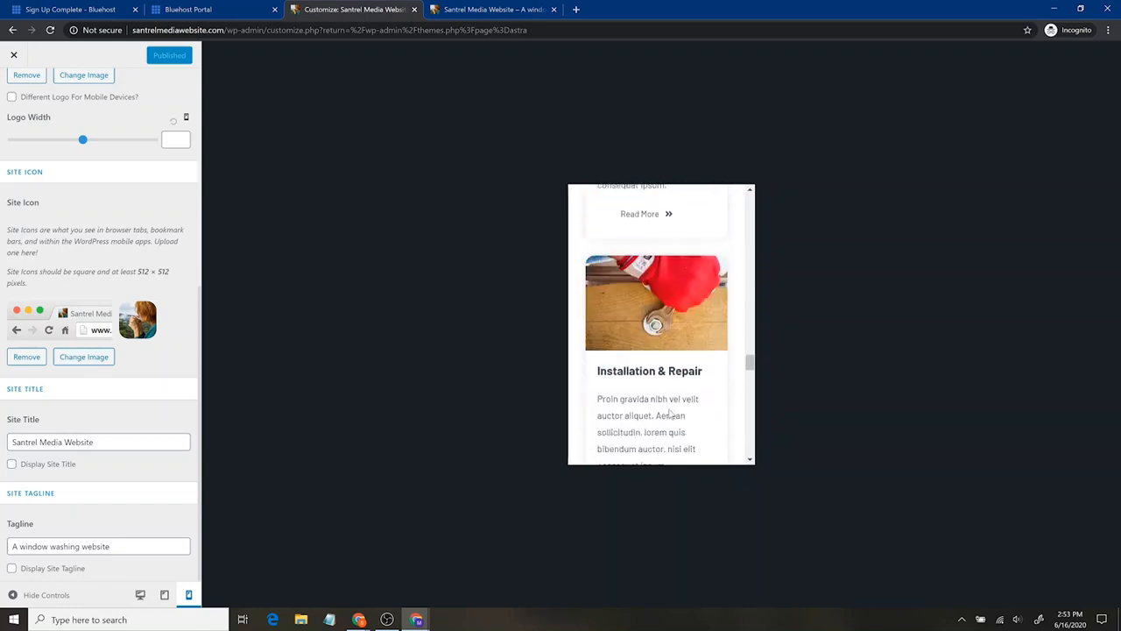
scroll(676, 402, "down", 6)
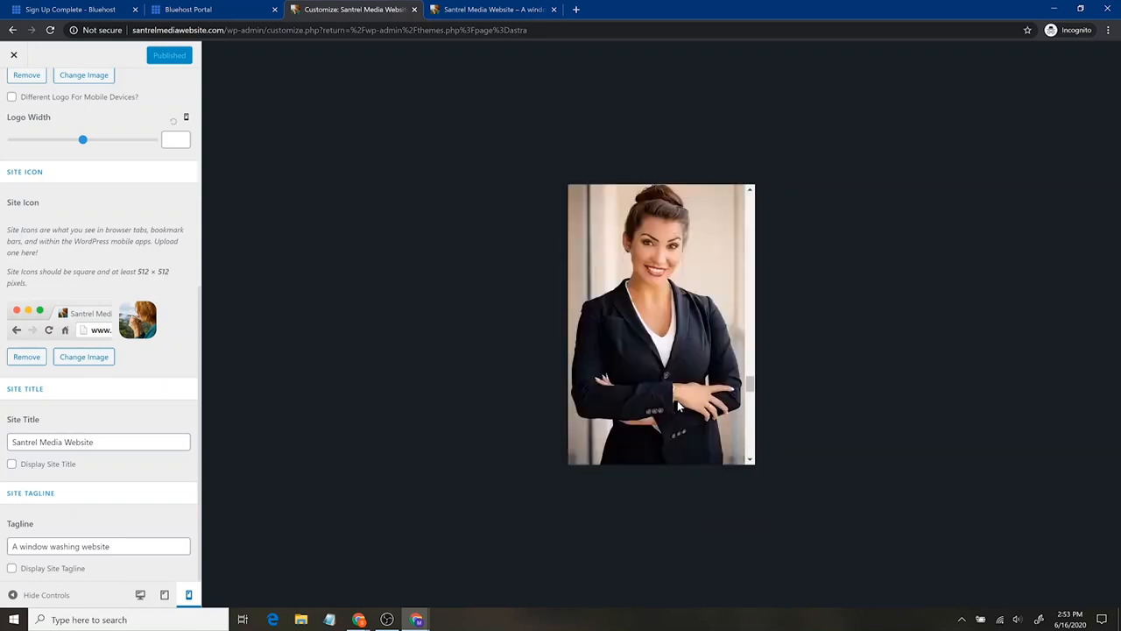
scroll(685, 410, "down", 3)
scroll(685, 410, "up", 3)
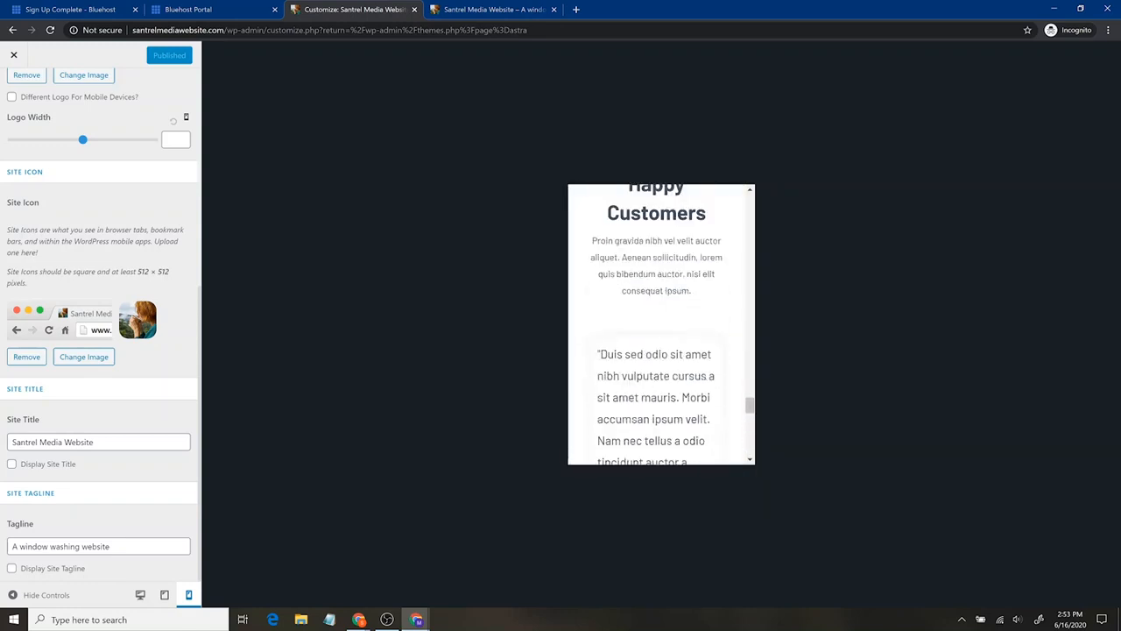
scroll(685, 410, "down", 4)
scroll(649, 319, "down", 2)
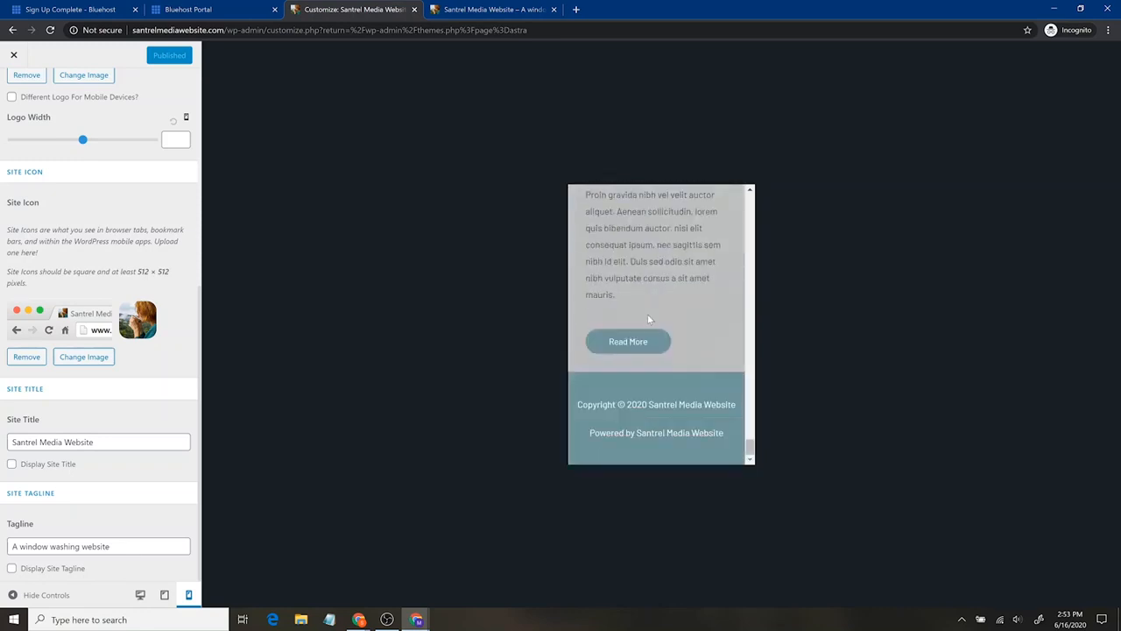
scroll(650, 359, "up", 15)
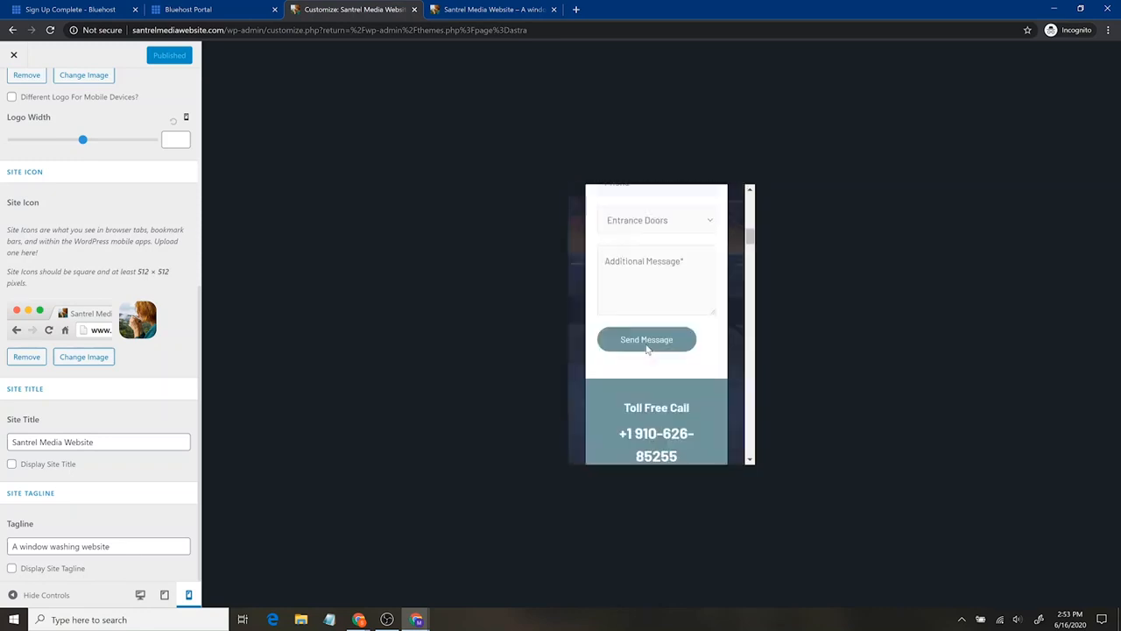
scroll(657, 324, "up", 5)
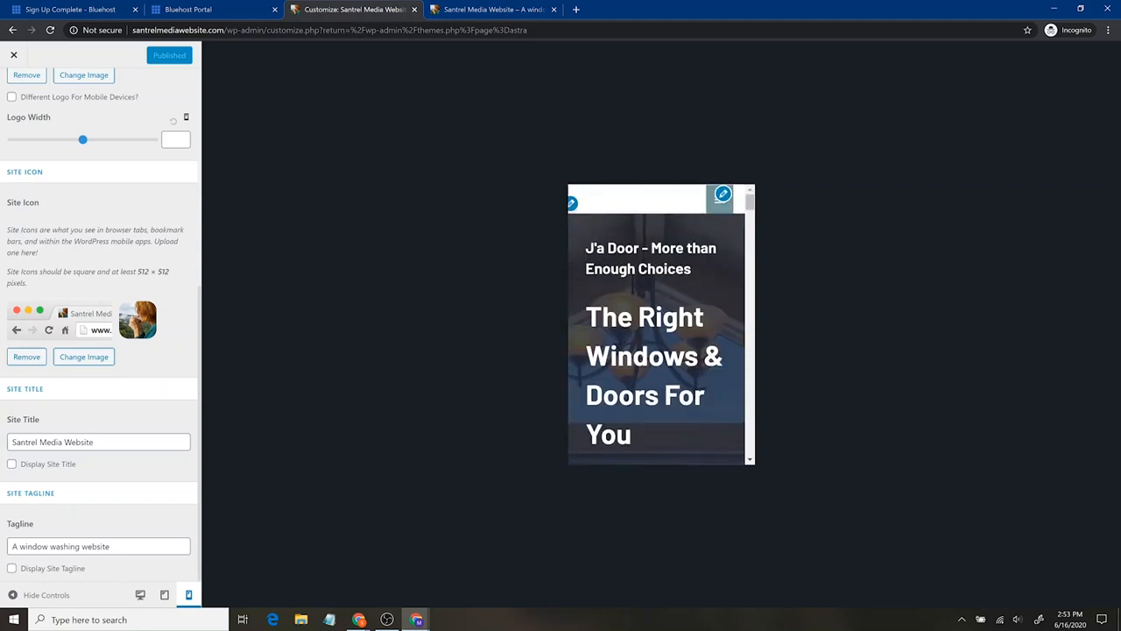
- Return the site preview to the desktop layout and close the Customizer
scroll(692, 341, "down", 5)
left_click(140, 595)
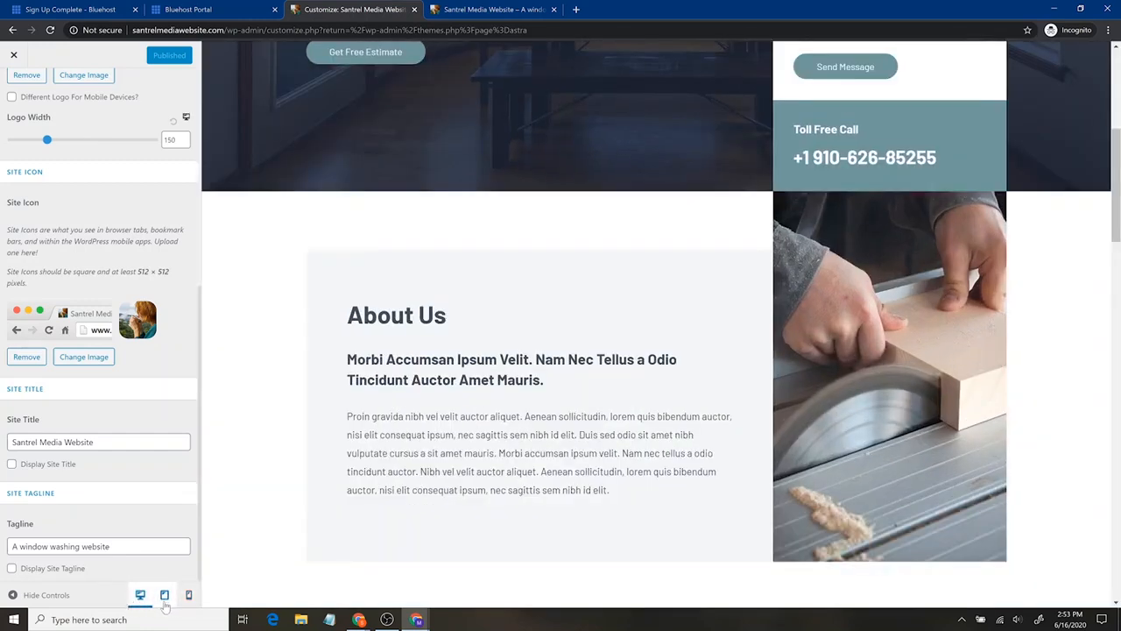
left_click(12, 55)
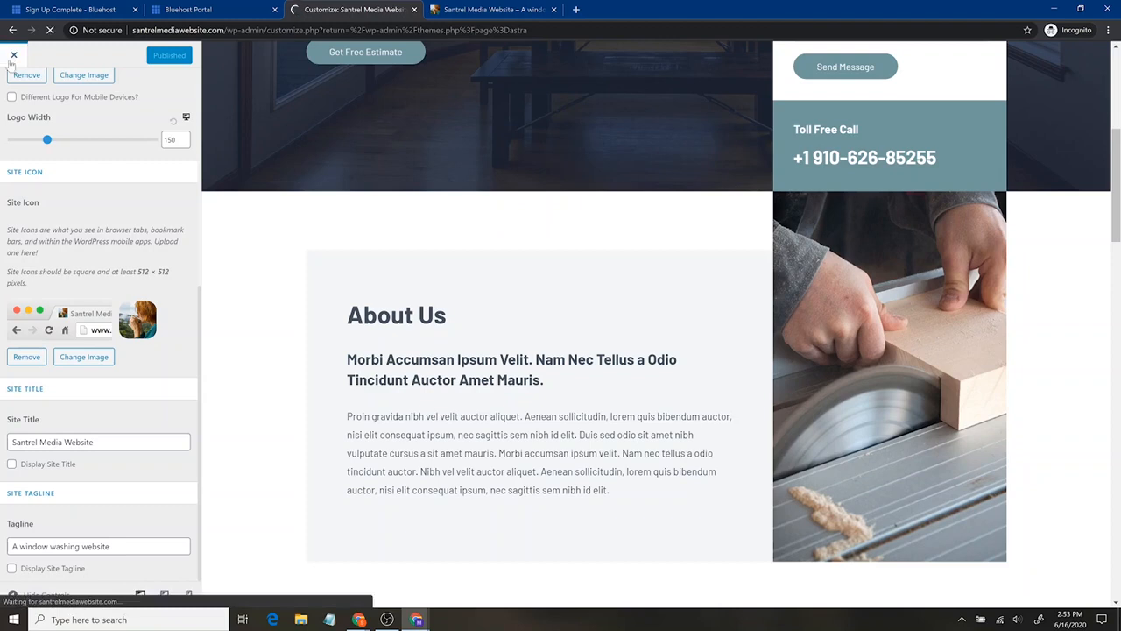